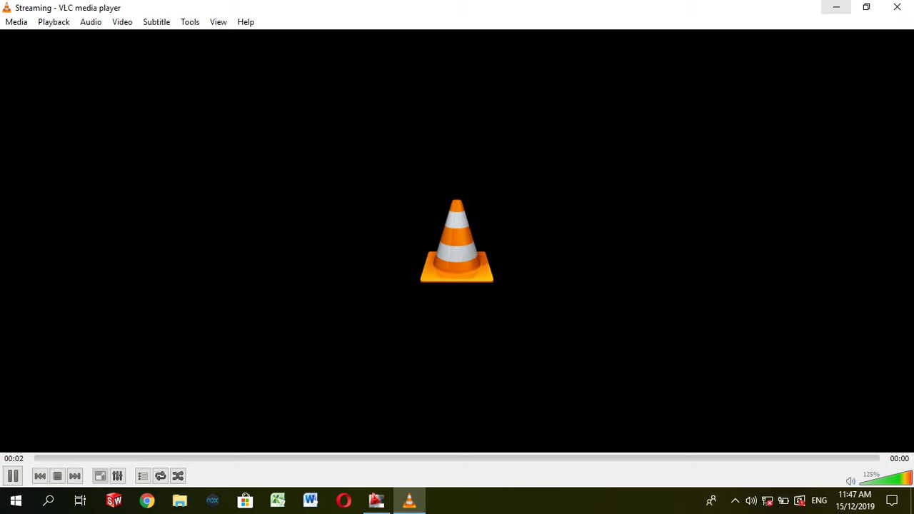
Step: Minimize VLC, refresh the desktop, and restore the AutoCAD 2012 window from the taskbar
{"action": "left_click", "coordinate": [837, 7]}
{"action": "right_click", "coordinate": [568, 204]}
{"action": "left_click", "coordinate": [593, 243]}
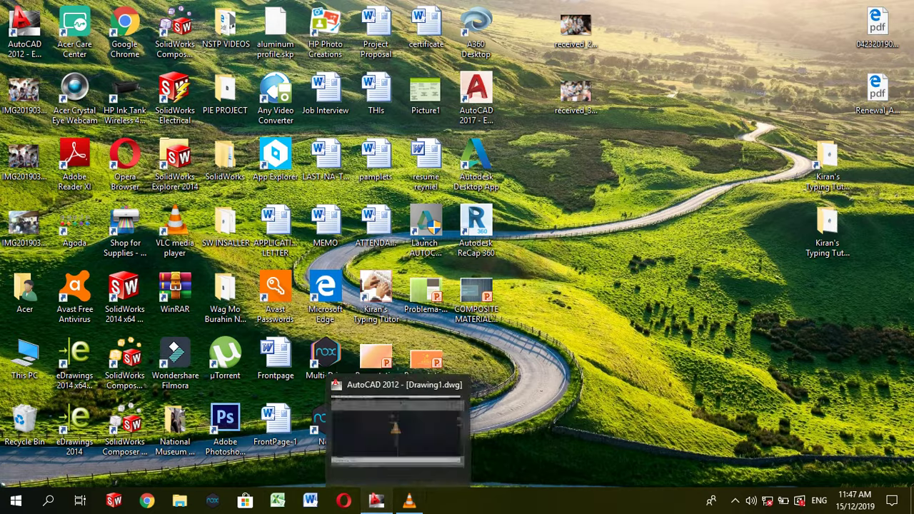
{"action": "left_click", "coordinate": [377, 500]}
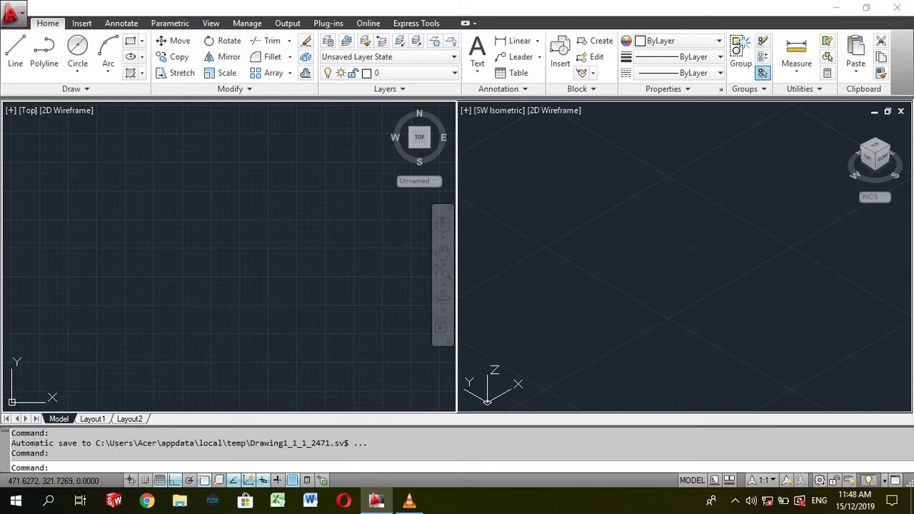
Step: In the Top viewport, draw a center-diameter circle of diameter 50
{"action": "middle_click_drag", "start_coordinate": [305, 255], "coordinate": [455, 272]}
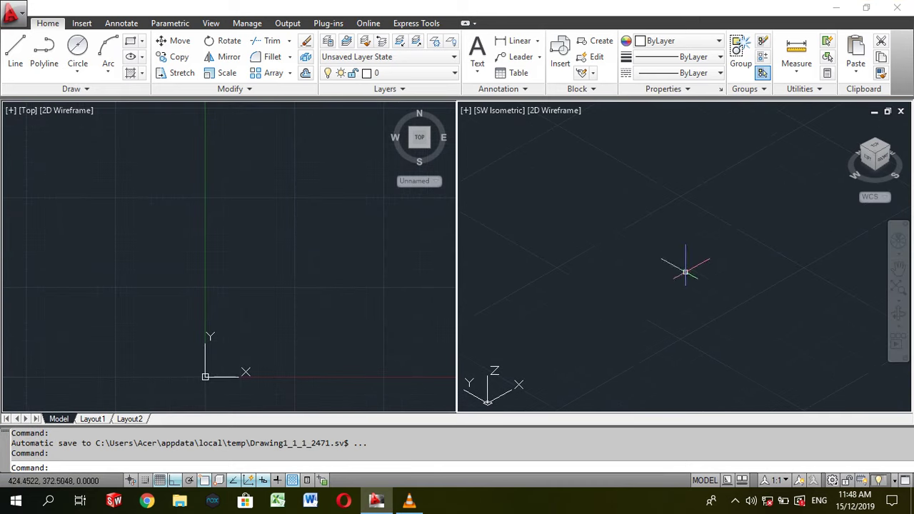
{"action": "scroll", "coordinate": [599, 298], "scroll_direction": "up", "scroll_amount": 1}
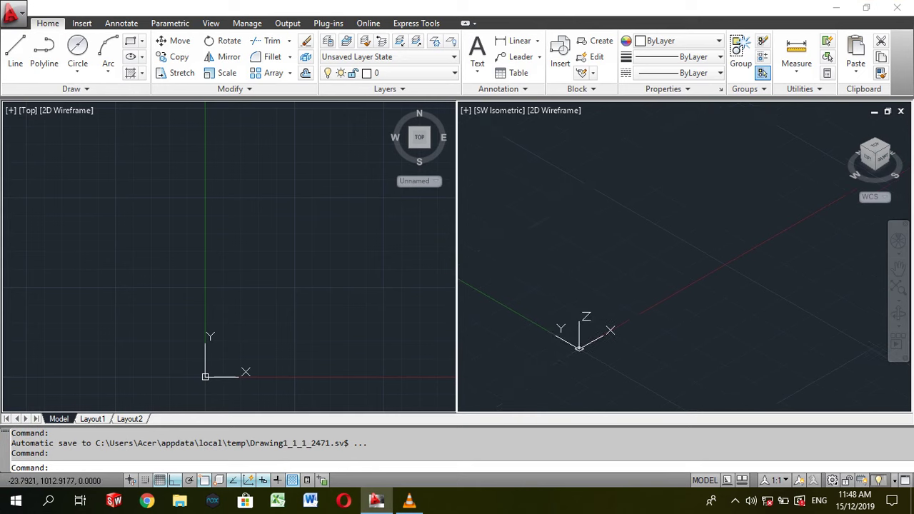
{"action": "left_click", "coordinate": [272, 205]}
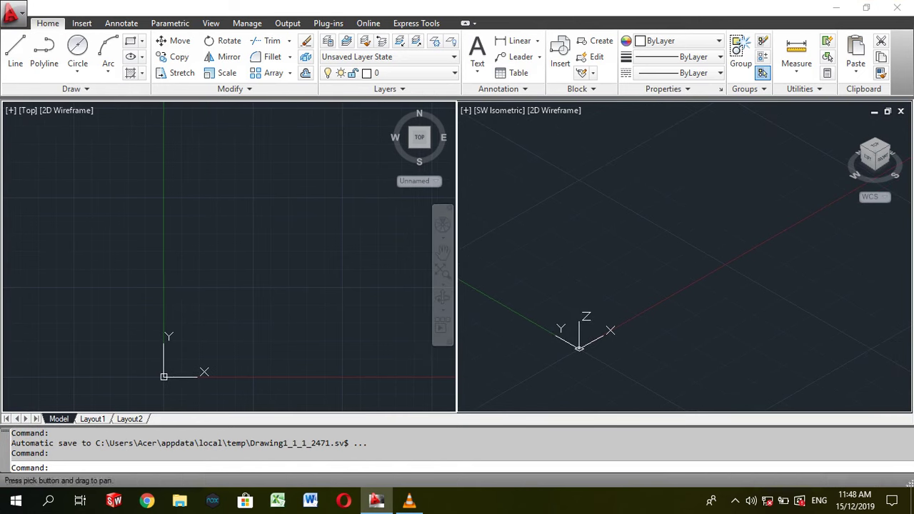
{"action": "left_click", "coordinate": [78, 70]}
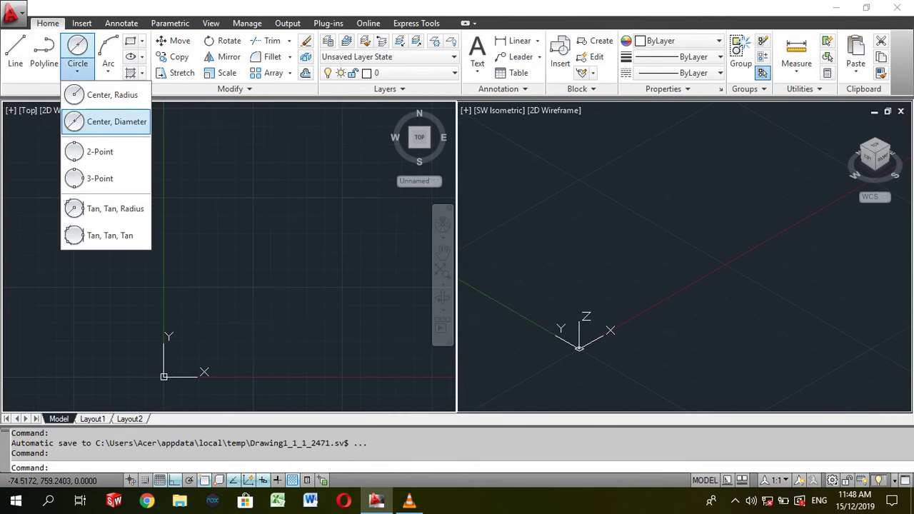
{"action": "left_click", "coordinate": [107, 121]}
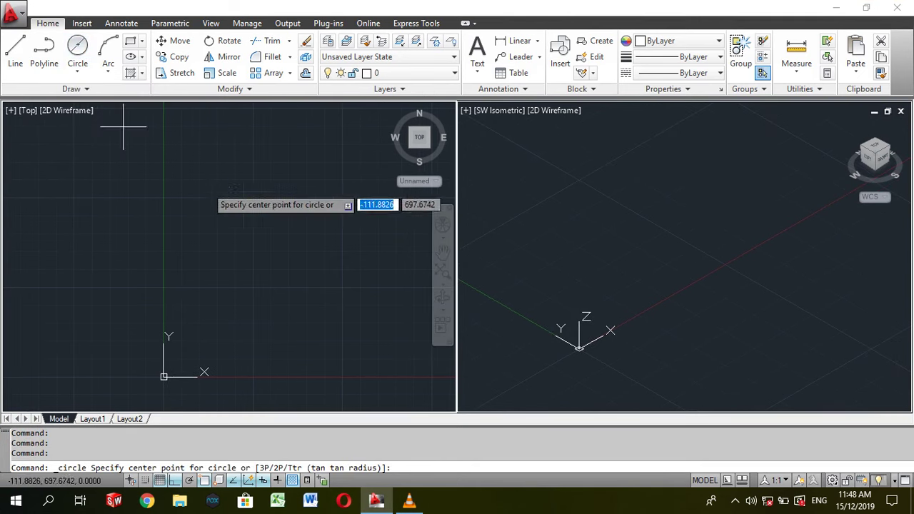
{"action": "left_click", "coordinate": [277, 225]}
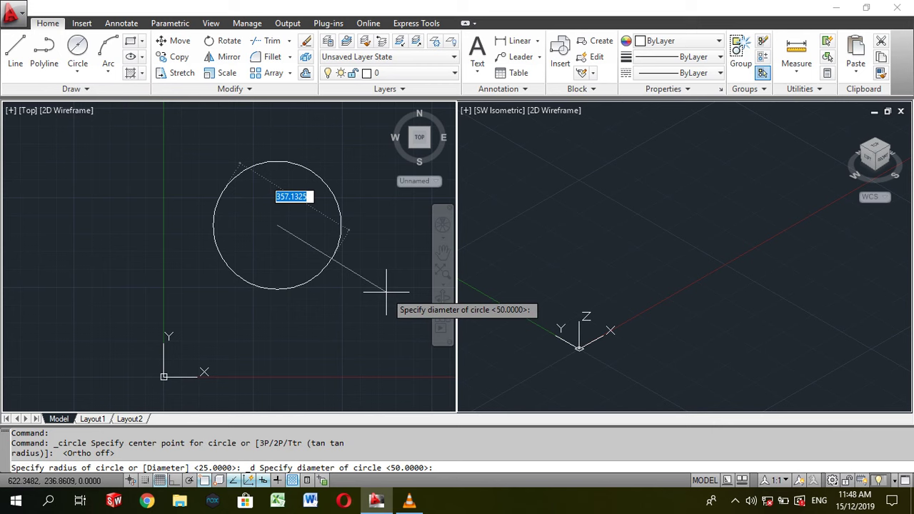
{"action": "key", "text": "Return"}
Step: Zoom and pan the SW Isometric viewport to frame the circle
{"action": "scroll", "coordinate": [387, 292], "scroll_direction": "up", "scroll_amount": 2}
{"action": "scroll", "coordinate": [317, 257], "scroll_direction": "up", "scroll_amount": 2}
{"action": "scroll", "coordinate": [292, 264], "scroll_direction": "up", "scroll_amount": 2}
{"action": "scroll", "coordinate": [291, 271], "scroll_direction": "up", "scroll_amount": 3}
{"action": "left_click", "coordinate": [670, 321]}
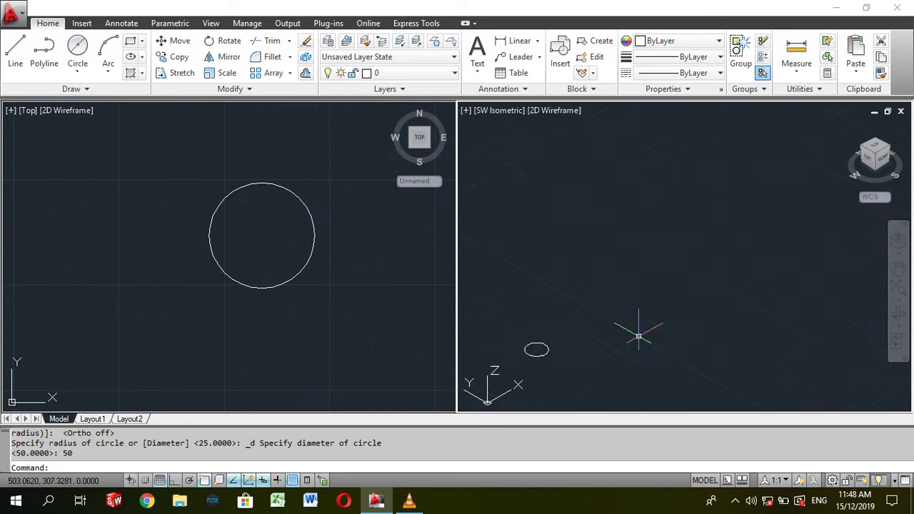
{"action": "scroll", "coordinate": [493, 357], "scroll_direction": "up", "scroll_amount": 3}
{"action": "scroll", "coordinate": [687, 286], "scroll_direction": "up", "scroll_amount": 3}
{"action": "mouse_move", "coordinate": [558, 306]}
{"action": "middle_mouse_down"}
{"action": "mouse_move", "coordinate": [762, 306]}
{"action": "mouse_move", "coordinate": [714, 339]}
{"action": "mouse_move", "coordinate": [673, 342]}
{"action": "middle_mouse_up"}
{"action": "scroll", "coordinate": [714, 306], "scroll_direction": "up", "scroll_amount": 3}
{"action": "scroll", "coordinate": [738, 343], "scroll_direction": "down", "scroll_amount": 2}
{"action": "scroll", "coordinate": [724, 336], "scroll_direction": "up", "scroll_amount": 1}
{"action": "scroll", "coordinate": [724, 337], "scroll_direction": "up", "scroll_amount": 1}
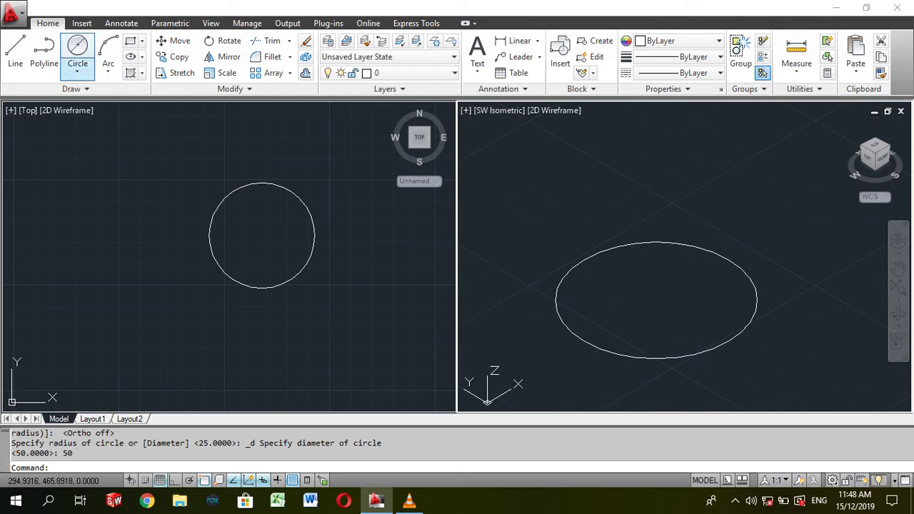
Step: With Ortho on, draw a 5-unit vertical line up from the circle's top point
{"action": "left_click", "coordinate": [15, 52]}
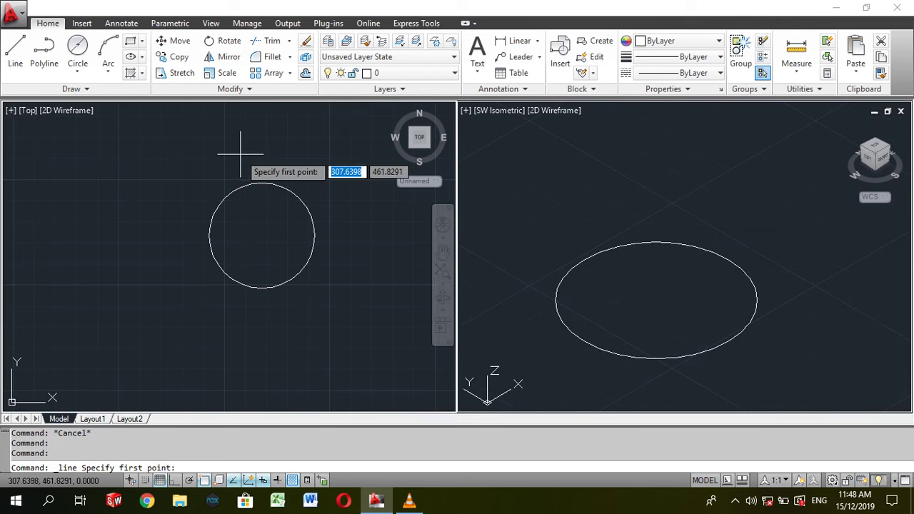
{"action": "left_click", "coordinate": [262, 183]}
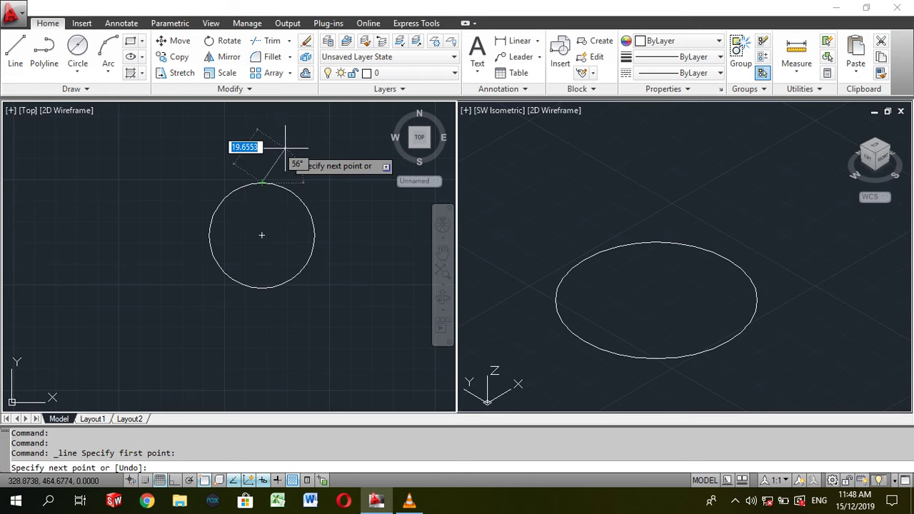
{"action": "key", "text": "F8"}
{"action": "type", "text": "5"}
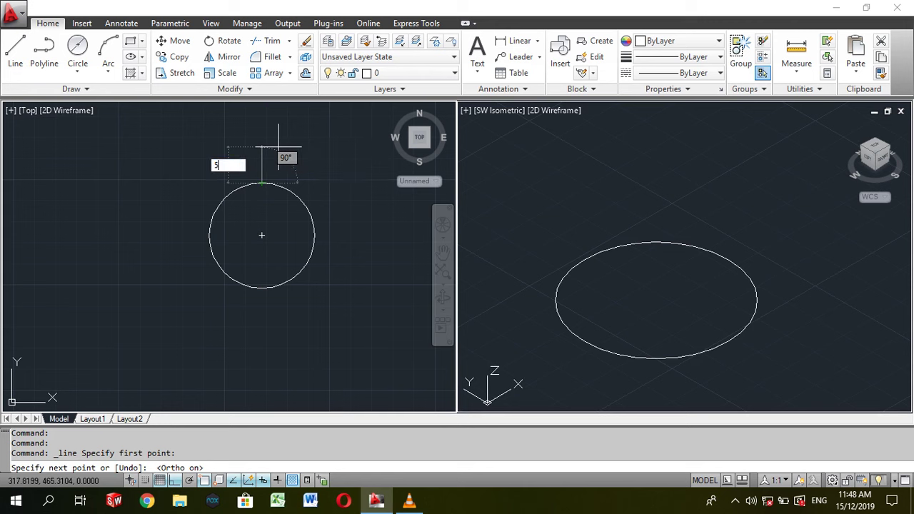
{"action": "key", "text": "Return"}
{"action": "key", "text": "Escape"}
{"action": "scroll", "coordinate": [312, 143], "scroll_direction": "up", "scroll_amount": 3}
{"action": "scroll", "coordinate": [266, 175], "scroll_direction": "up", "scroll_amount": 3}
{"action": "middle_click_drag", "start_coordinate": [231, 207], "coordinate": [300, 180]}
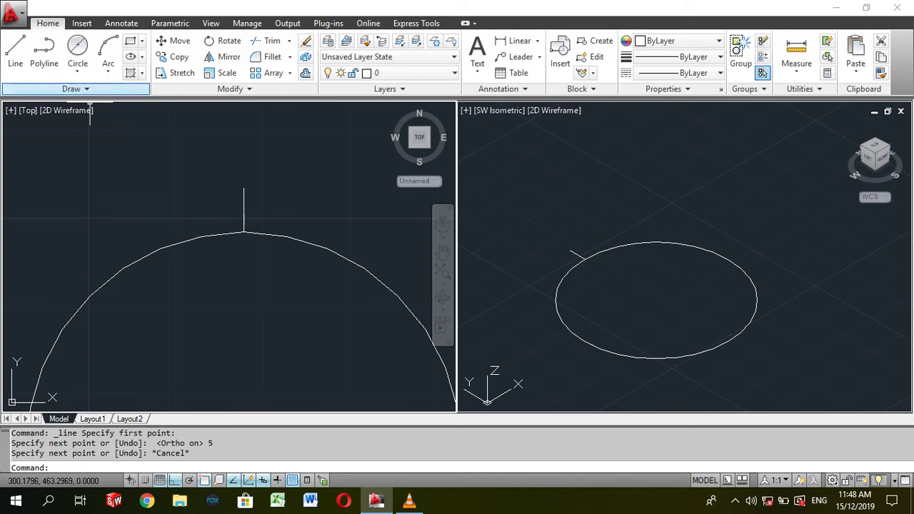
Step: Draw a short 3-unit line beside the sketch
{"action": "left_click", "coordinate": [15, 52]}
{"action": "left_click", "coordinate": [154, 168]}
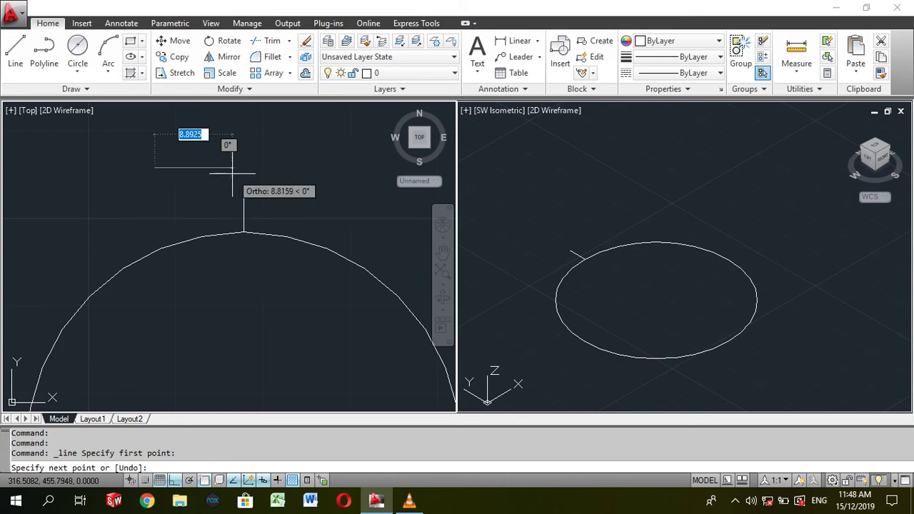
{"action": "key", "text": "Return"}
{"action": "key", "text": "Escape"}
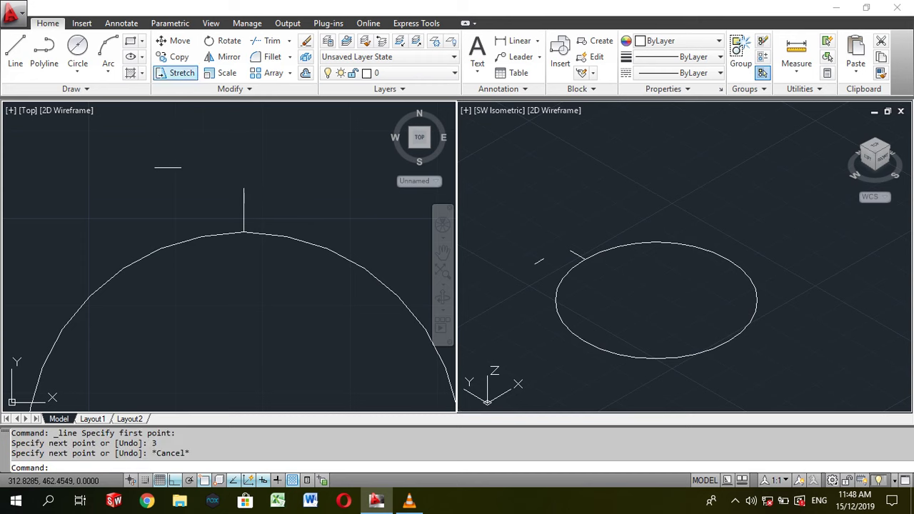
Step: Move the 3-unit line onto the top of the vertical line
{"action": "left_click", "coordinate": [175, 40]}
{"action": "left_click", "coordinate": [163, 172]}
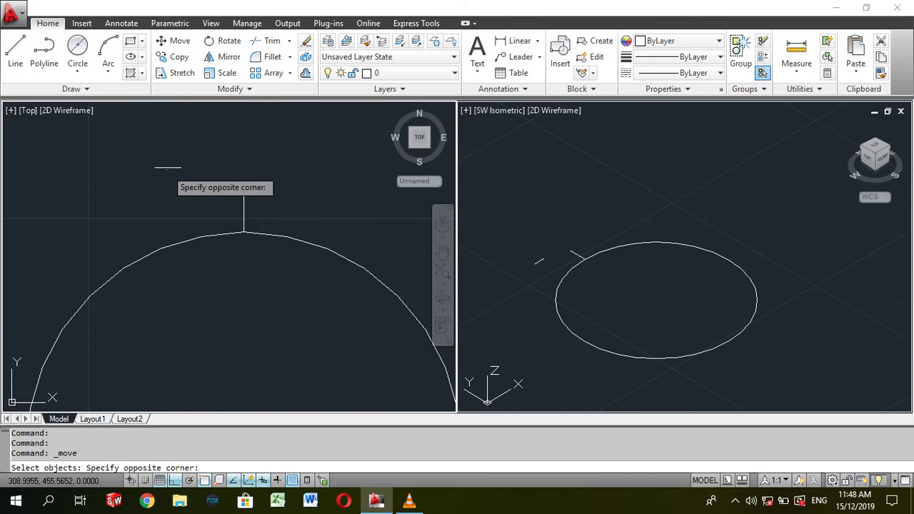
{"action": "left_click", "coordinate": [165, 166]}
{"action": "key", "text": "Return"}
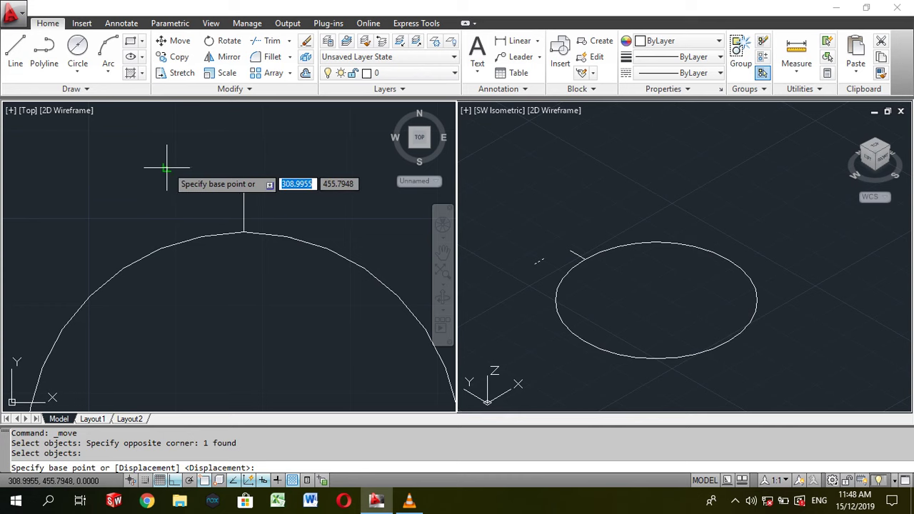
{"action": "left_click", "coordinate": [166, 168]}
{"action": "left_click", "coordinate": [245, 191]}
{"action": "key", "text": "Escape"}
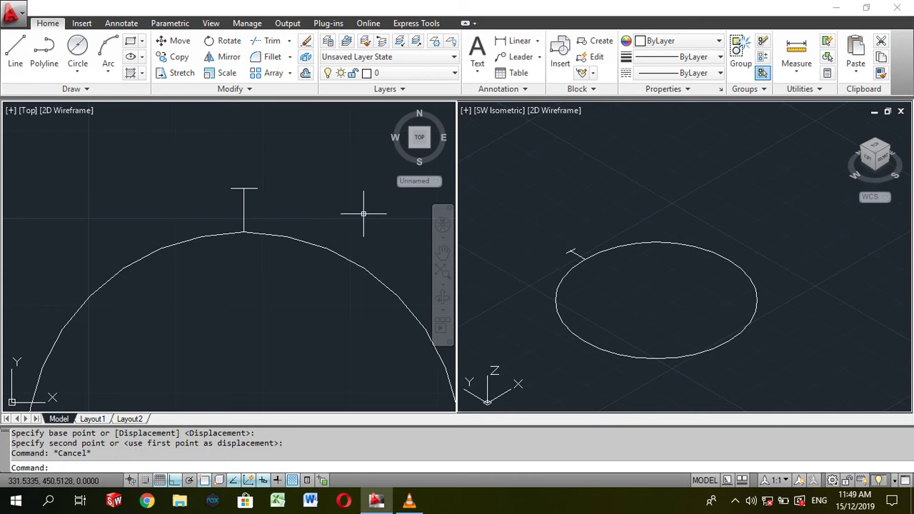
Step: Draw a 3.1-unit helper line from the vertical line's base
{"action": "left_click", "coordinate": [15, 48]}
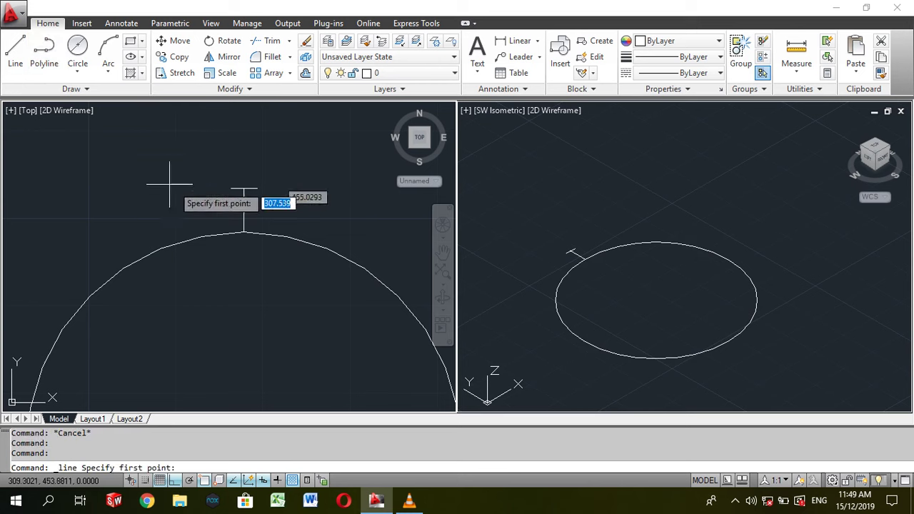
{"action": "left_click", "coordinate": [245, 232]}
{"action": "type", "text": "3"}
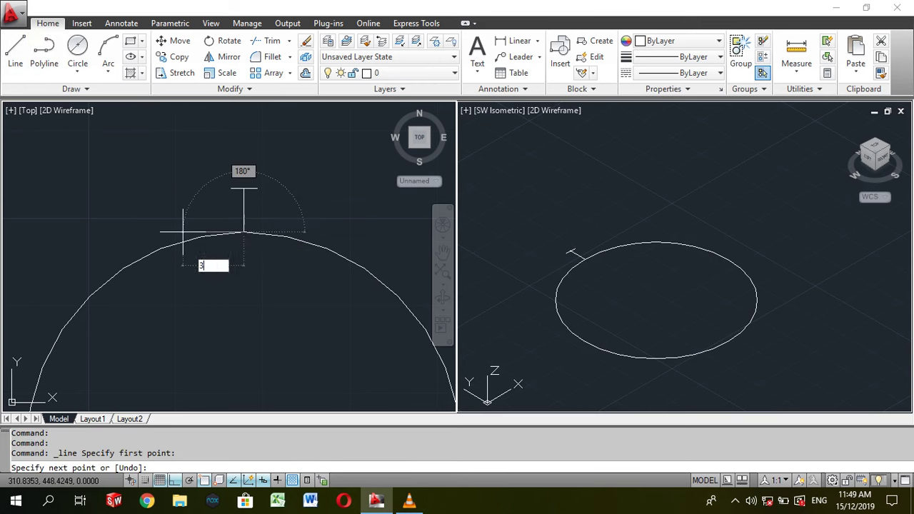
{"action": "key", "text": "Return"}
{"action": "key", "text": "Escape"}
{"action": "scroll", "coordinate": [183, 232], "scroll_direction": "up", "scroll_amount": 3}
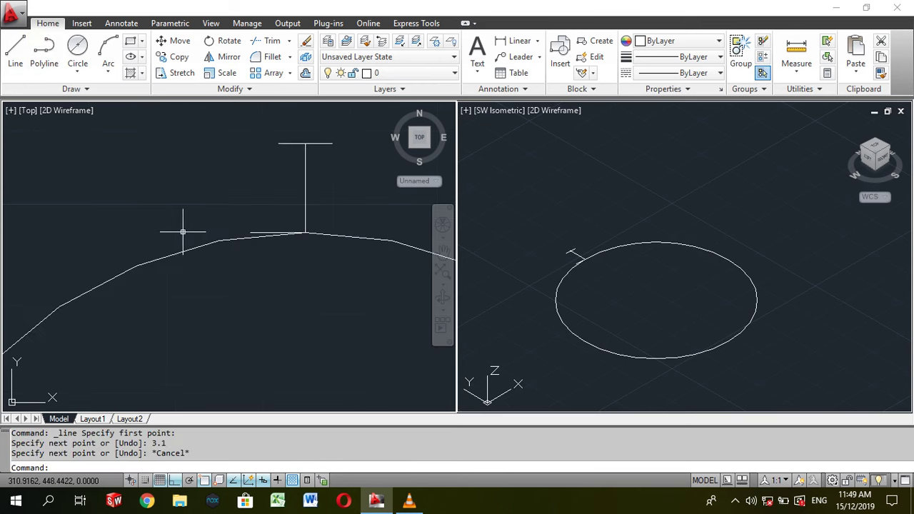
Step: Draw a 3-point arc from the top edge's end, then delete the helper line
{"action": "left_click", "coordinate": [108, 71]}
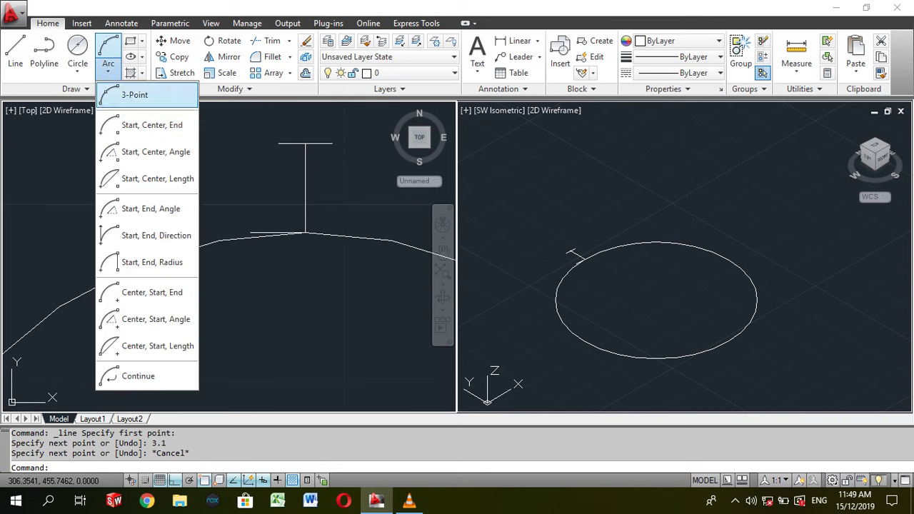
{"action": "left_click", "coordinate": [140, 91]}
{"action": "left_click", "coordinate": [279, 142]}
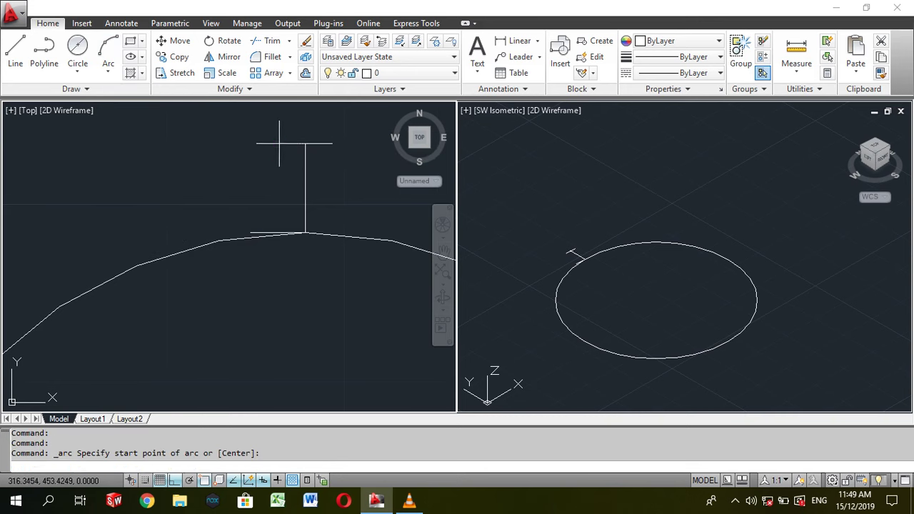
{"action": "left_click", "coordinate": [250, 233]}
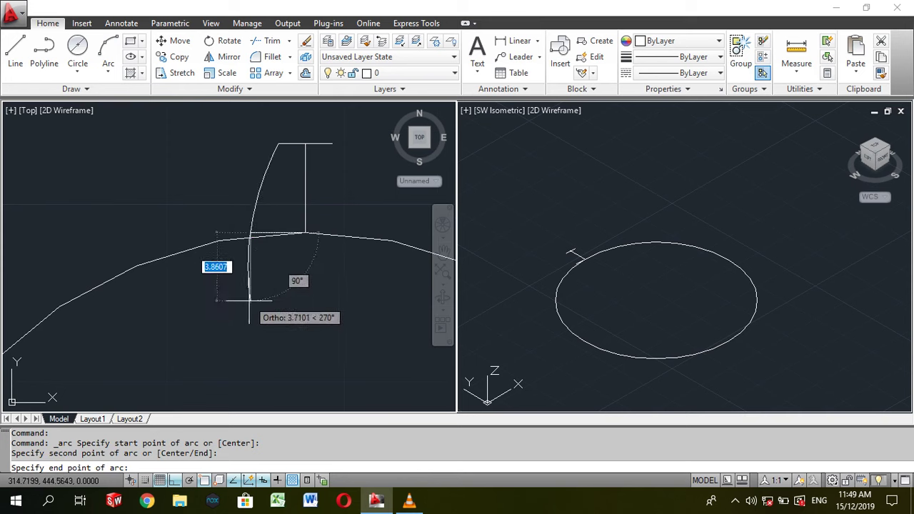
{"action": "key", "text": "Escape"}
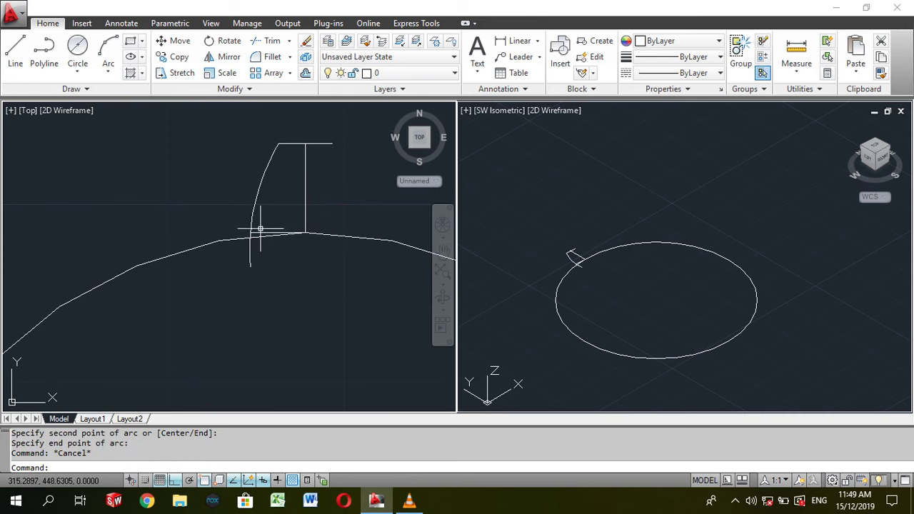
{"action": "left_click", "coordinate": [262, 232]}
{"action": "key", "text": "Delete"}
{"action": "scroll", "coordinate": [309, 269], "scroll_direction": "down", "scroll_amount": 2}
Step: Trim the sketch using the arc and large circle as cutting edges
{"action": "left_click", "coordinate": [266, 41]}
{"action": "left_click", "coordinate": [251, 177]}
{"action": "left_click", "coordinate": [253, 231]}
{"action": "key", "text": "Return"}
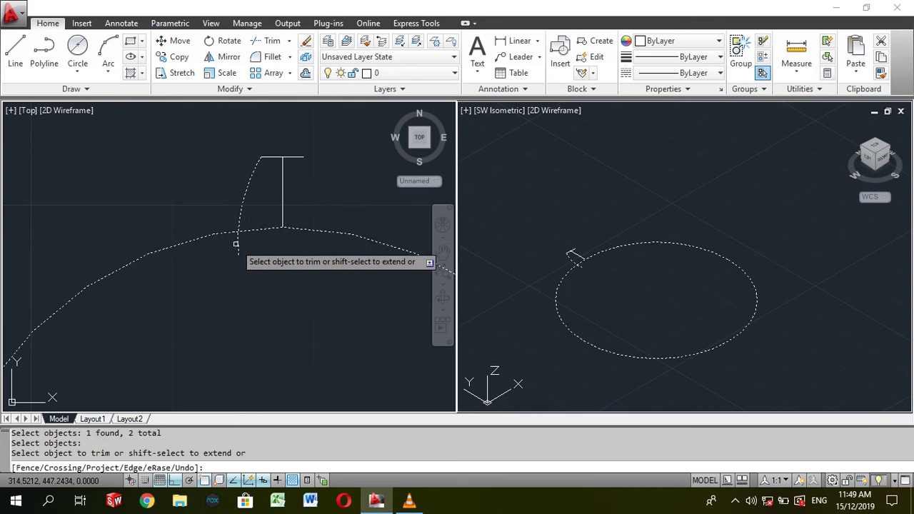
{"action": "key", "text": "Escape"}
{"action": "scroll", "coordinate": [239, 242], "scroll_direction": "up", "scroll_amount": 2}
{"action": "scroll", "coordinate": [239, 242], "scroll_direction": "up", "scroll_amount": 2}
{"action": "scroll", "coordinate": [239, 242], "scroll_direction": "down", "scroll_amount": 6}
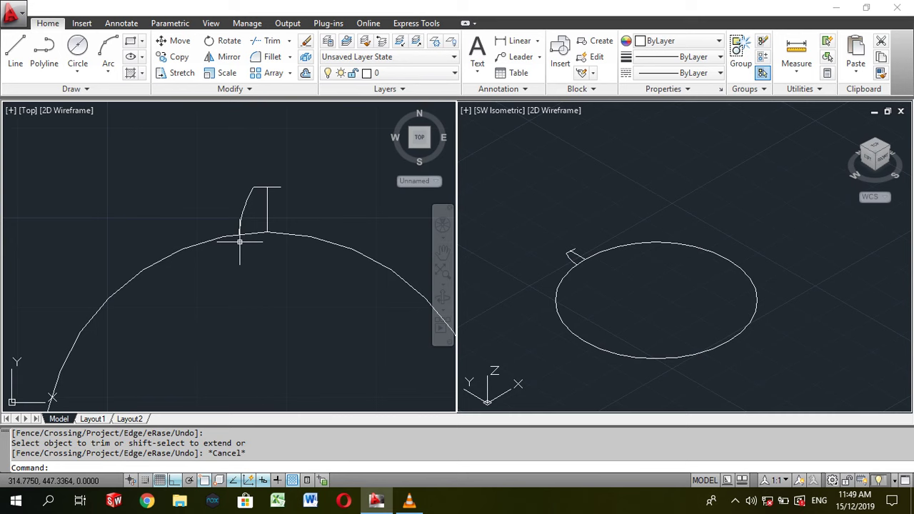
{"action": "scroll", "coordinate": [240, 242], "scroll_direction": "down", "scroll_amount": 5}
Step: Erase the old circle and tooth sketch, abandoning a first circle attempt with Ortho off
{"action": "left_click", "coordinate": [135, 188]}
{"action": "left_click", "coordinate": [365, 373]}
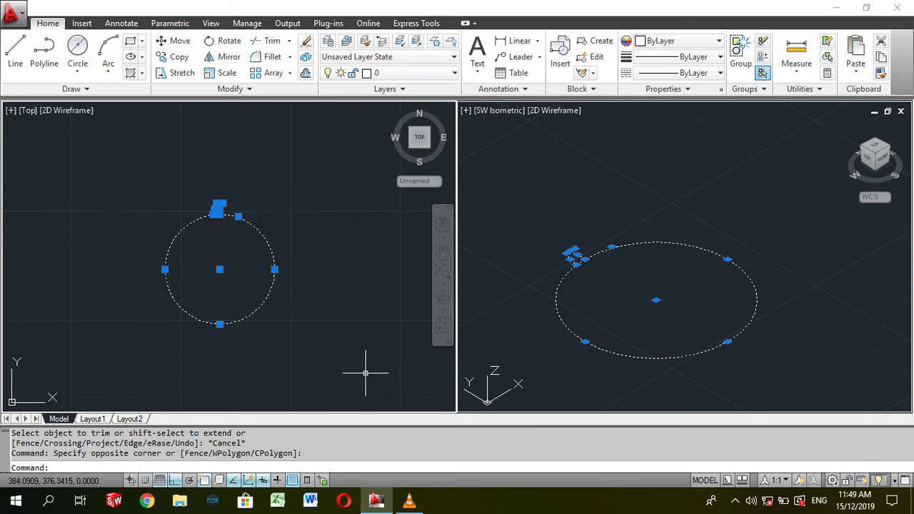
{"action": "key", "text": "Delete"}
{"action": "left_click", "coordinate": [78, 71]}
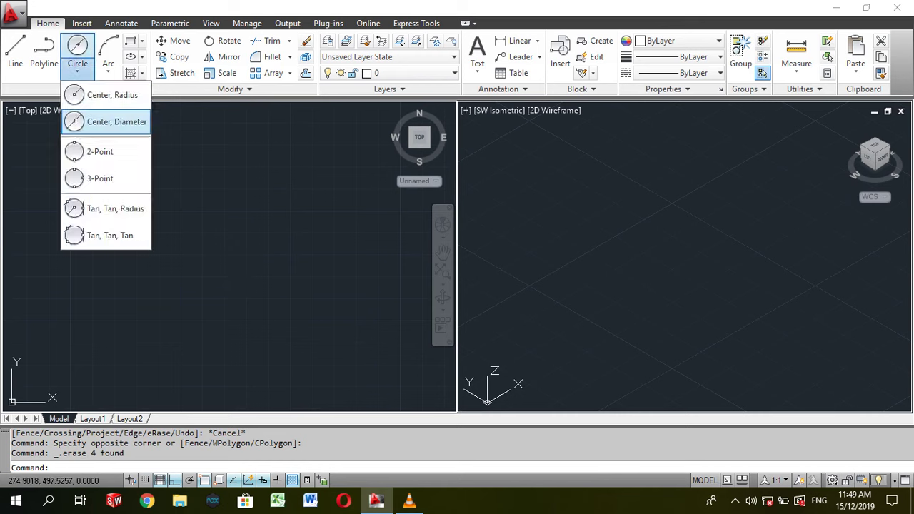
{"action": "left_click", "coordinate": [100, 93]}
{"action": "left_click", "coordinate": [193, 187]}
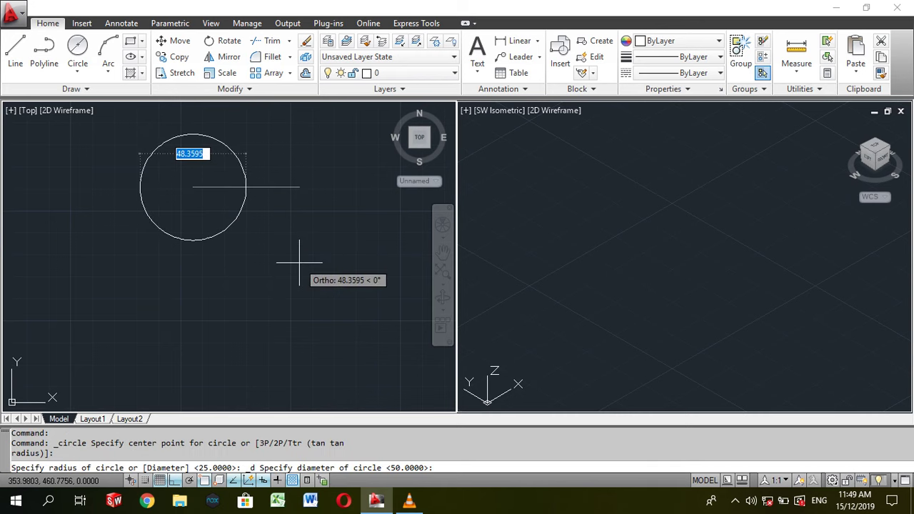
{"action": "key", "text": "F8"}
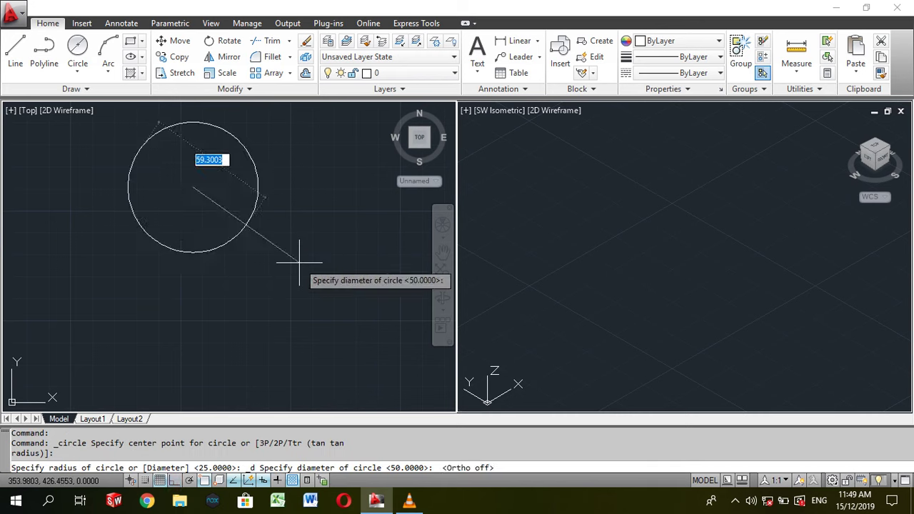
{"action": "key", "text": "Escape"}
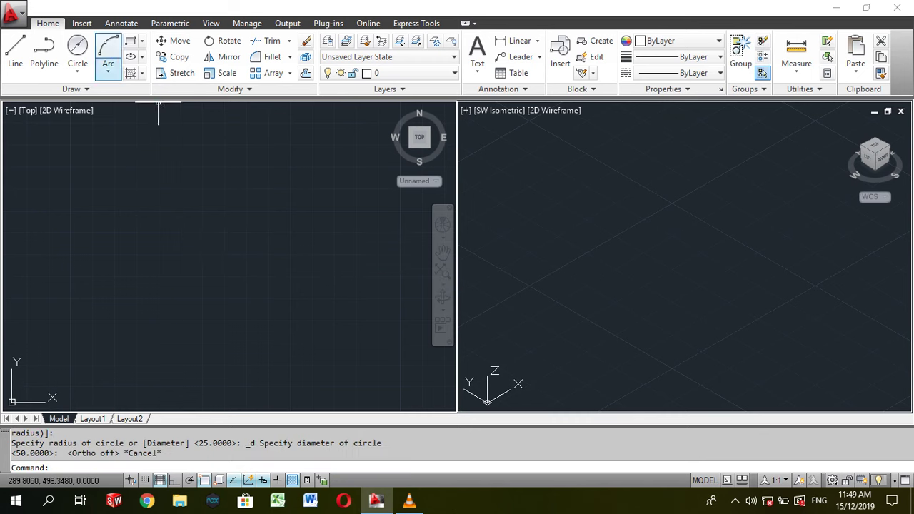
Step: Draw a new center-diameter circle of diameter 50 and recentre the view on it
{"action": "left_click", "coordinate": [78, 72]}
{"action": "left_click", "coordinate": [102, 120]}
{"action": "left_click", "coordinate": [209, 228]}
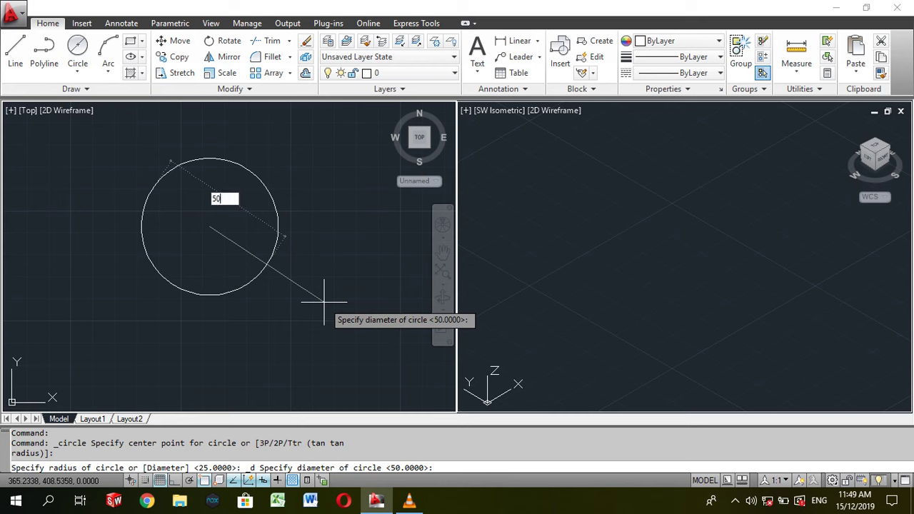
{"action": "key", "text": "Return"}
{"action": "middle_click_drag", "start_coordinate": [256, 250], "coordinate": [347, 276]}
{"action": "scroll", "coordinate": [347, 275], "scroll_direction": "up", "scroll_amount": 2}
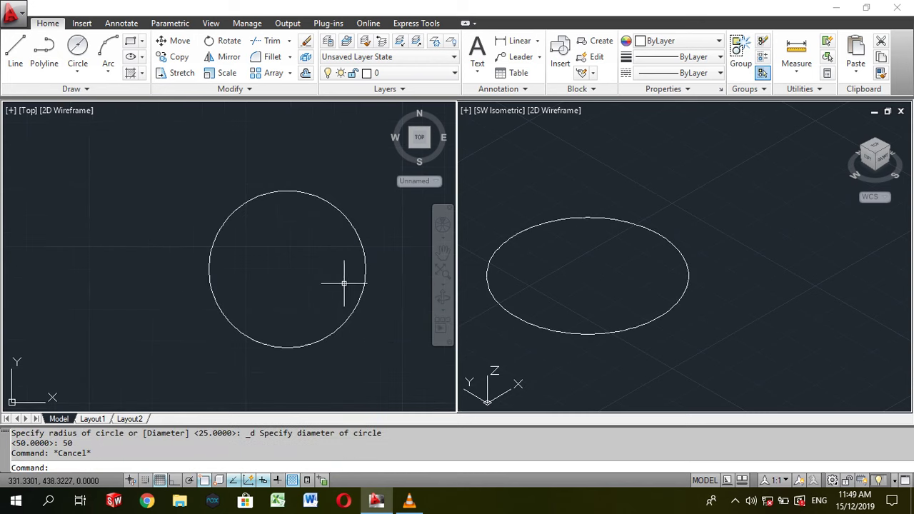
{"action": "left_click", "coordinate": [15, 50]}
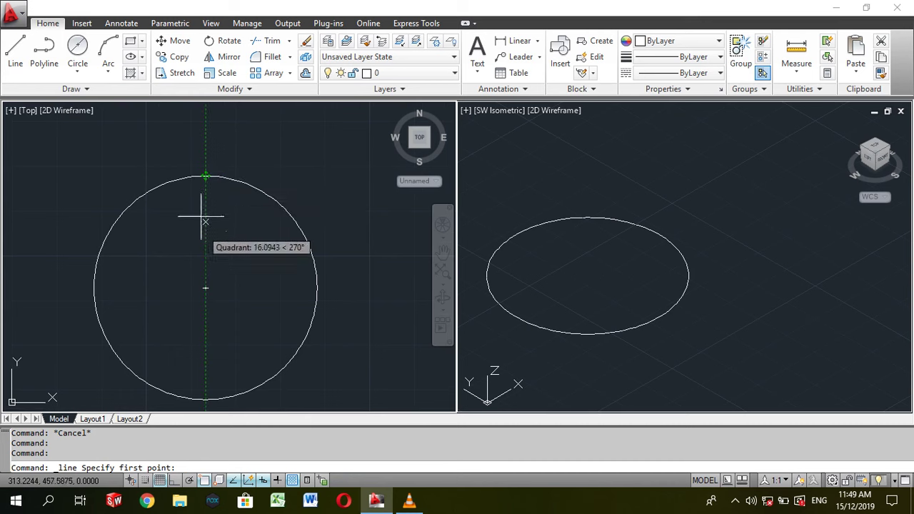
Step: Draw a 5-unit vertical line up from the new circle's top point
{"action": "left_click", "coordinate": [206, 176]}
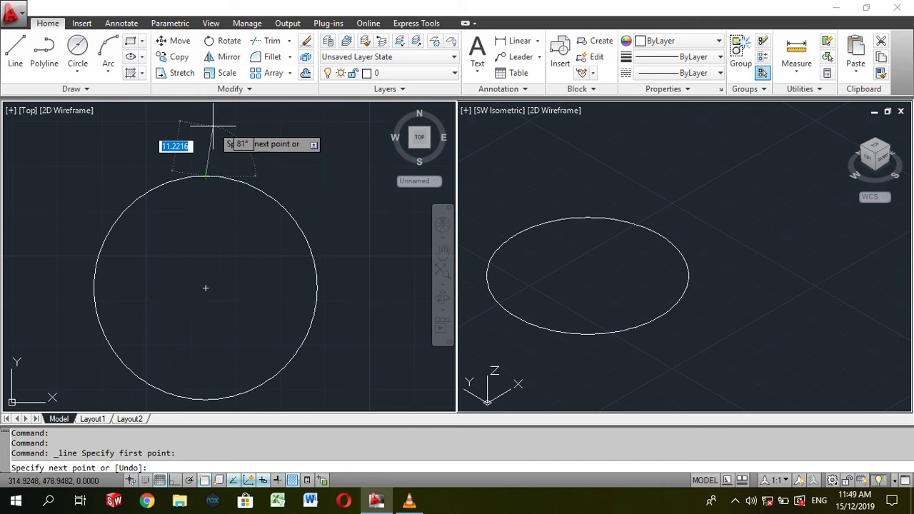
{"action": "key", "text": "F8"}
{"action": "type", "text": "5"}
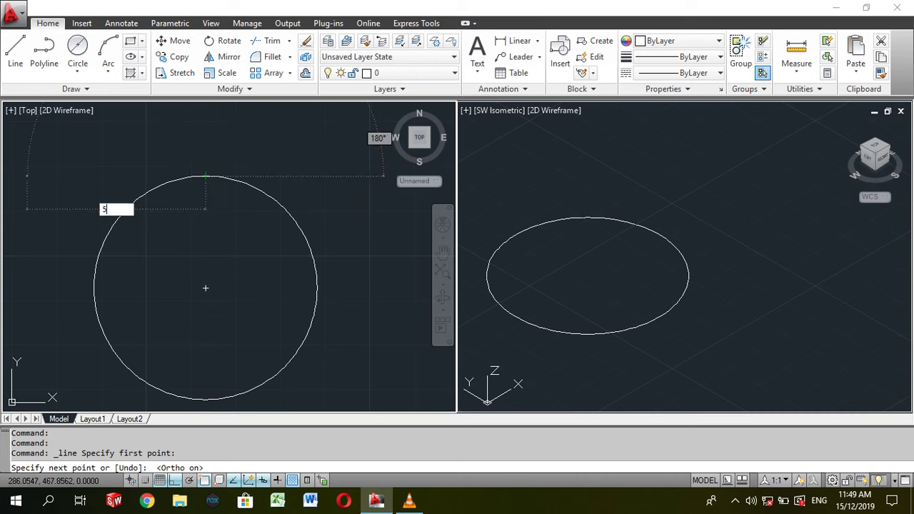
{"action": "key", "text": "Escape"}
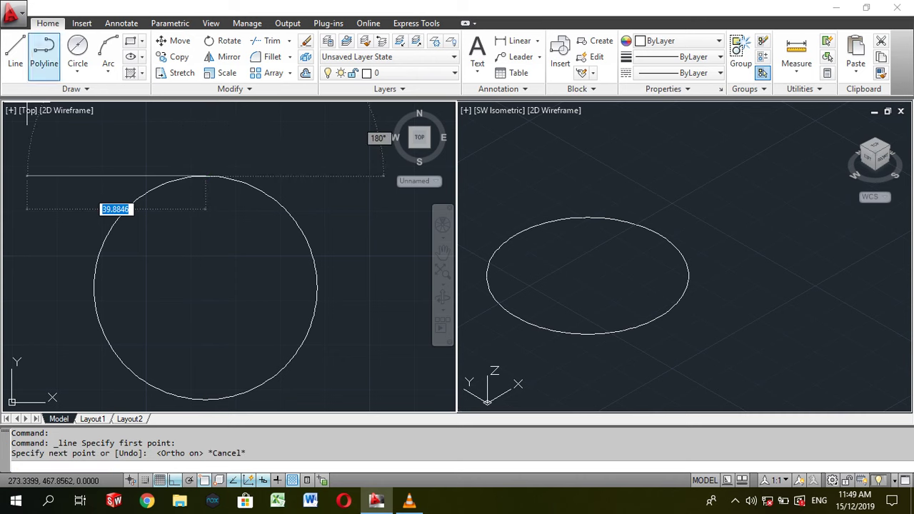
{"action": "type", "text": "5"}
{"action": "key", "text": "Return"}
{"action": "key", "text": "Escape"}
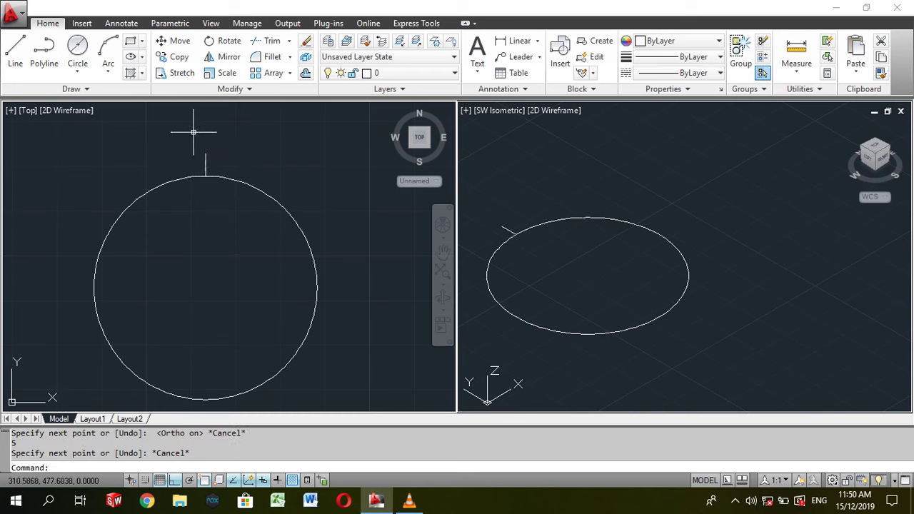
{"action": "scroll", "coordinate": [261, 200], "scroll_direction": "up", "scroll_amount": 1}
{"action": "scroll", "coordinate": [271, 209], "scroll_direction": "up", "scroll_amount": 2}
{"action": "scroll", "coordinate": [271, 210], "scroll_direction": "up", "scroll_amount": 2}
{"action": "scroll", "coordinate": [272, 213], "scroll_direction": "up", "scroll_amount": 2}
{"action": "scroll", "coordinate": [271, 213], "scroll_direction": "down", "scroll_amount": 1}
{"action": "scroll", "coordinate": [283, 225], "scroll_direction": "up", "scroll_amount": 1}
{"action": "scroll", "coordinate": [279, 237], "scroll_direction": "up", "scroll_amount": 1}
{"action": "scroll", "coordinate": [291, 259], "scroll_direction": "down", "scroll_amount": 1}
{"action": "scroll", "coordinate": [291, 235], "scroll_direction": "down", "scroll_amount": 1}
{"action": "scroll", "coordinate": [291, 235], "scroll_direction": "down", "scroll_amount": 1}
Step: Draw a 3-unit horizontal line beside the sketch
{"action": "left_click", "coordinate": [15, 50]}
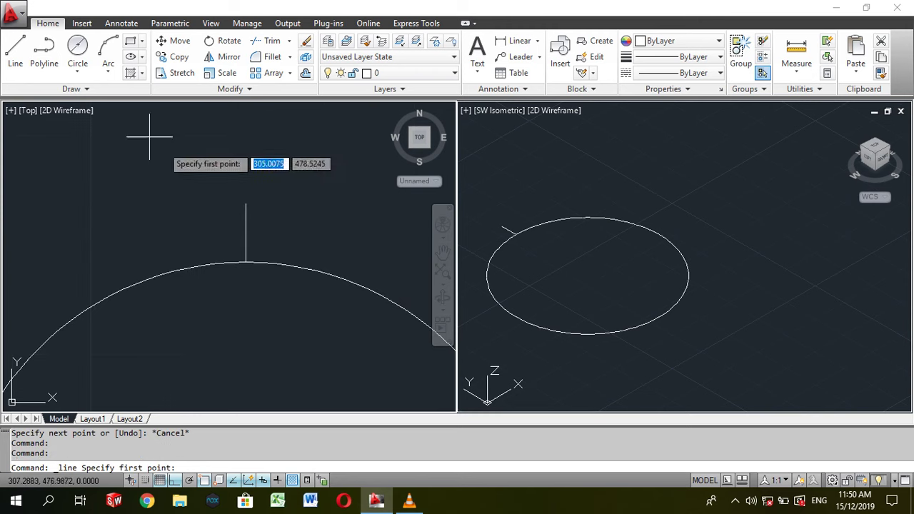
{"action": "left_click", "coordinate": [280, 192]}
{"action": "type", "text": "3"}
{"action": "key", "text": "Return"}
{"action": "key", "text": "Escape"}
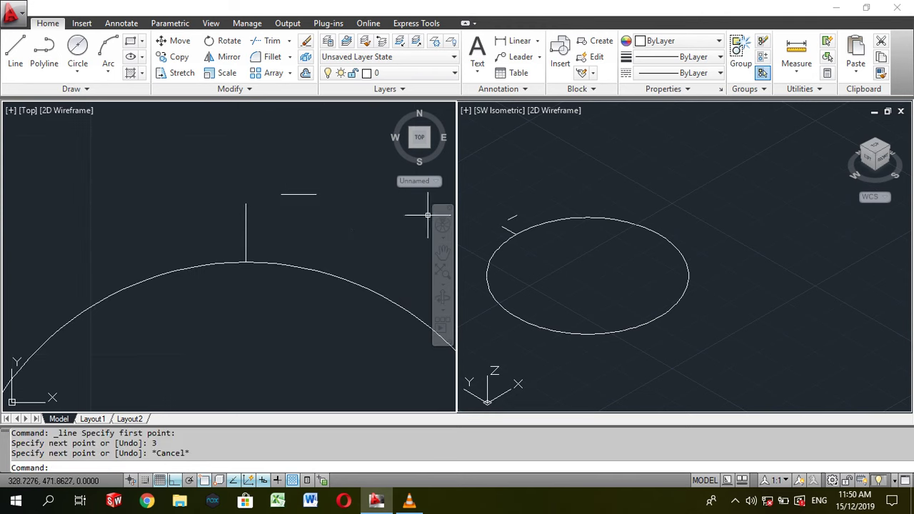
Step: Move the 3-unit line onto the vertical line's top to form a T
{"action": "left_click", "coordinate": [178, 40]}
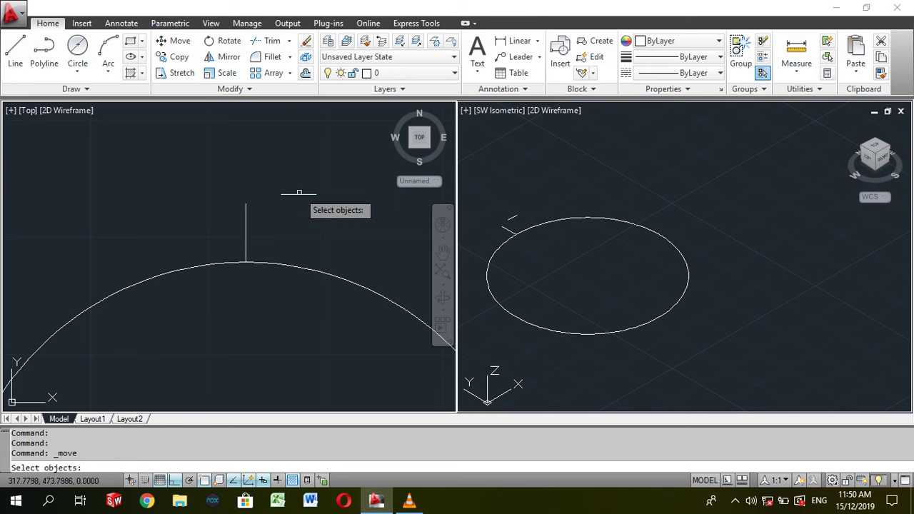
{"action": "key", "text": "Return"}
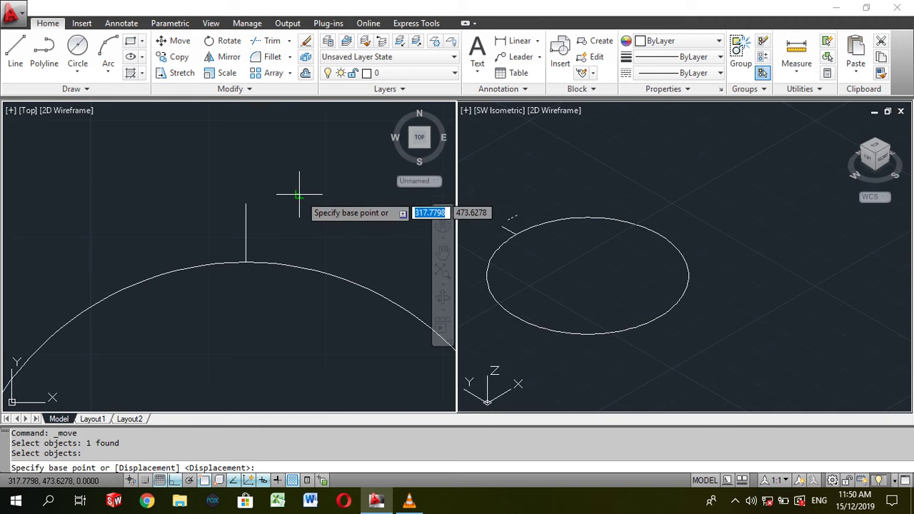
{"action": "scroll", "coordinate": [303, 188], "scroll_direction": "up", "scroll_amount": 3}
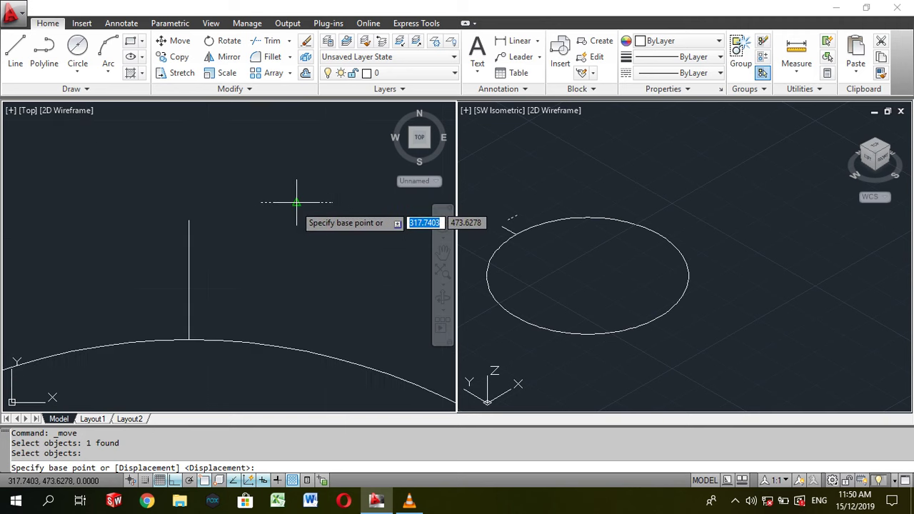
{"action": "left_click", "coordinate": [297, 202]}
{"action": "left_click", "coordinate": [189, 221]}
{"action": "key", "text": "Escape"}
{"action": "middle_click_drag", "start_coordinate": [274, 243], "coordinate": [347, 213]}
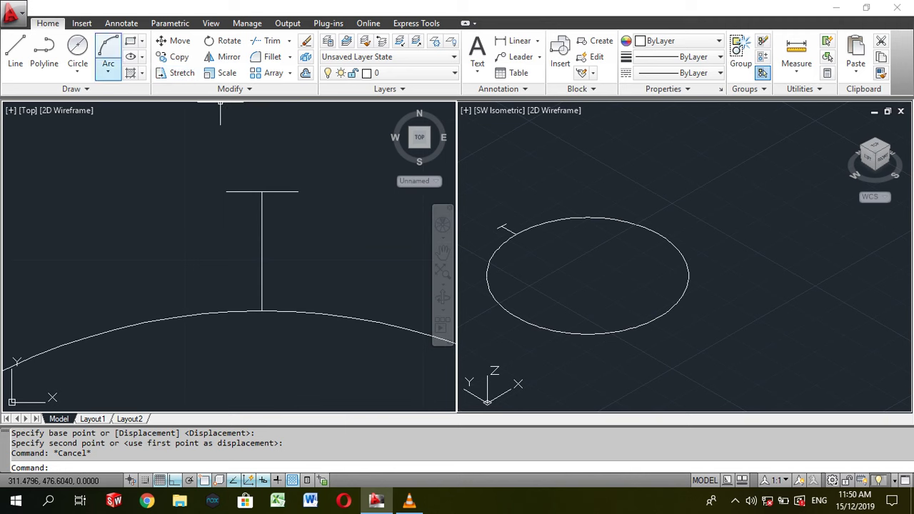
{"action": "left_click", "coordinate": [15, 50]}
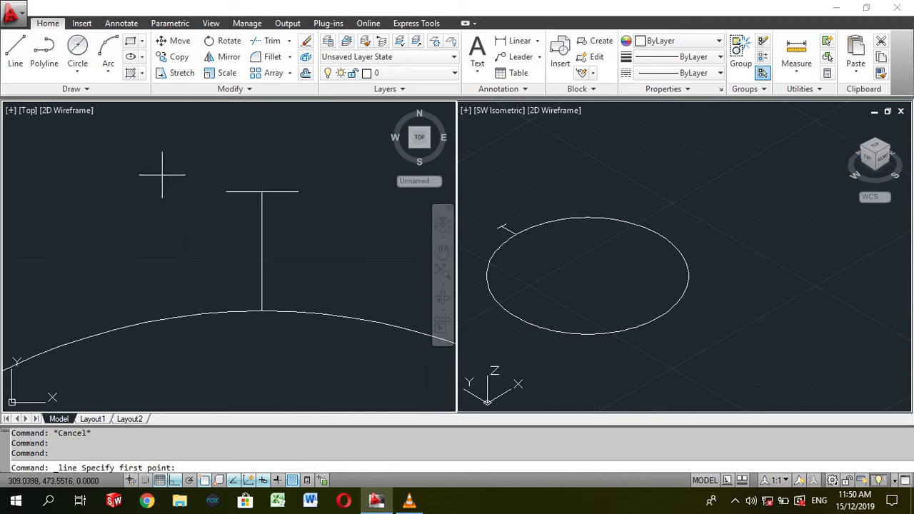
{"action": "left_click", "coordinate": [262, 312]}
Step: Draw a 3.1 base line, a start-center-end arc from the T's left end, then erase the base line
{"action": "type", "text": "1"}
{"action": "key", "text": "Return"}
{"action": "key", "text": "Escape"}
{"action": "left_click", "coordinate": [108, 74]}
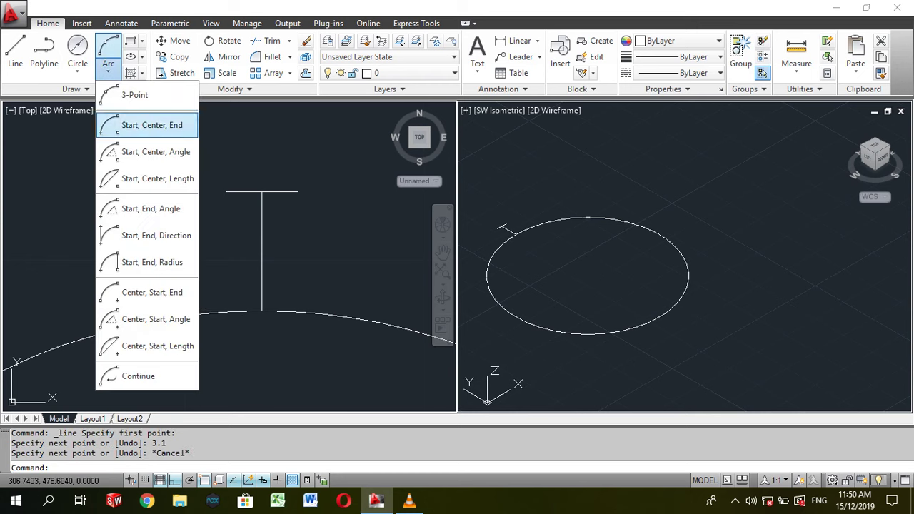
{"action": "left_click", "coordinate": [140, 124]}
{"action": "left_click", "coordinate": [227, 191]}
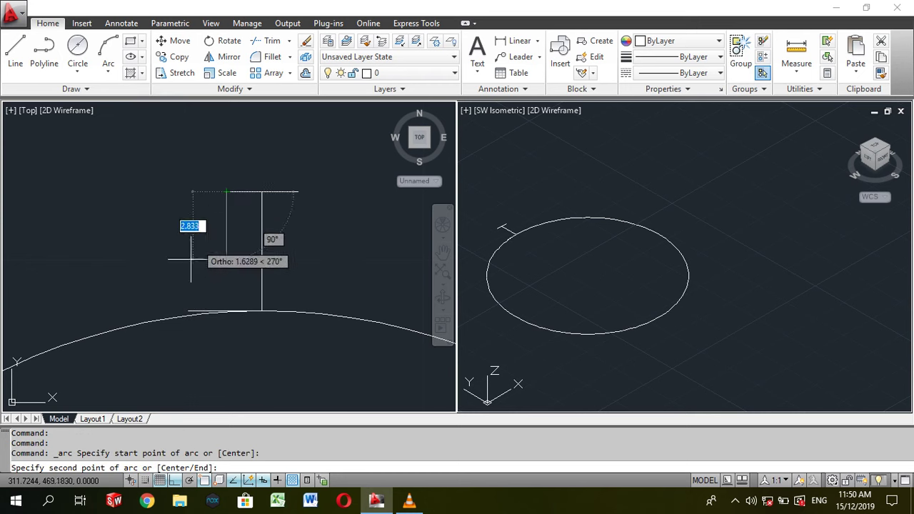
{"action": "left_click", "coordinate": [188, 312]}
{"action": "left_click", "coordinate": [189, 336]}
{"action": "key", "text": "Escape"}
{"action": "left_click", "coordinate": [191, 312]}
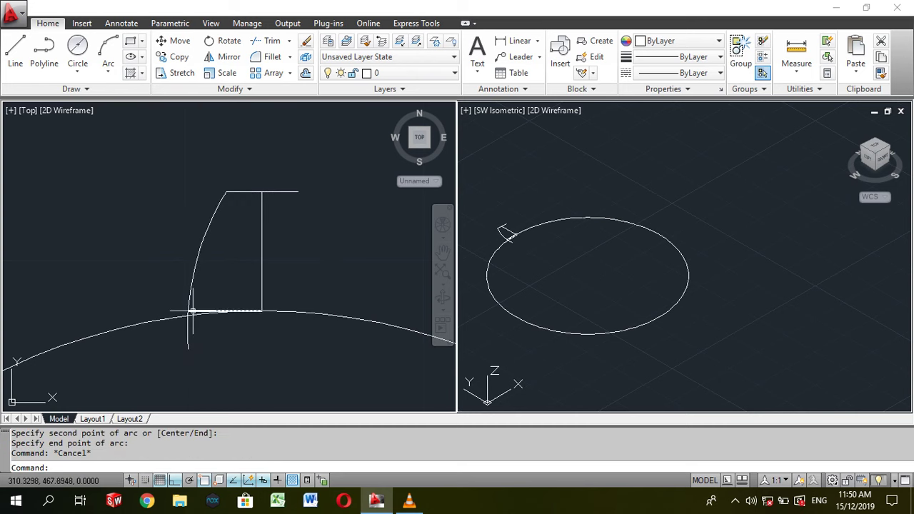
{"action": "key", "text": "Delete"}
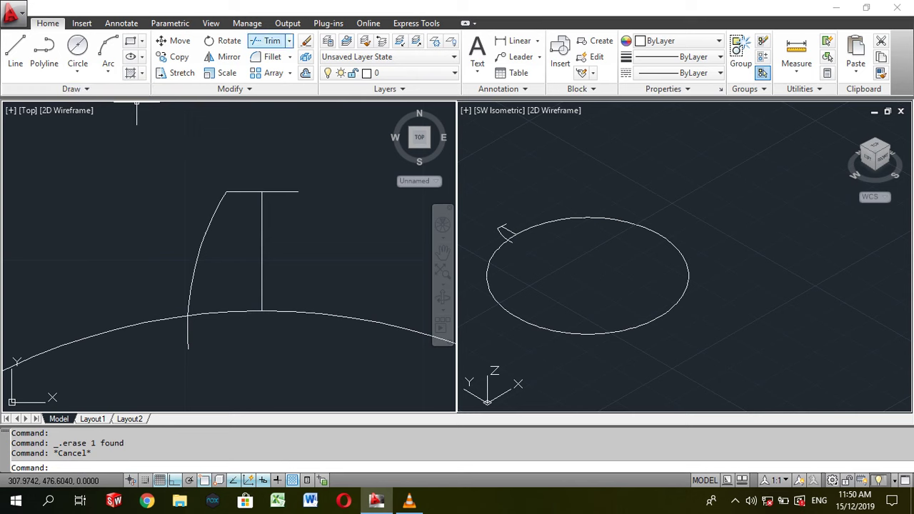
Step: Trim the arc at the circle using the circle and arc as cutting edges
{"action": "left_click", "coordinate": [266, 41]}
{"action": "left_click", "coordinate": [193, 309]}
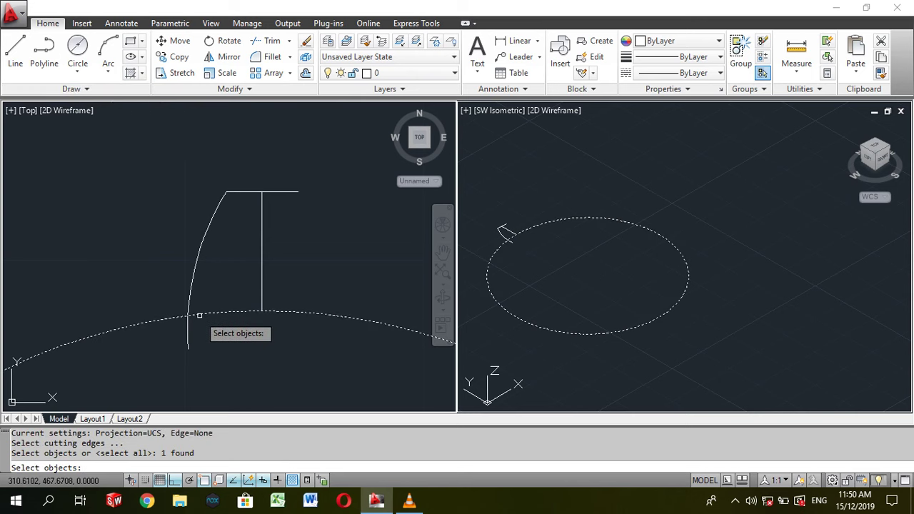
{"action": "left_click", "coordinate": [193, 314]}
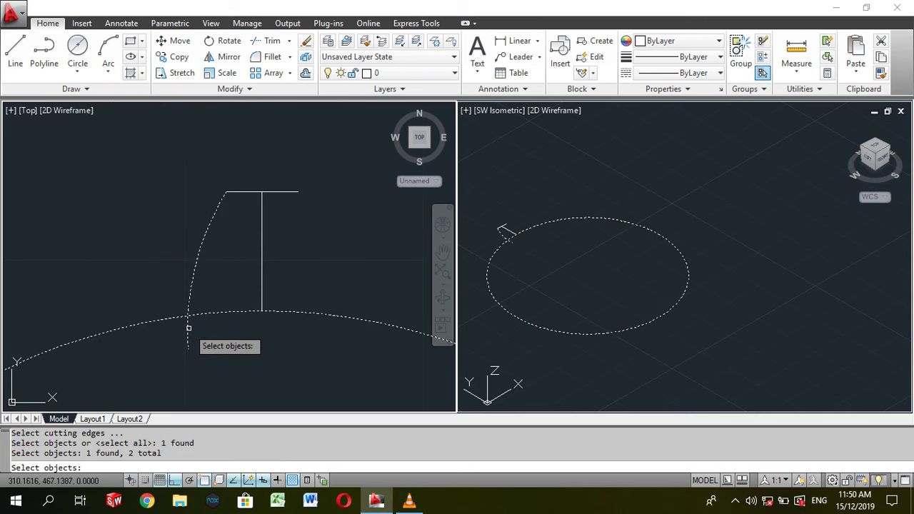
{"action": "left_click", "coordinate": [188, 328]}
{"action": "key", "text": "Return"}
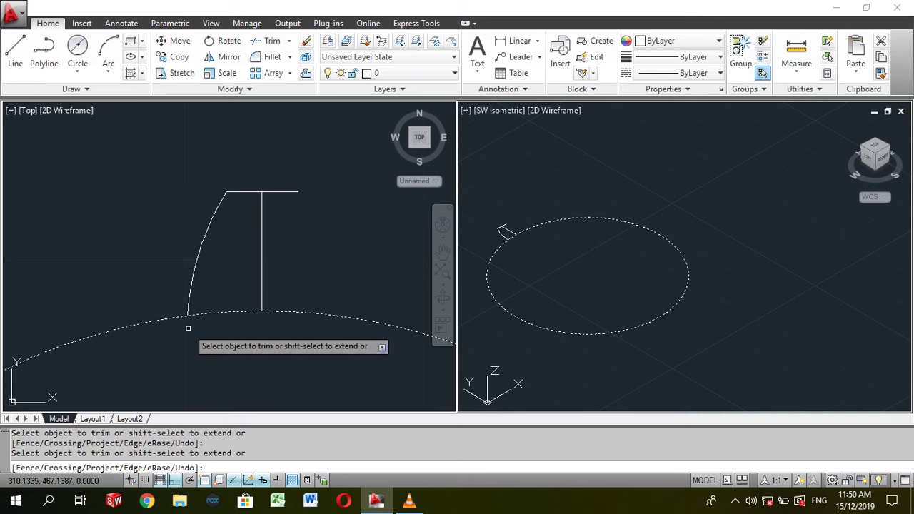
{"action": "key", "text": "Escape"}
Step: Zoom and recentre the view to inspect the finished tooth outline
{"action": "scroll", "coordinate": [208, 336], "scroll_direction": "up", "scroll_amount": 2}
{"action": "scroll", "coordinate": [221, 342], "scroll_direction": "up", "scroll_amount": 2}
{"action": "scroll", "coordinate": [221, 339], "scroll_direction": "down", "scroll_amount": 3}
{"action": "scroll", "coordinate": [221, 340], "scroll_direction": "up", "scroll_amount": 3}
{"action": "scroll", "coordinate": [221, 340], "scroll_direction": "up", "scroll_amount": 2}
{"action": "scroll", "coordinate": [221, 339], "scroll_direction": "down", "scroll_amount": 3}
{"action": "middle_click_drag", "start_coordinate": [221, 339], "coordinate": [134, 332]}
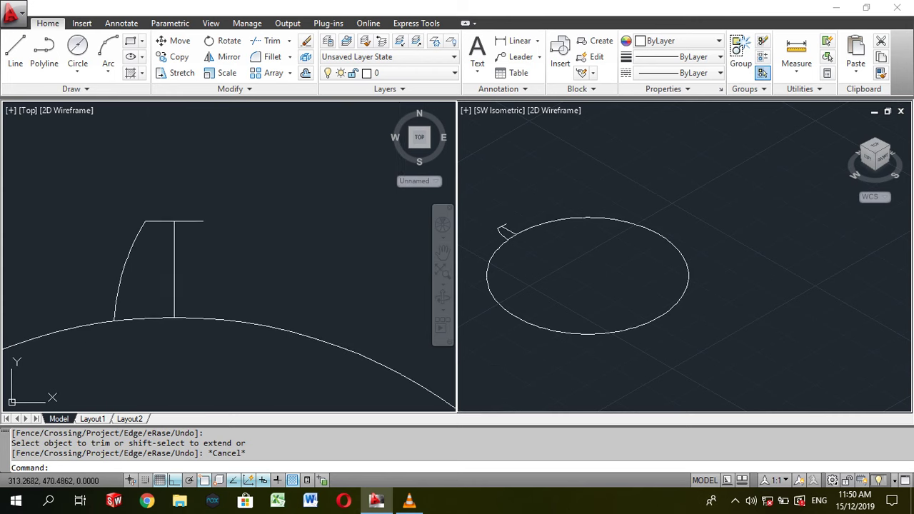
{"action": "left_click", "coordinate": [175, 269]}
{"action": "key", "text": "Escape"}
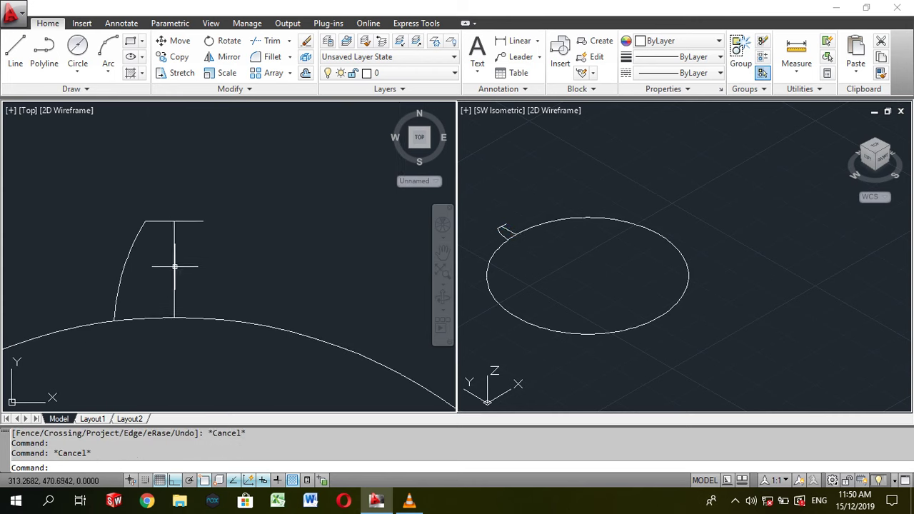
Step: Mirror the curved tooth flank about the vertical axis, keeping the original
{"action": "left_click", "coordinate": [221, 57]}
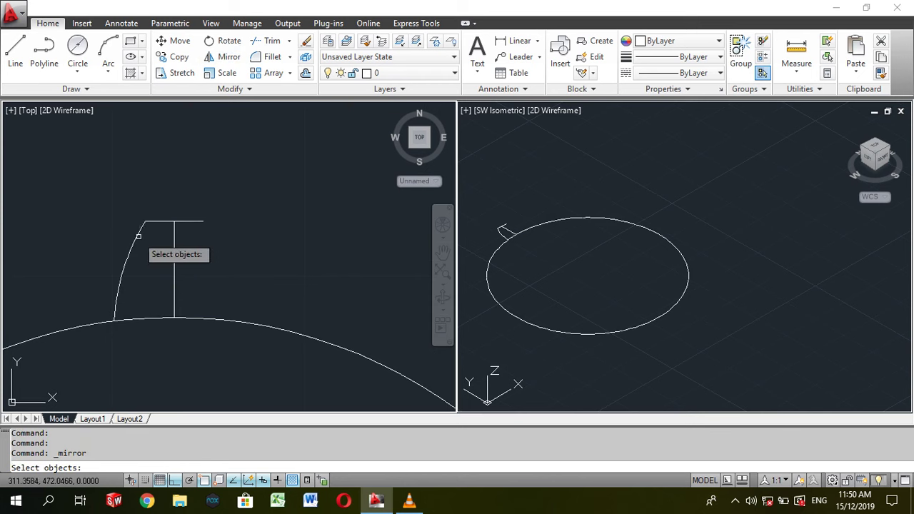
{"action": "left_click", "coordinate": [137, 237]}
{"action": "key", "text": "Return"}
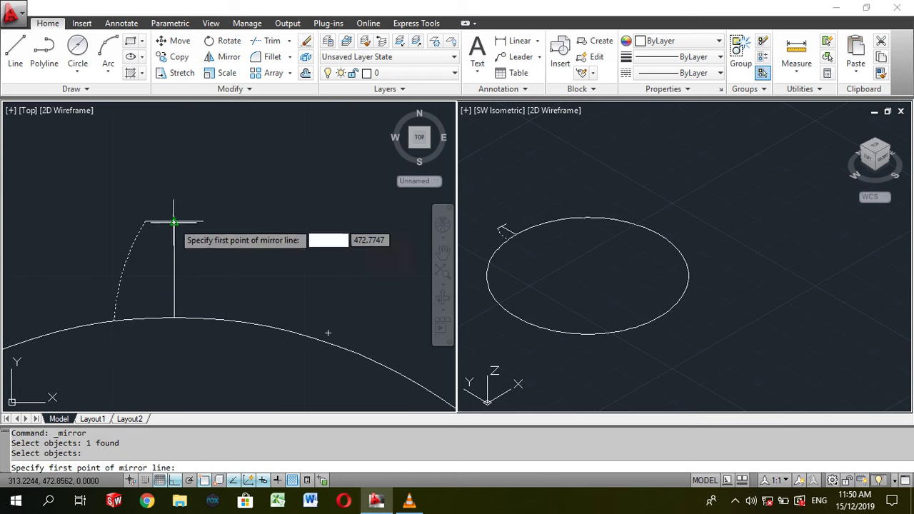
{"action": "left_click", "coordinate": [174, 222]}
{"action": "left_click", "coordinate": [174, 317]}
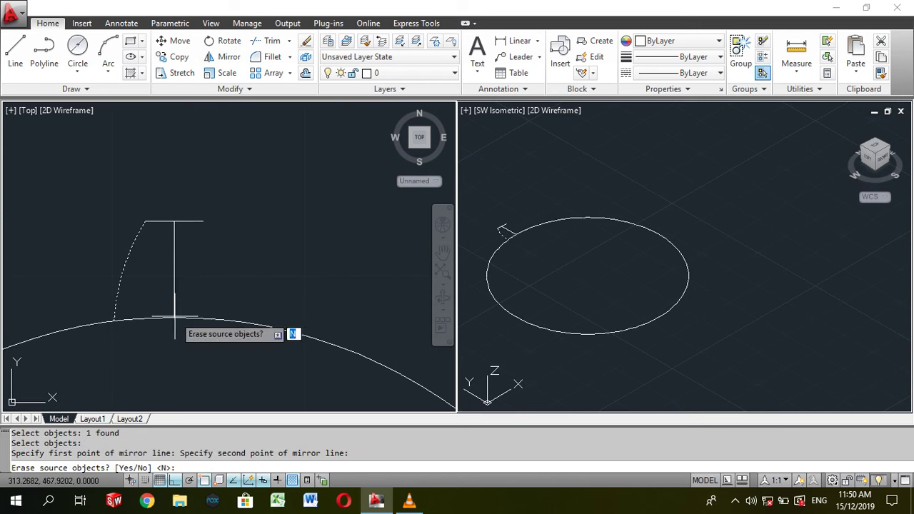
{"action": "key", "text": "Return"}
Step: Delete the vertical construction line and bring the whole circle into the Top view
{"action": "scroll", "coordinate": [192, 336], "scroll_direction": "down", "scroll_amount": 3}
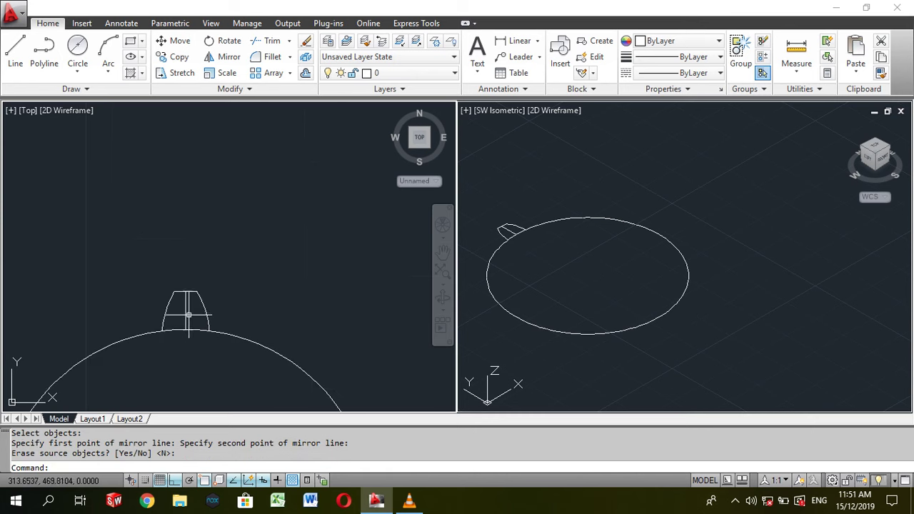
{"action": "left_click", "coordinate": [186, 312]}
{"action": "key", "text": "Delete"}
{"action": "middle_click_drag", "start_coordinate": [185, 312], "coordinate": [276, 255]}
{"action": "scroll", "coordinate": [275, 255], "scroll_direction": "down", "scroll_amount": 3}
{"action": "middle_click_drag", "start_coordinate": [253, 326], "coordinate": [256, 252]}
{"action": "scroll", "coordinate": [261, 262], "scroll_direction": "up", "scroll_amount": 3}
{"action": "scroll", "coordinate": [253, 209], "scroll_direction": "down", "scroll_amount": 2}
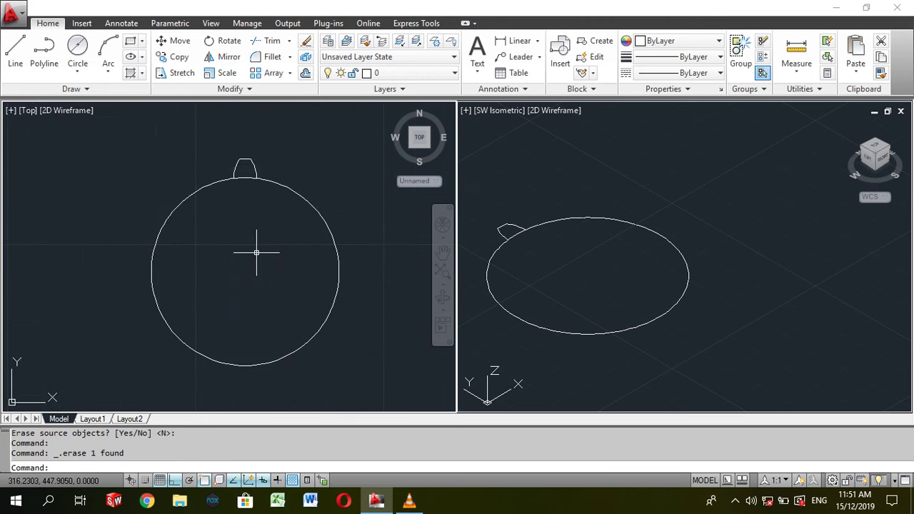
Step: Polar-array the selected tooth 19 times around the circle's centre over 360°
{"action": "left_click", "coordinate": [208, 147]}
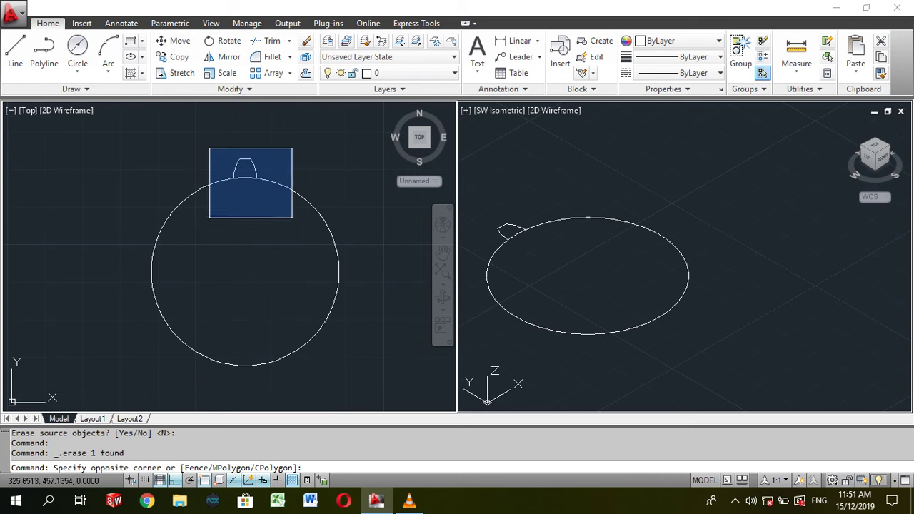
{"action": "left_click", "coordinate": [297, 223]}
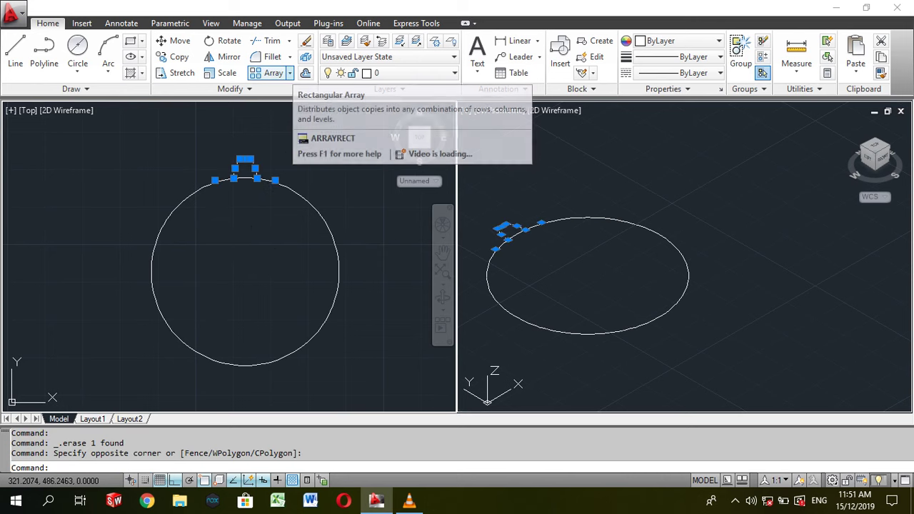
{"action": "left_click", "coordinate": [290, 73]}
{"action": "left_click", "coordinate": [293, 148]}
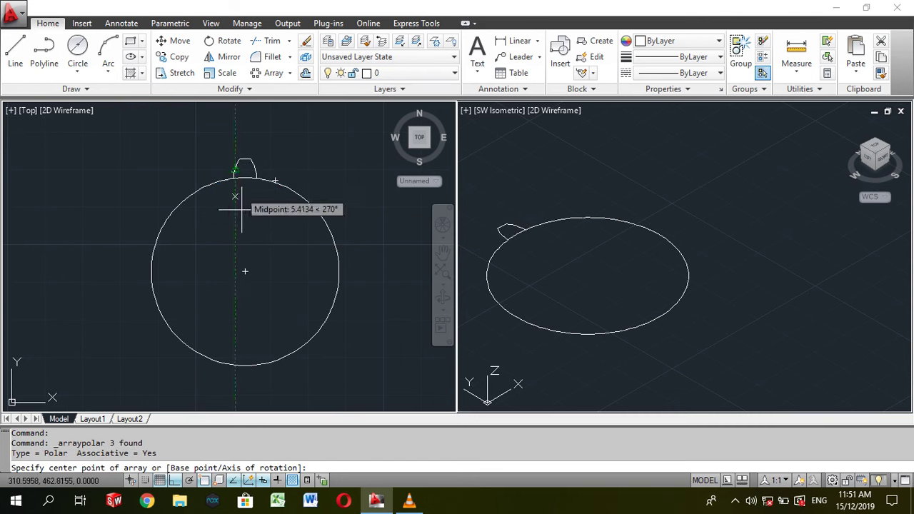
{"action": "left_click", "coordinate": [245, 272]}
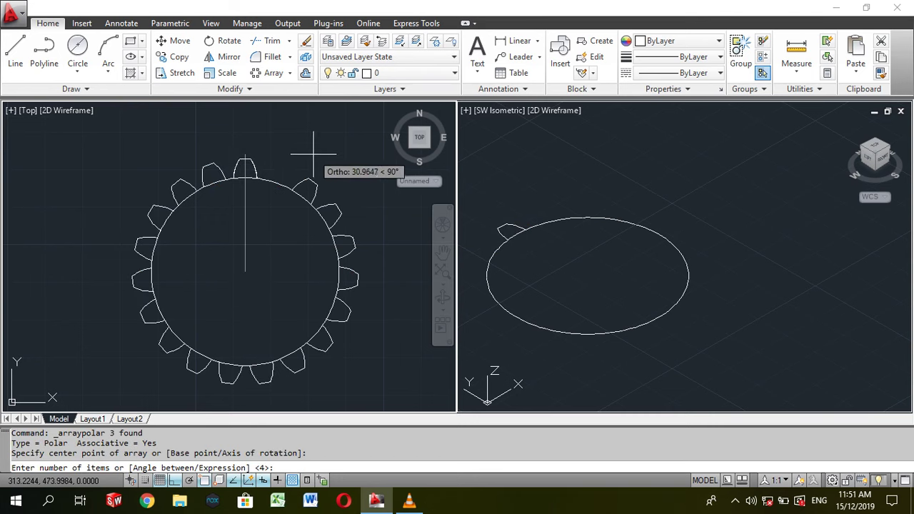
{"action": "type", "text": "19"}
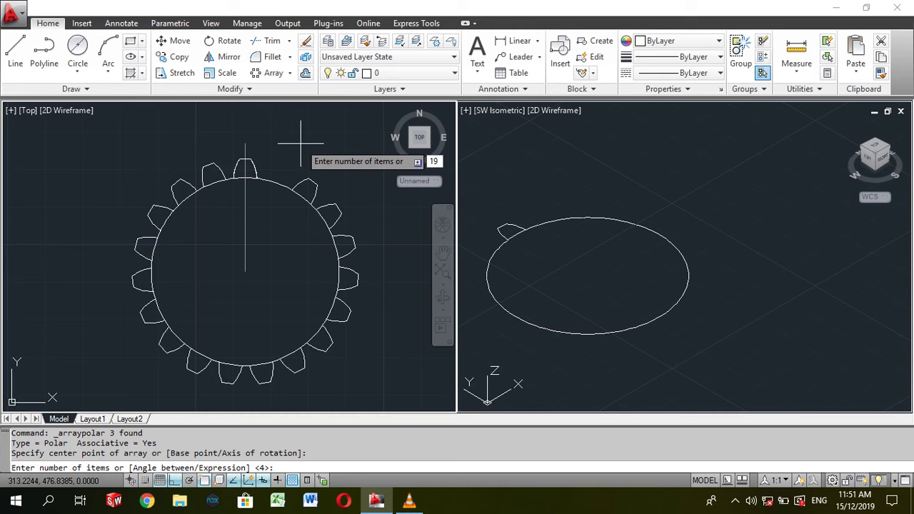
{"action": "key", "text": "Return"}
{"action": "key", "text": "Return"}
{"action": "type", "text": "x"}
{"action": "key", "text": "Return"}
{"action": "key", "text": "Escape"}
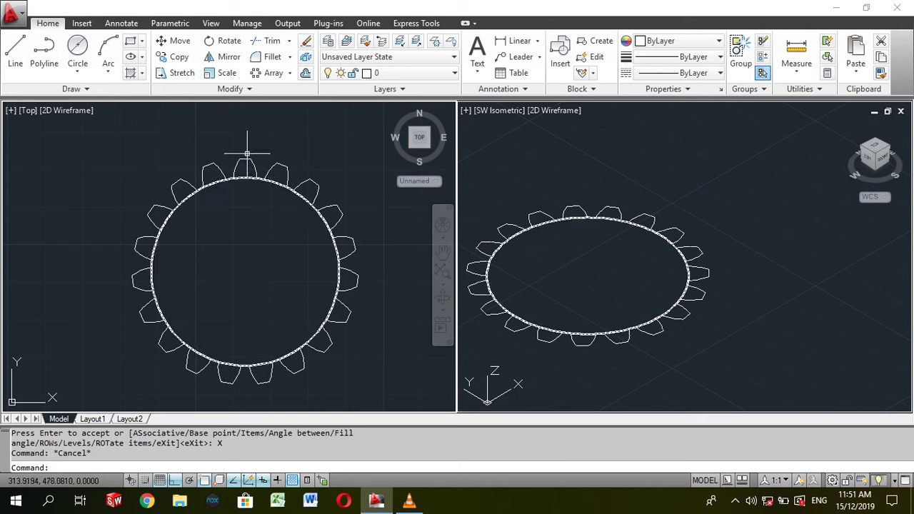
Step: Try trimming the circle using the tooth array as cutting edge, then cancel
{"action": "left_click", "coordinate": [271, 41]}
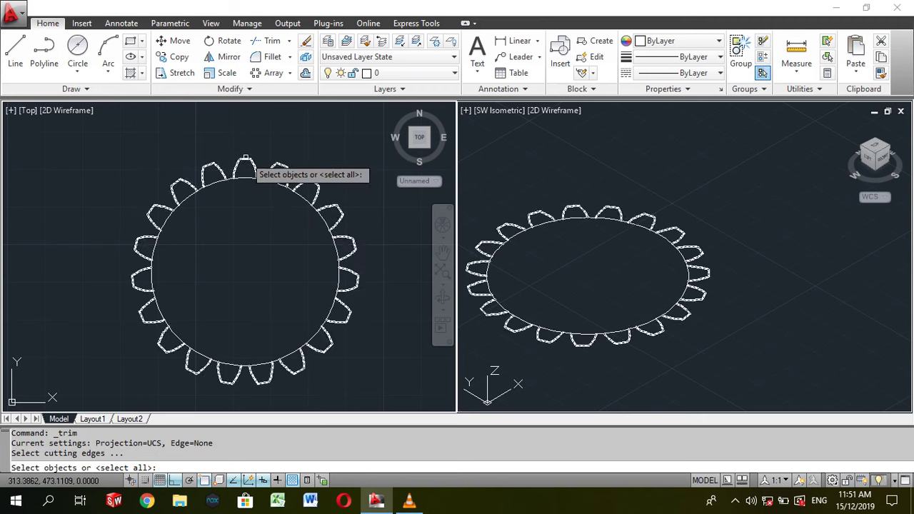
{"action": "left_click", "coordinate": [245, 173]}
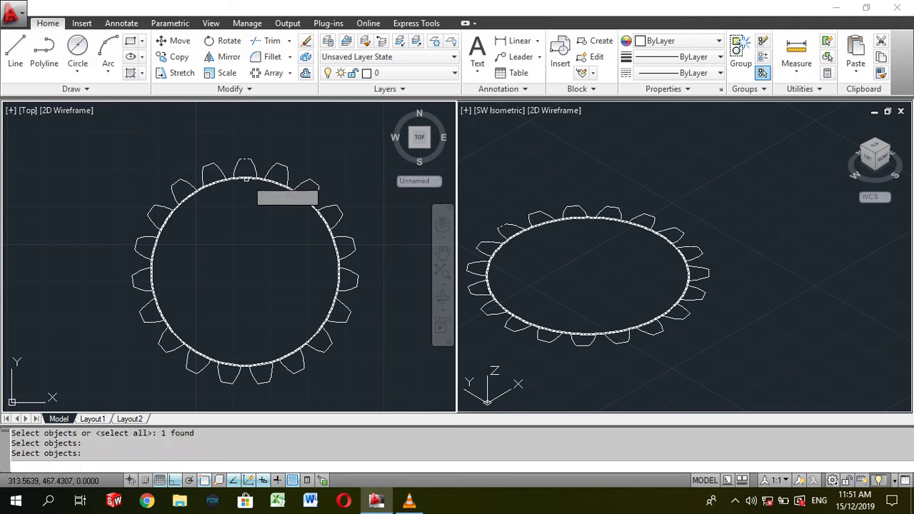
{"action": "key", "text": "Return"}
{"action": "left_click", "coordinate": [245, 177]}
{"action": "right_click", "coordinate": [246, 177]}
{"action": "key", "text": "Escape"}
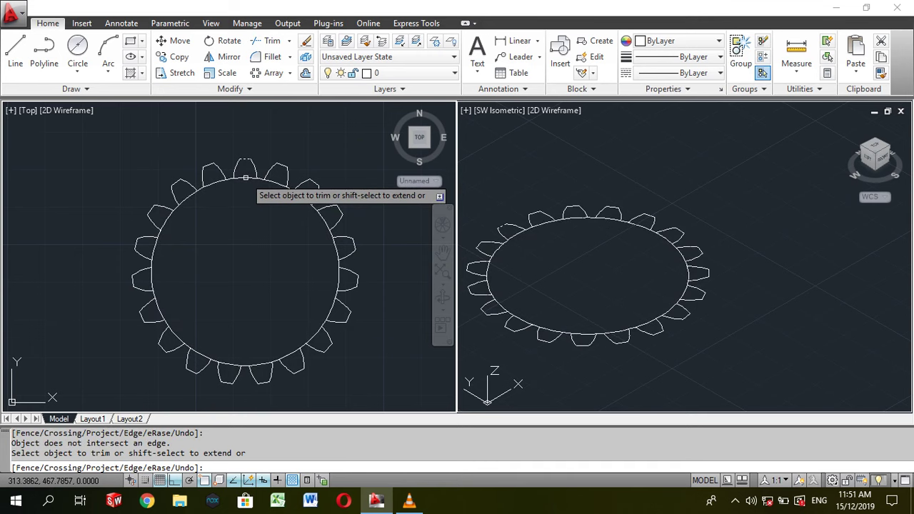
{"action": "key", "text": "Escape"}
Step: Retry the trim with teeth and circle as cutting edges, then cancel again
{"action": "left_click", "coordinate": [268, 41]}
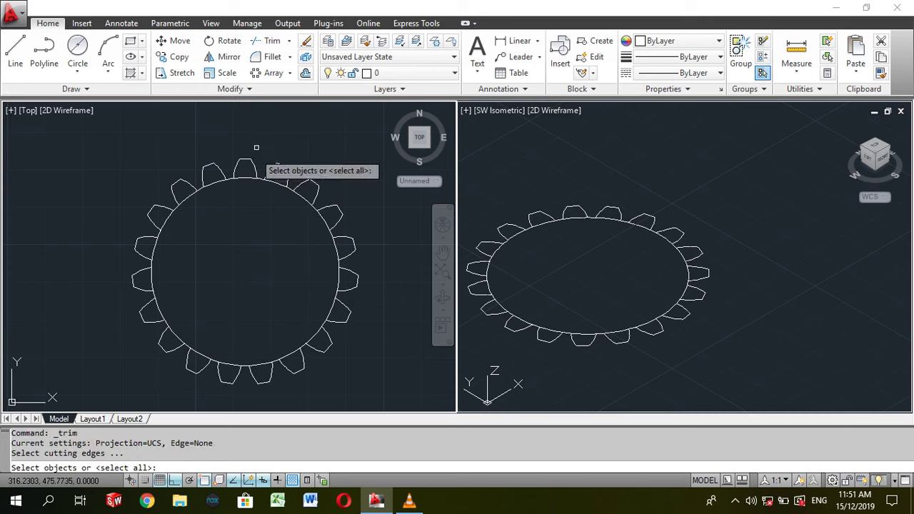
{"action": "left_click", "coordinate": [242, 166]}
{"action": "left_click", "coordinate": [248, 179]}
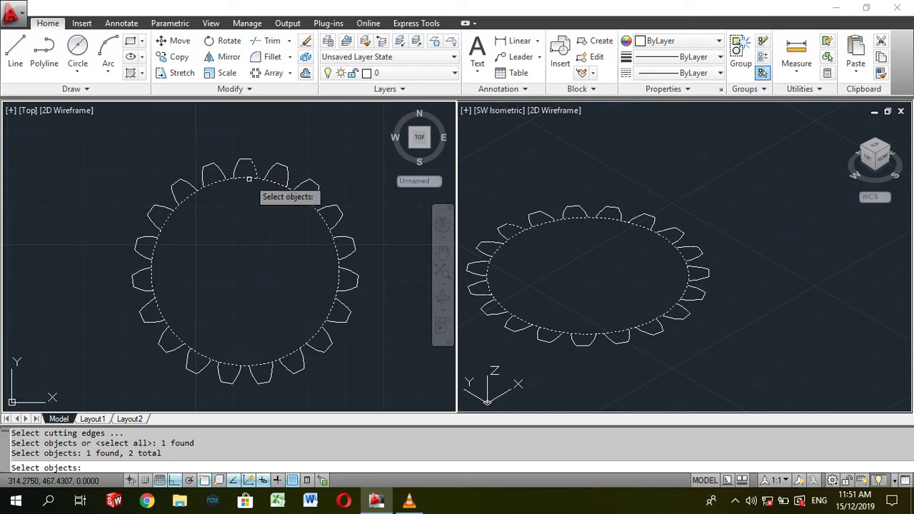
{"action": "key", "text": "Return"}
{"action": "left_click", "coordinate": [247, 179]}
{"action": "left_click", "coordinate": [242, 181]}
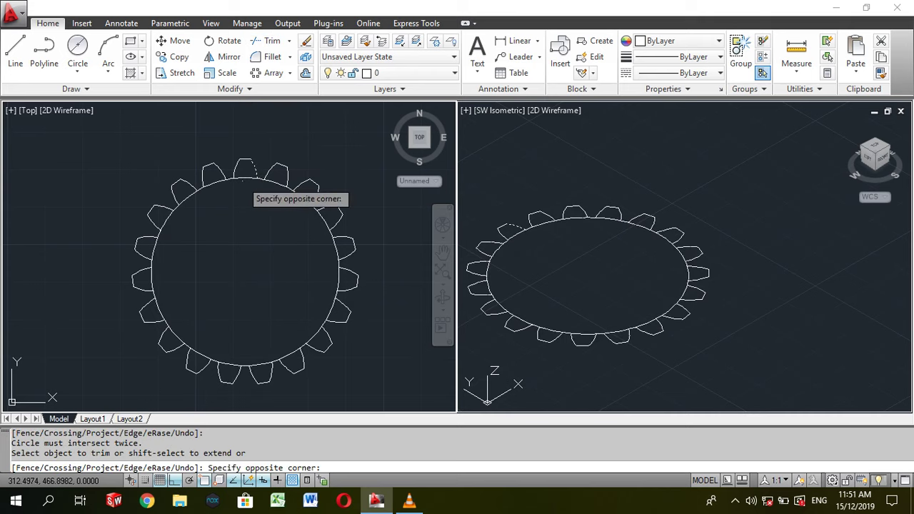
{"action": "key", "text": "Escape"}
Step: Start Trim with the circle and teeth selected as cutting edges
{"action": "left_click", "coordinate": [268, 41]}
{"action": "left_click", "coordinate": [243, 178]}
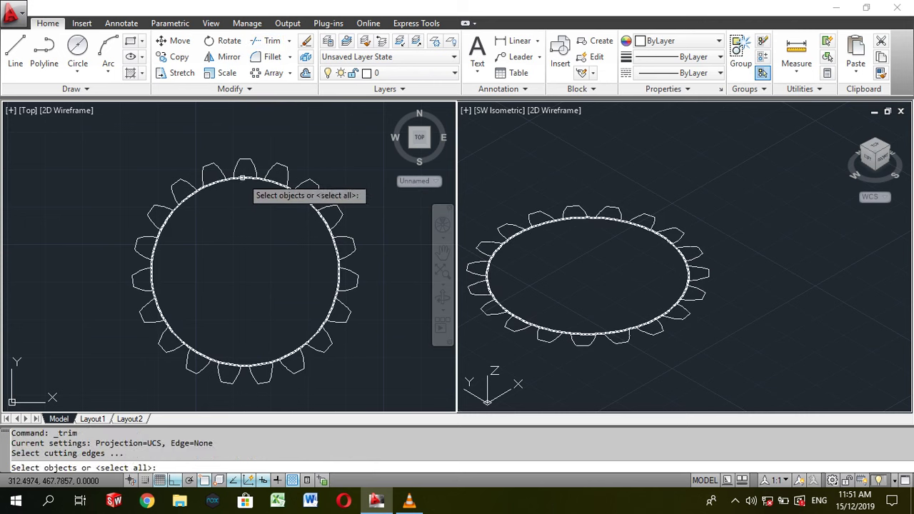
{"action": "key", "text": "Return"}
{"action": "right_click", "coordinate": [255, 170]}
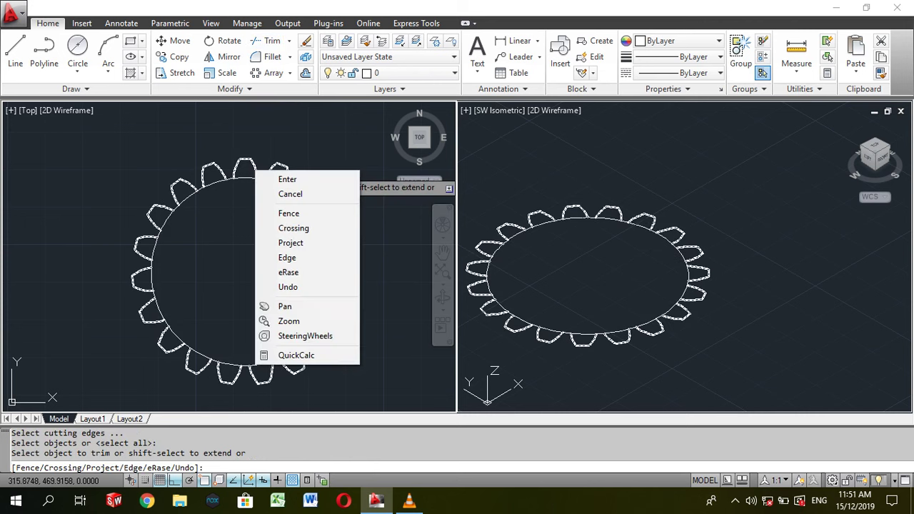
{"action": "left_click", "coordinate": [287, 179]}
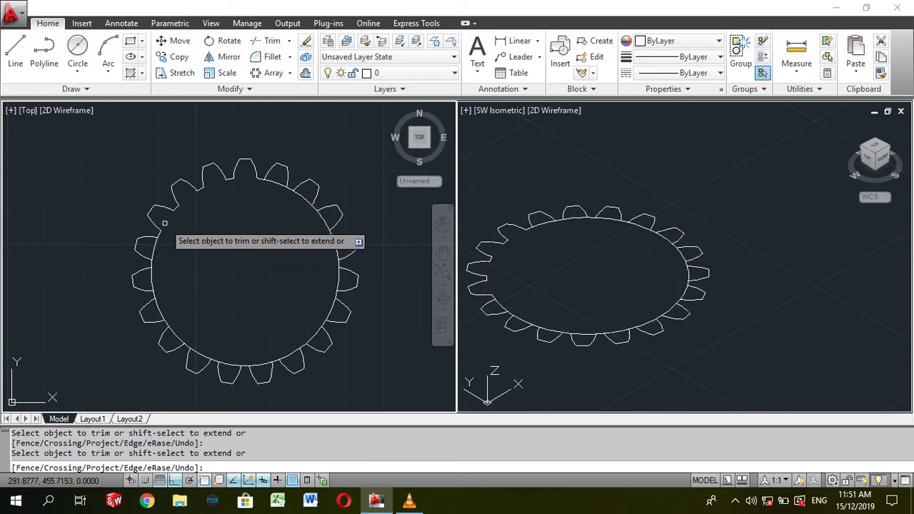
Step: Trim away the circle arcs lying inside the teeth around the gear
{"action": "left_click", "coordinate": [151, 278]}
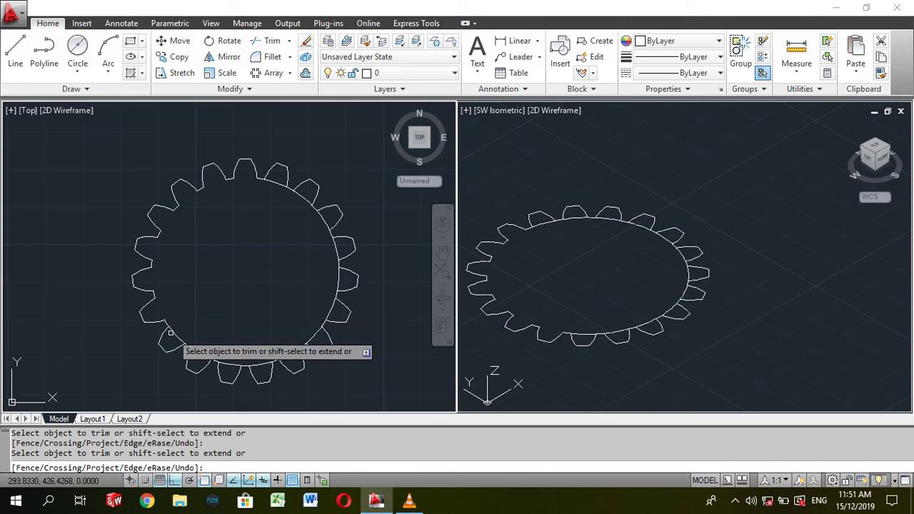
{"action": "left_click", "coordinate": [228, 364]}
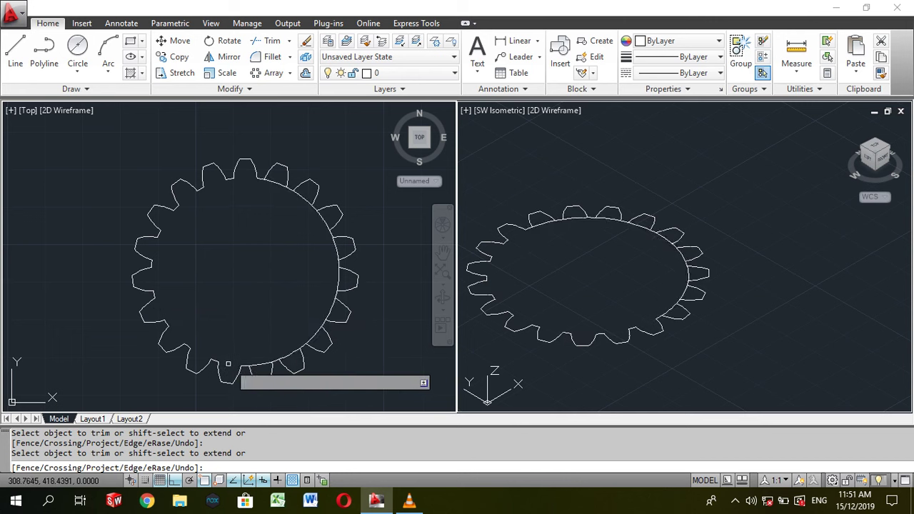
{"action": "left_click", "coordinate": [320, 342]}
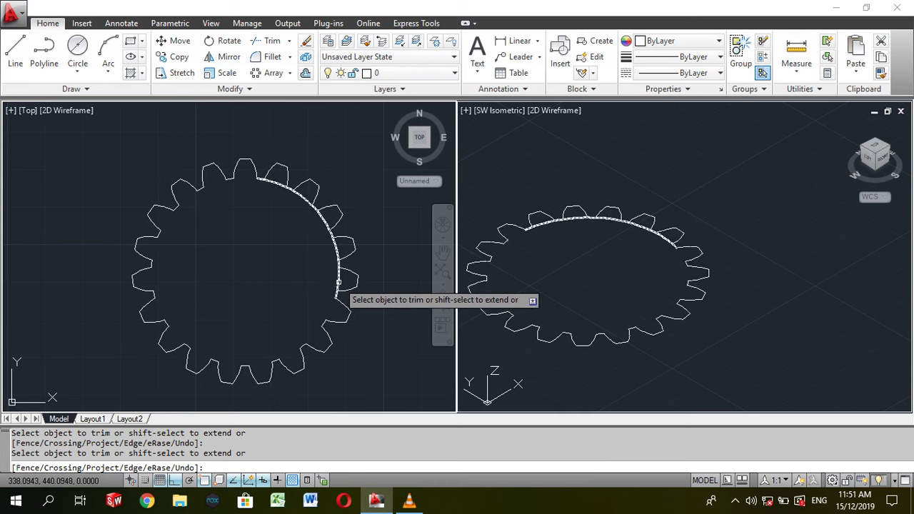
{"action": "left_click", "coordinate": [338, 254]}
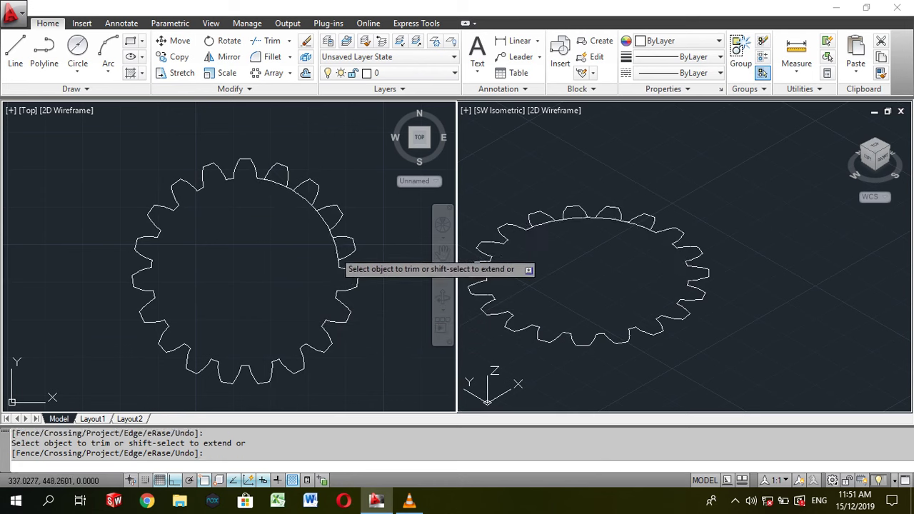
{"action": "left_click", "coordinate": [322, 214]}
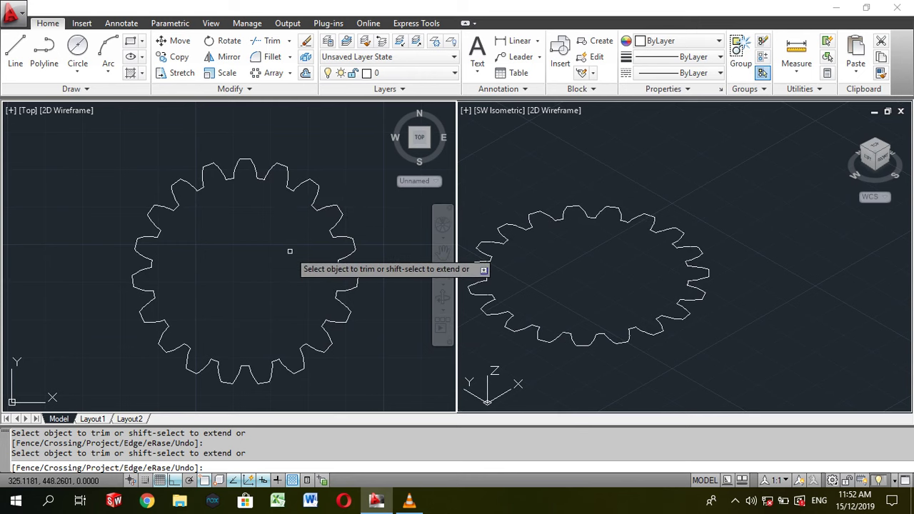
{"action": "key", "text": "Escape"}
{"action": "scroll", "coordinate": [268, 265], "scroll_direction": "down", "scroll_amount": 3}
{"action": "scroll", "coordinate": [260, 261], "scroll_direction": "up", "scroll_amount": 1}
{"action": "scroll", "coordinate": [250, 252], "scroll_direction": "up", "scroll_amount": 1}
{"action": "left_click", "coordinate": [153, 166]}
Step: Select the whole gear outline and break the arrayed teeth into separate lines
{"action": "left_click", "coordinate": [360, 329]}
{"action": "type", "text": "join"}
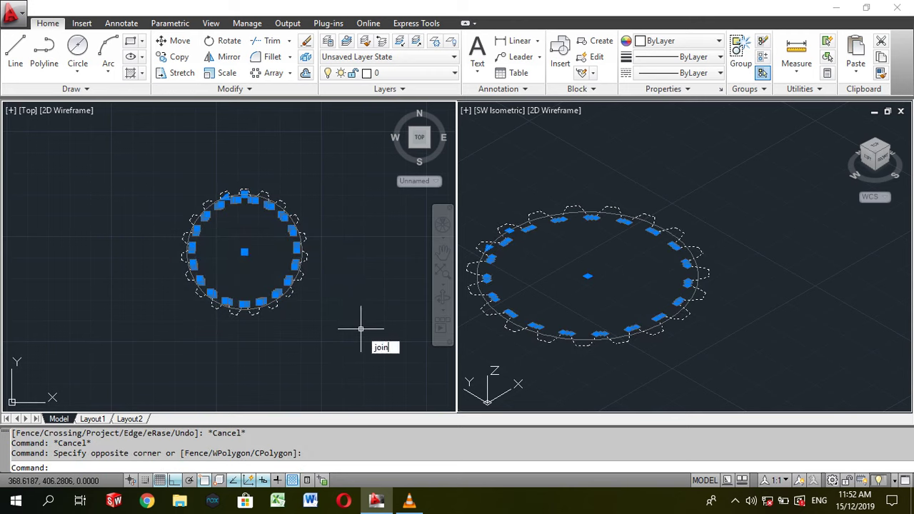
{"action": "key", "text": "Return"}
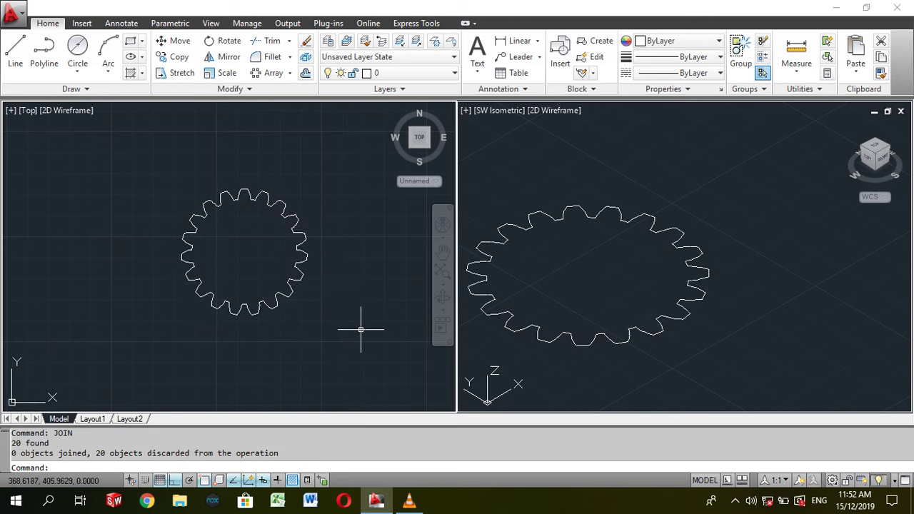
{"action": "left_click", "coordinate": [153, 183]}
{"action": "left_click", "coordinate": [341, 340]}
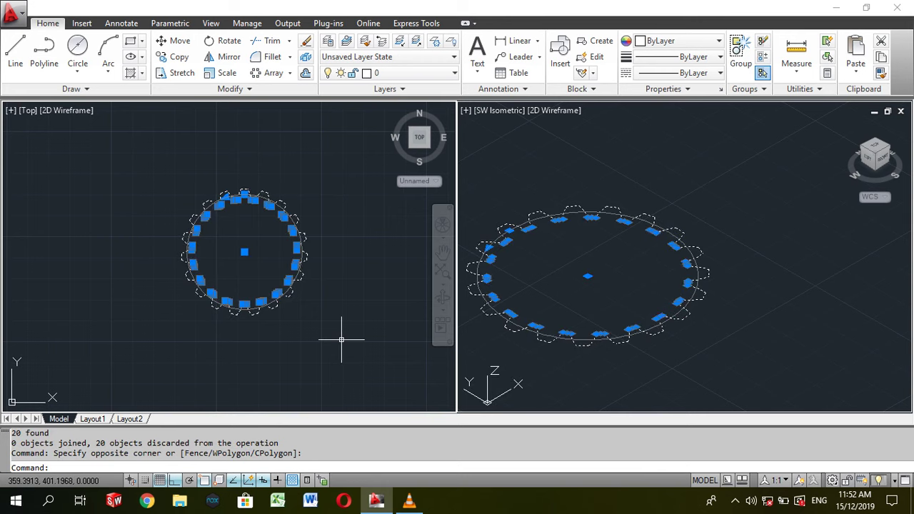
{"action": "type", "text": "explode"}
{"action": "key", "text": "Return"}
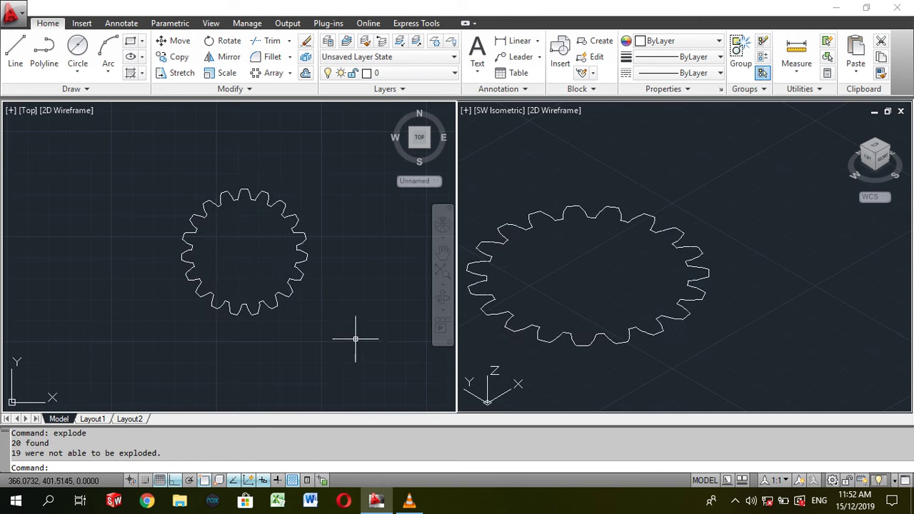
Step: Join the separate gear outline pieces into polylines
{"action": "type", "text": "n"}
{"action": "key", "text": "Return"}
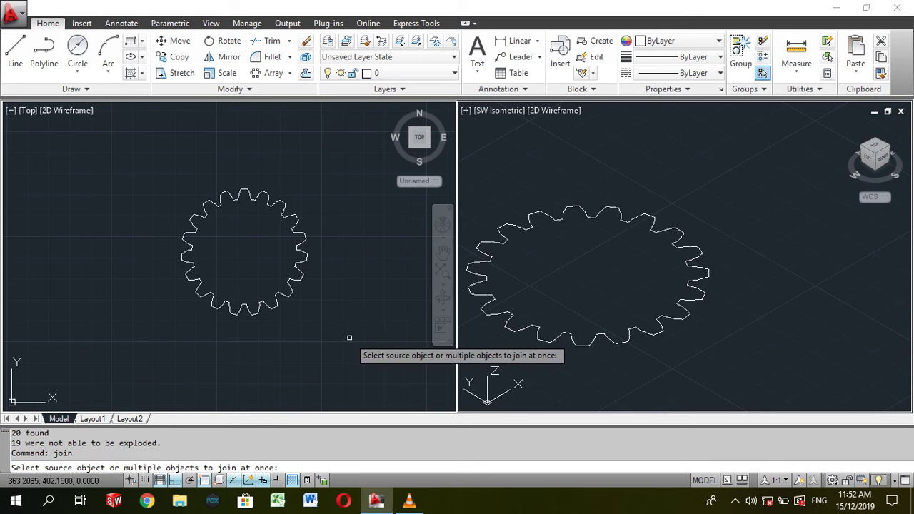
{"action": "left_click", "coordinate": [136, 167]}
{"action": "left_click", "coordinate": [375, 350]}
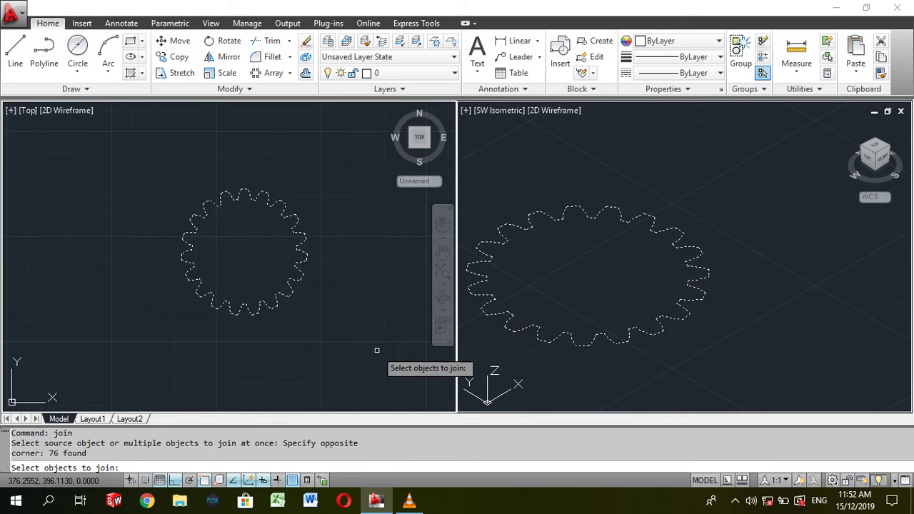
{"action": "key", "text": "Return"}
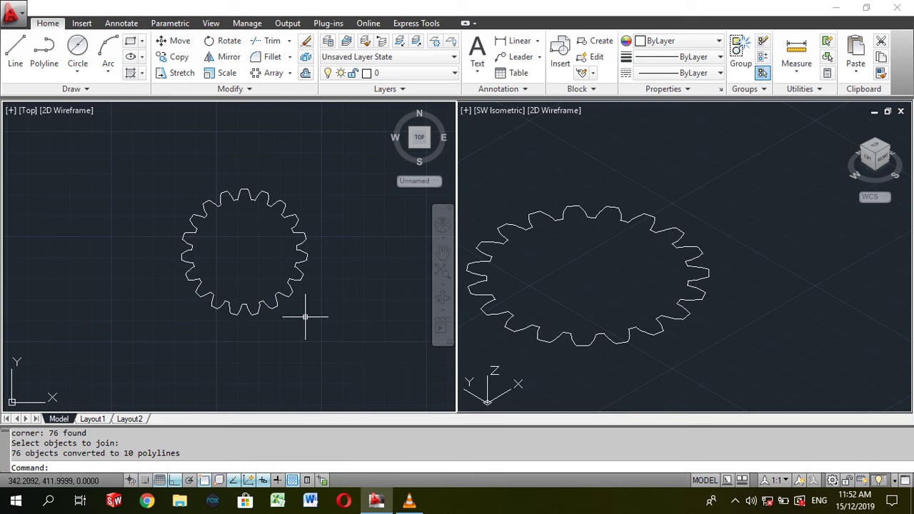
Step: Merge the ten polylines with JOIN into one continuous gear polyline
{"action": "type", "text": "in"}
{"action": "key", "text": "Return"}
{"action": "left_click", "coordinate": [166, 181]}
{"action": "left_click", "coordinate": [351, 369]}
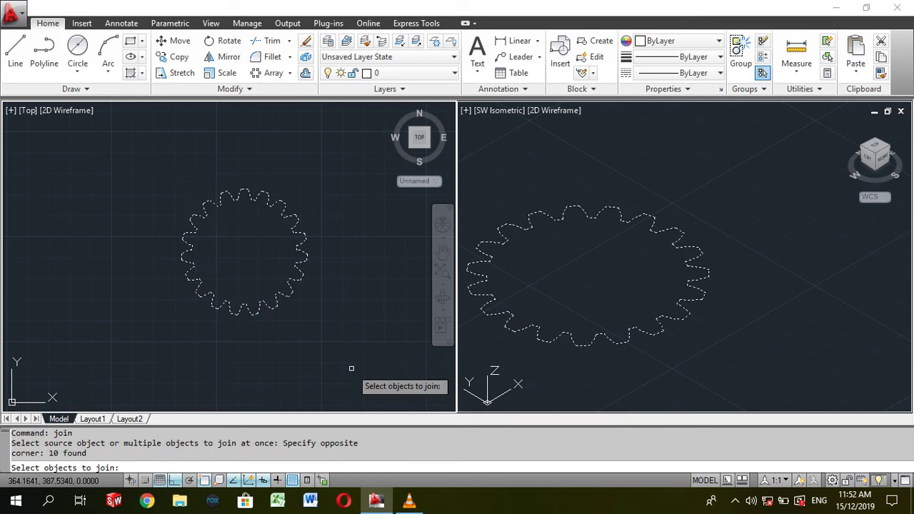
{"action": "key", "text": "Return"}
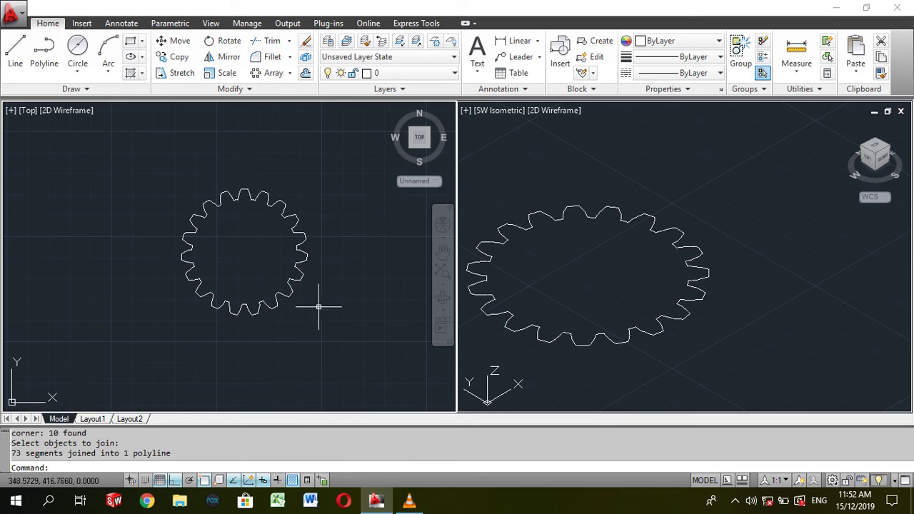
{"action": "key", "text": "Escape"}
{"action": "key", "text": "Escape"}
Step: Activate the SW Isometric viewport and zoom in on the gear
{"action": "left_click", "coordinate": [612, 271]}
{"action": "scroll", "coordinate": [612, 272], "scroll_direction": "up", "scroll_amount": 1}
{"action": "scroll", "coordinate": [613, 271], "scroll_direction": "up", "scroll_amount": 1}
{"action": "scroll", "coordinate": [612, 272], "scroll_direction": "up", "scroll_amount": 1}
Step: Draw a 22.5-unit line straight up along Z from the gear's centre
{"action": "left_click", "coordinate": [15, 50]}
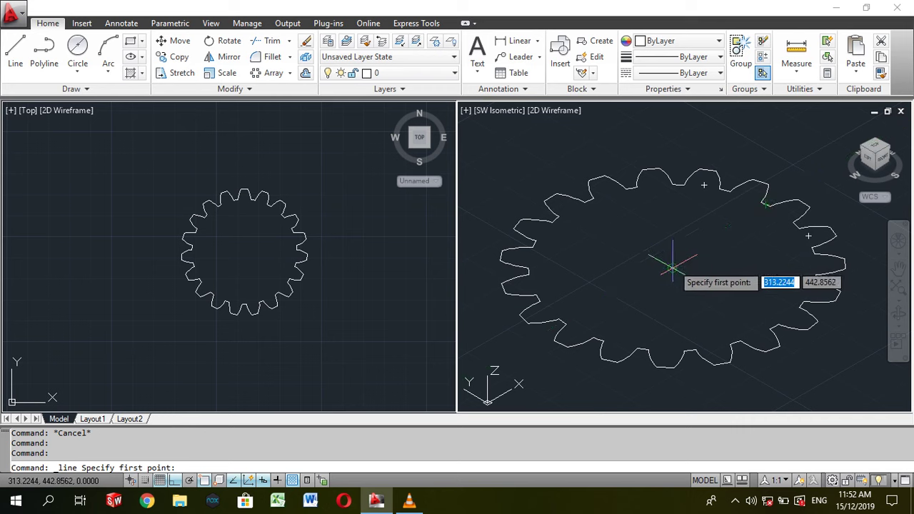
{"action": "left_click", "coordinate": [672, 267]}
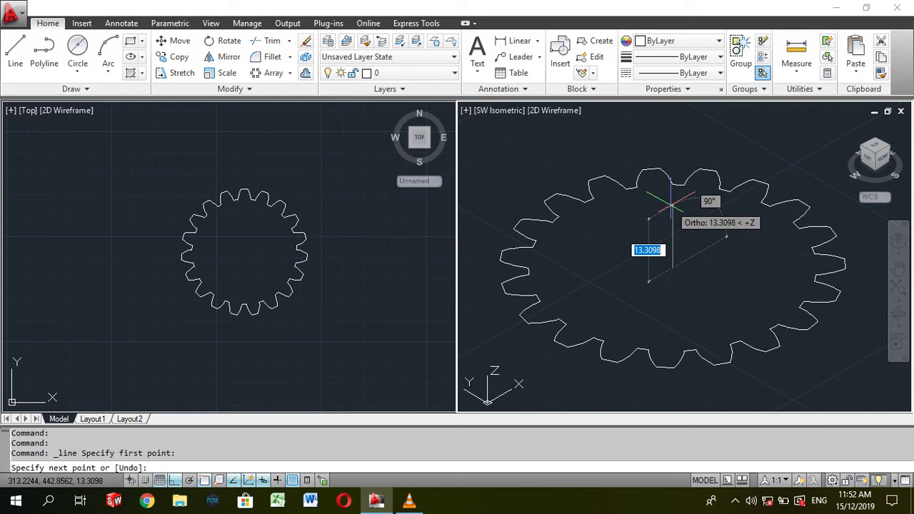
{"action": "type", "text": "22.5"}
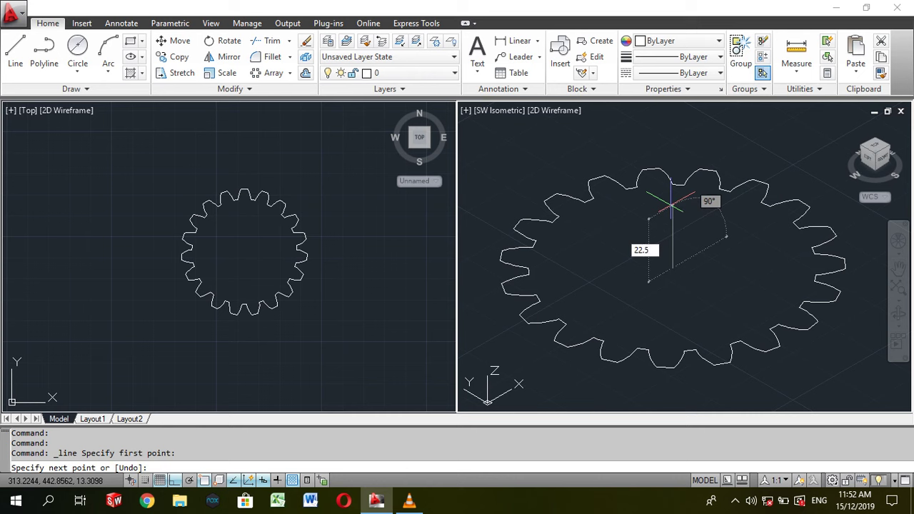
{"action": "key", "text": "Return"}
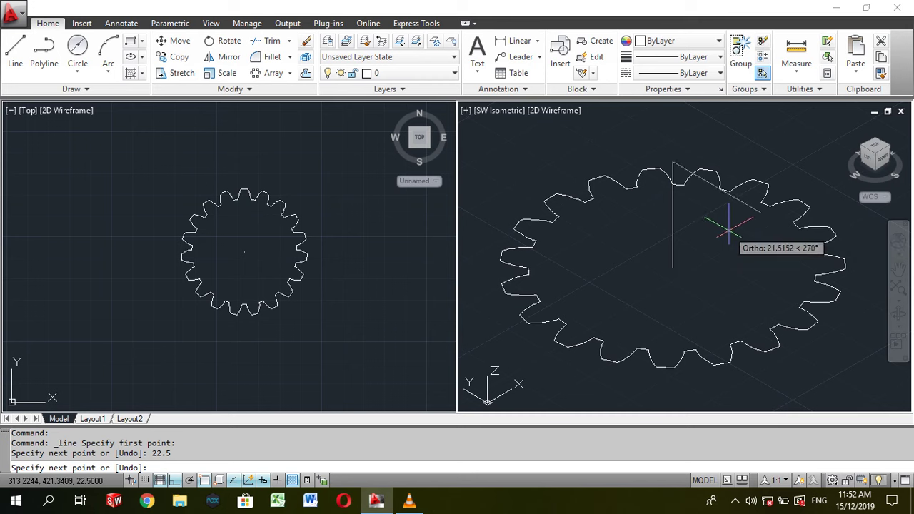
{"action": "key", "text": "Escape"}
{"action": "middle_click_drag", "start_coordinate": [664, 220], "coordinate": [630, 221]}
{"action": "scroll", "coordinate": [698, 242], "scroll_direction": "down", "scroll_amount": 3}
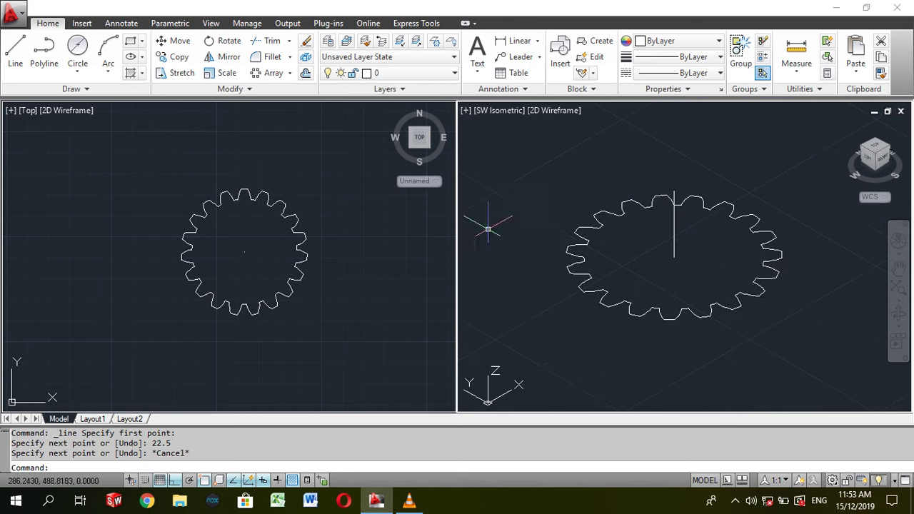
{"action": "left_click", "coordinate": [78, 64]}
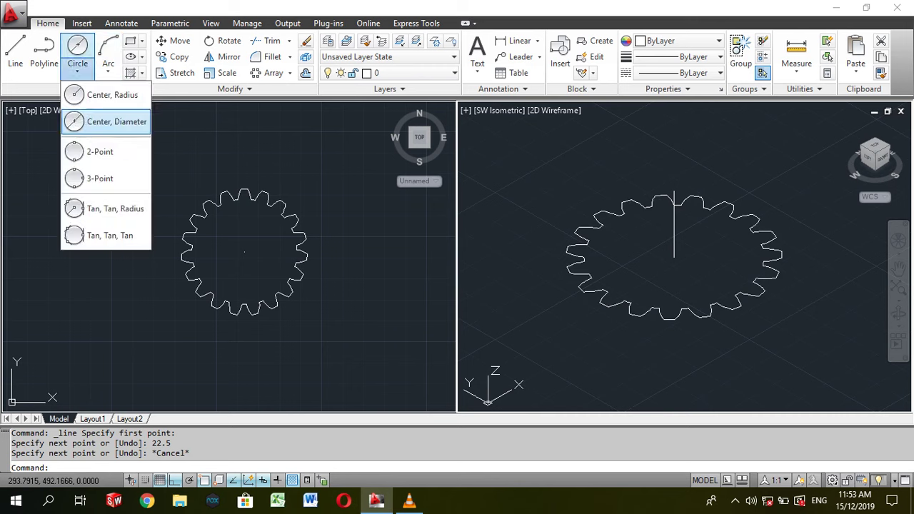
Step: Draw a 50-diameter circle centred on the gear centre
{"action": "left_click", "coordinate": [100, 122]}
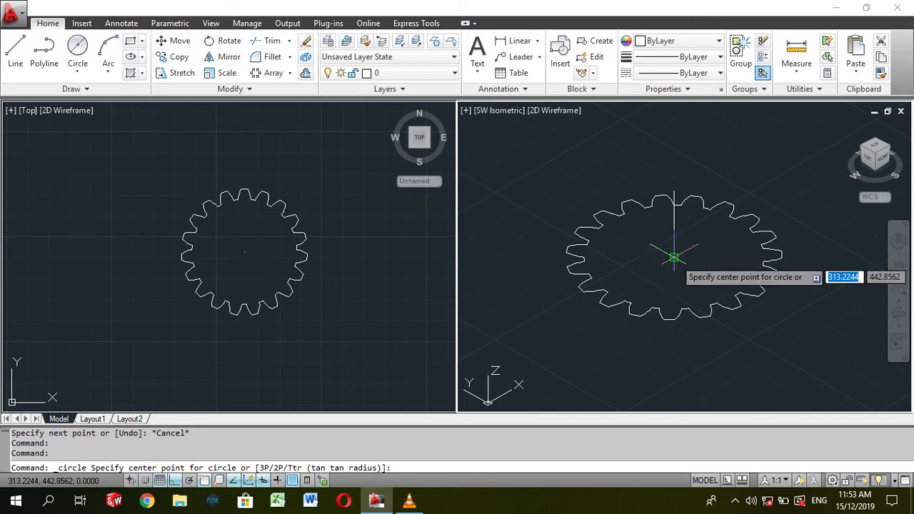
{"action": "left_click", "coordinate": [674, 257]}
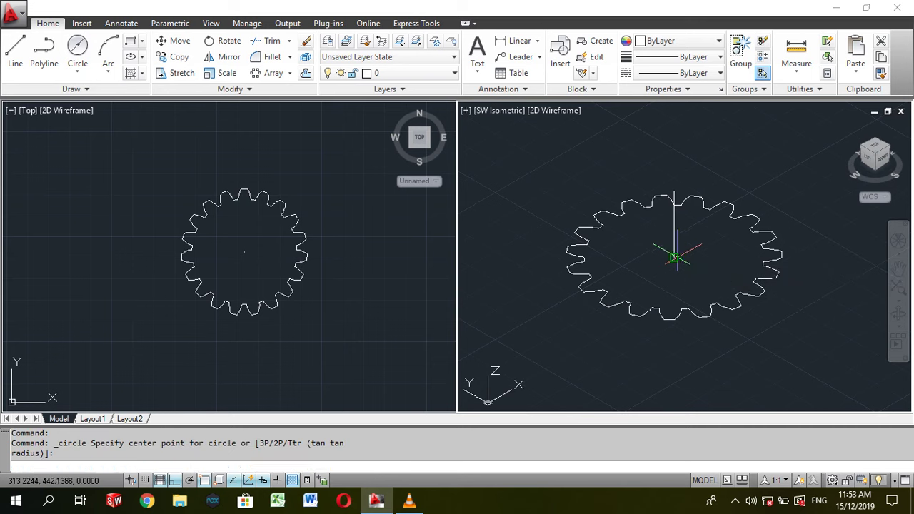
{"action": "type", "text": "50"}
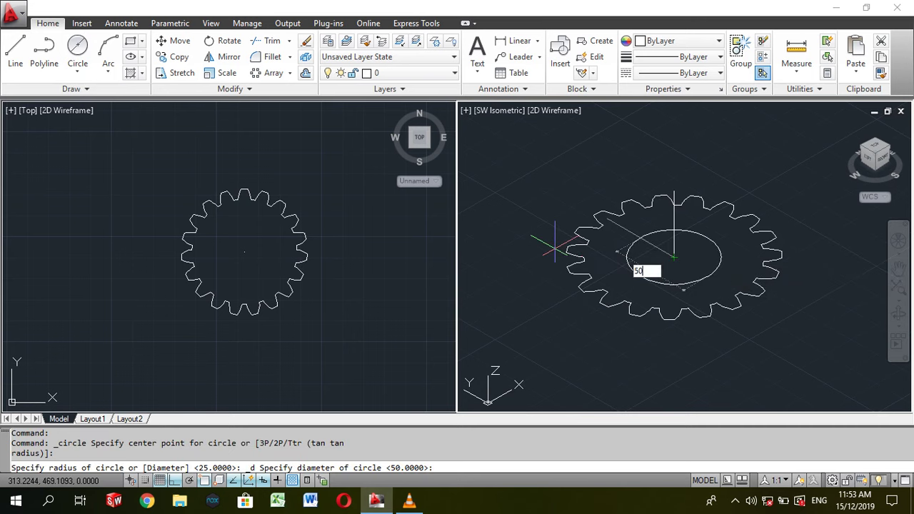
{"action": "key", "text": "Return"}
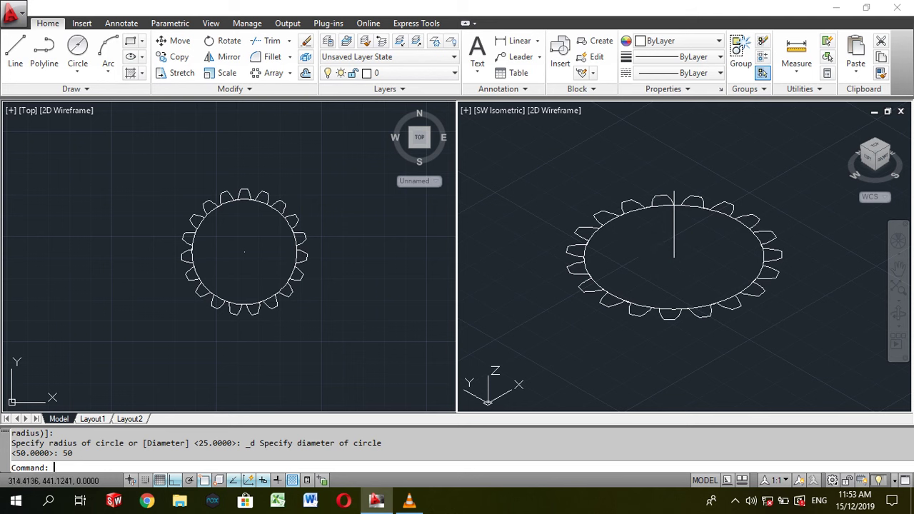
{"action": "key", "text": "Escape"}
Step: Draw a trial 60-diameter circle at the gear centre, then select it to erase
{"action": "left_click", "coordinate": [78, 68]}
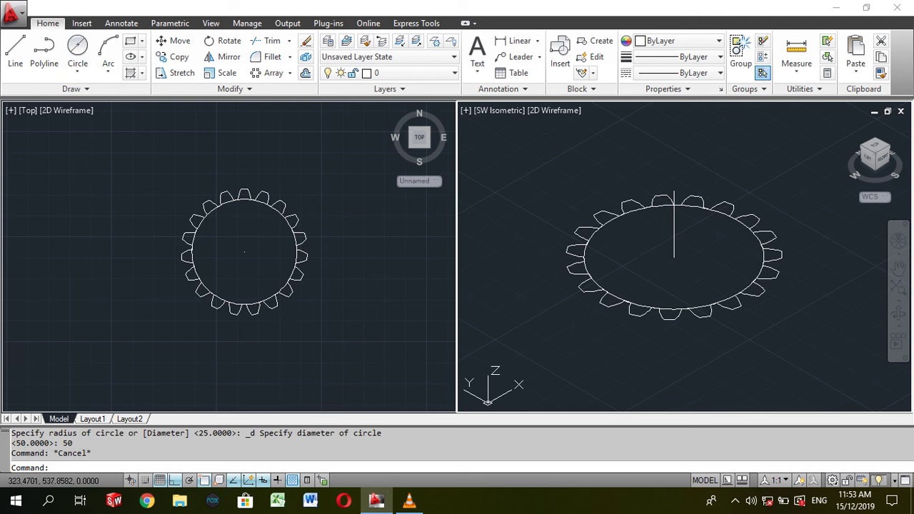
{"action": "left_click", "coordinate": [673, 255]}
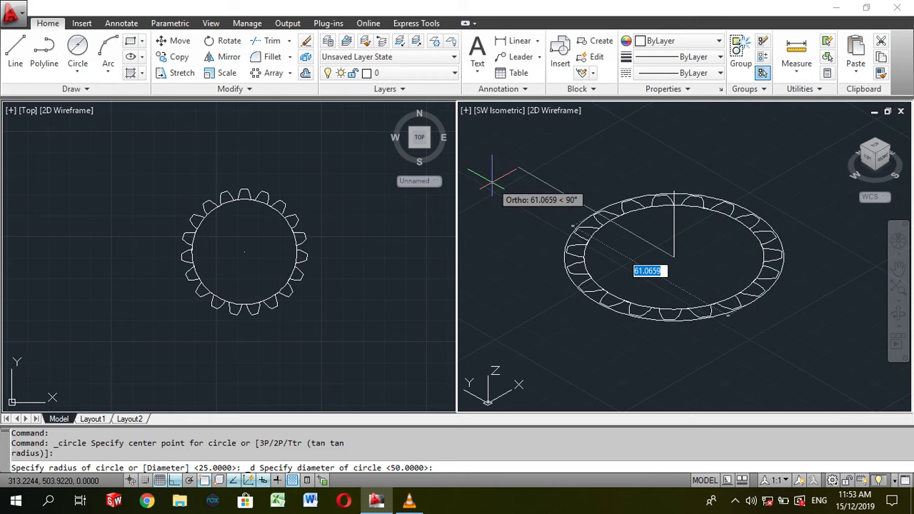
{"action": "type", "text": "60"}
{"action": "key", "text": "Return"}
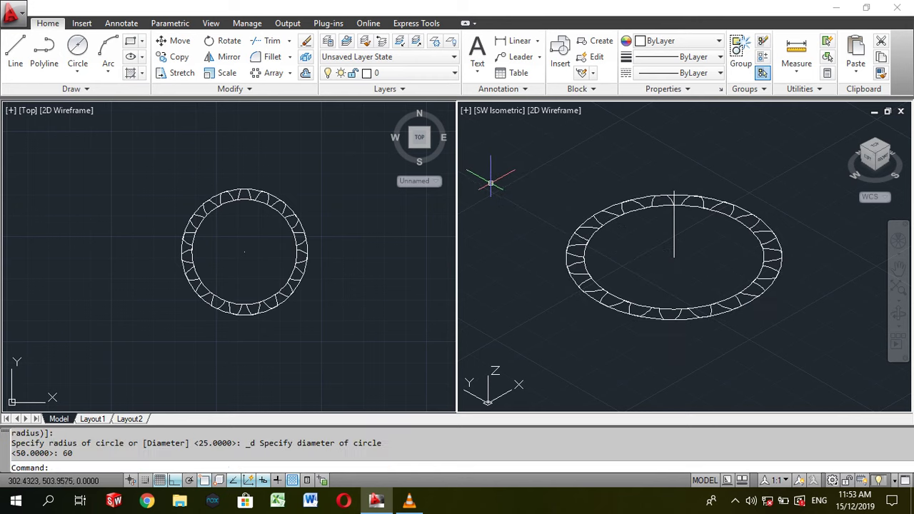
{"action": "scroll", "coordinate": [664, 325], "scroll_direction": "up", "scroll_amount": 5}
{"action": "scroll", "coordinate": [636, 325], "scroll_direction": "up", "scroll_amount": 2}
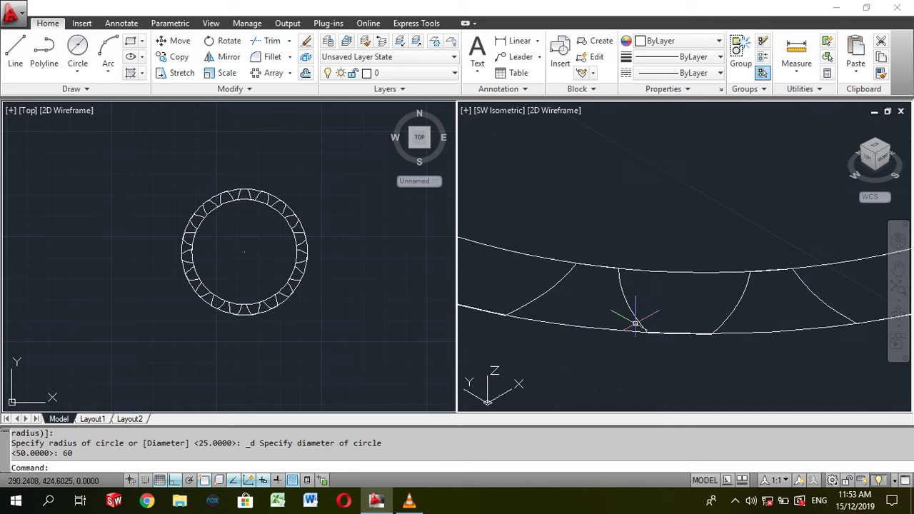
{"action": "left_click", "coordinate": [596, 323]}
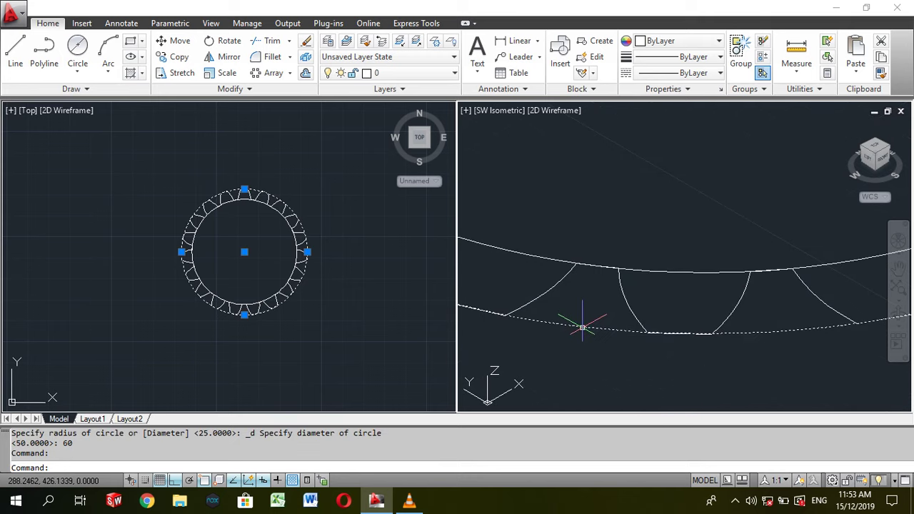
{"action": "scroll", "coordinate": [604, 253], "scroll_direction": "down", "scroll_amount": 5}
{"action": "scroll", "coordinate": [603, 254], "scroll_direction": "down", "scroll_amount": 3}
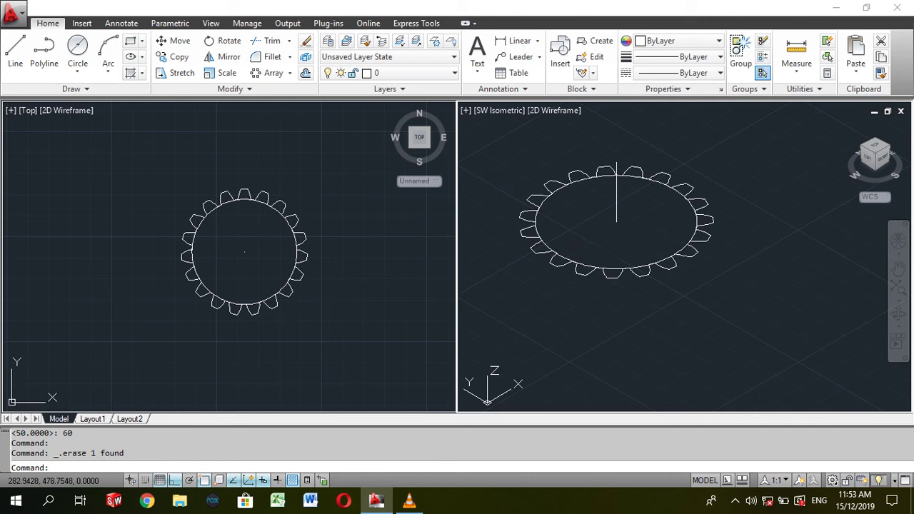
Step: Draw a 62-diameter circle around the gear centre enclosing the teeth
{"action": "left_click", "coordinate": [78, 71]}
{"action": "left_click", "coordinate": [100, 94]}
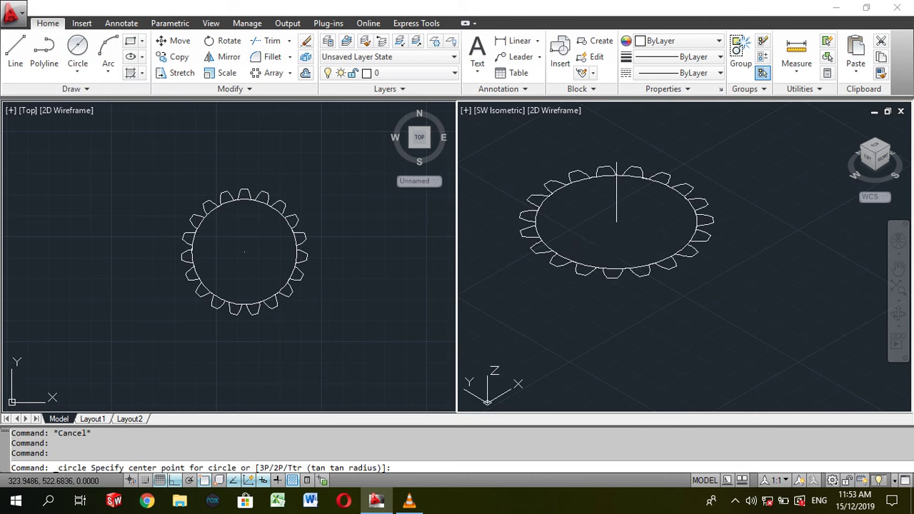
{"action": "left_click", "coordinate": [616, 222]}
{"action": "type", "text": "62"}
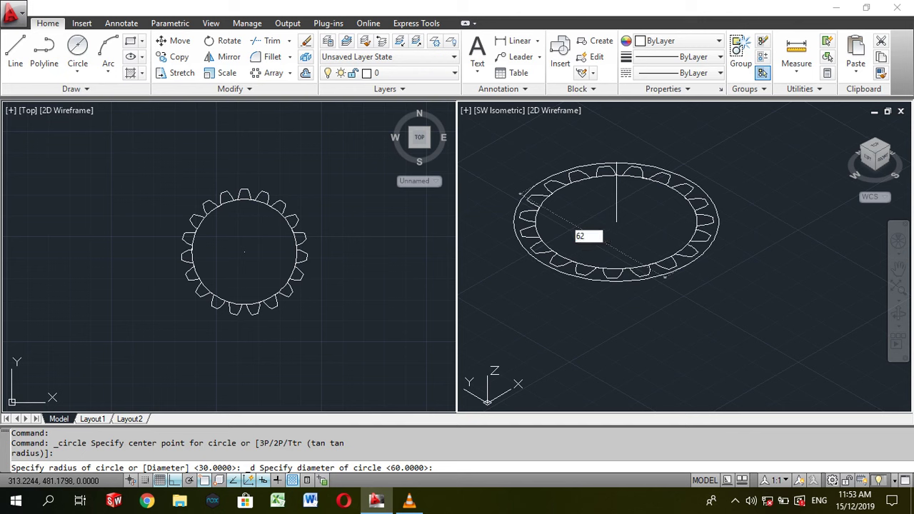
{"action": "key", "text": "Return"}
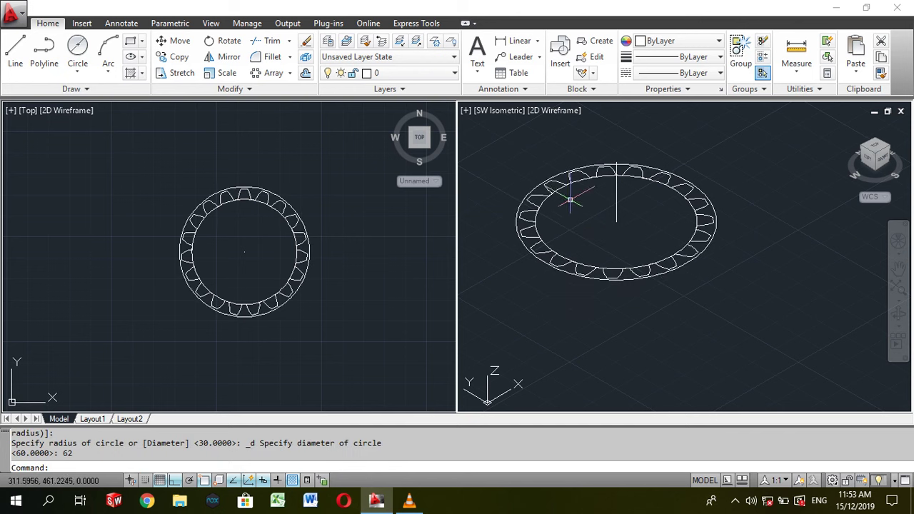
{"action": "scroll", "coordinate": [620, 251], "scroll_direction": "up", "scroll_amount": 3}
{"action": "scroll", "coordinate": [622, 251], "scroll_direction": "up", "scroll_amount": 3}
{"action": "scroll", "coordinate": [654, 251], "scroll_direction": "down", "scroll_amount": 4}
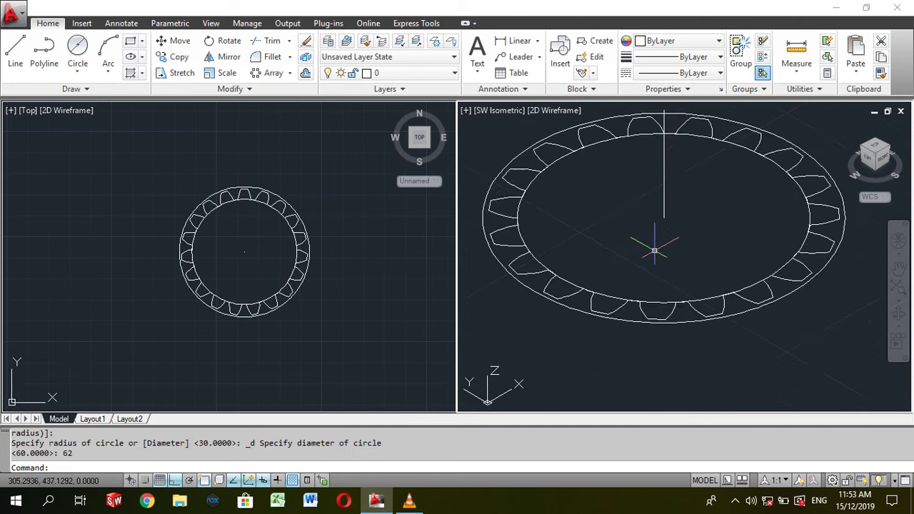
{"action": "middle_click_drag", "start_coordinate": [655, 251], "coordinate": [624, 291]}
{"action": "key", "text": "Escape"}
Step: Draw a 27-diameter circle centred on the vertical line's top endpoint
{"action": "left_click", "coordinate": [77, 72]}
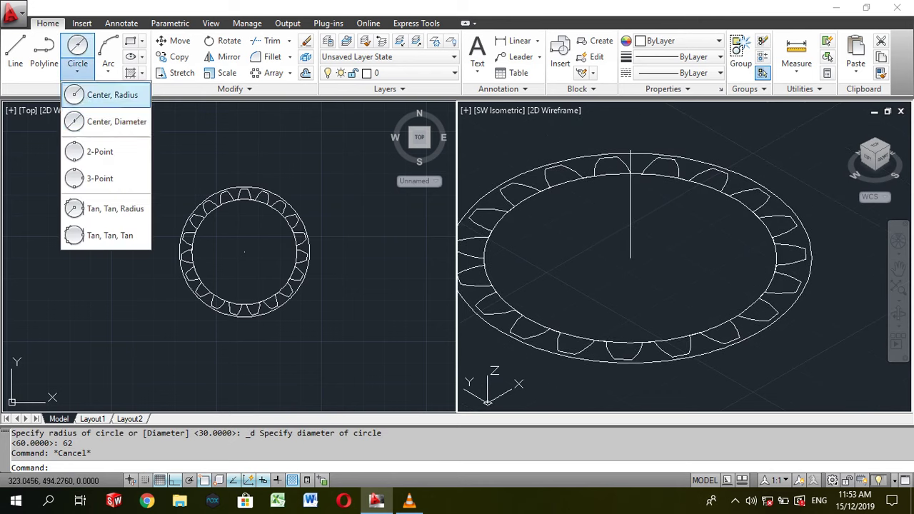
{"action": "left_click", "coordinate": [102, 94]}
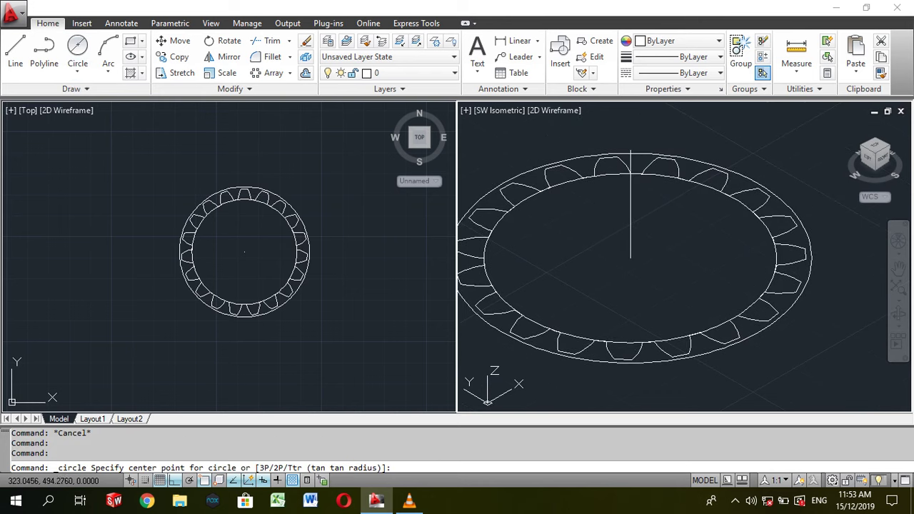
{"action": "left_click", "coordinate": [630, 150]}
{"action": "type", "text": "d"}
{"action": "key", "text": "Return"}
{"action": "type", "text": "2"}
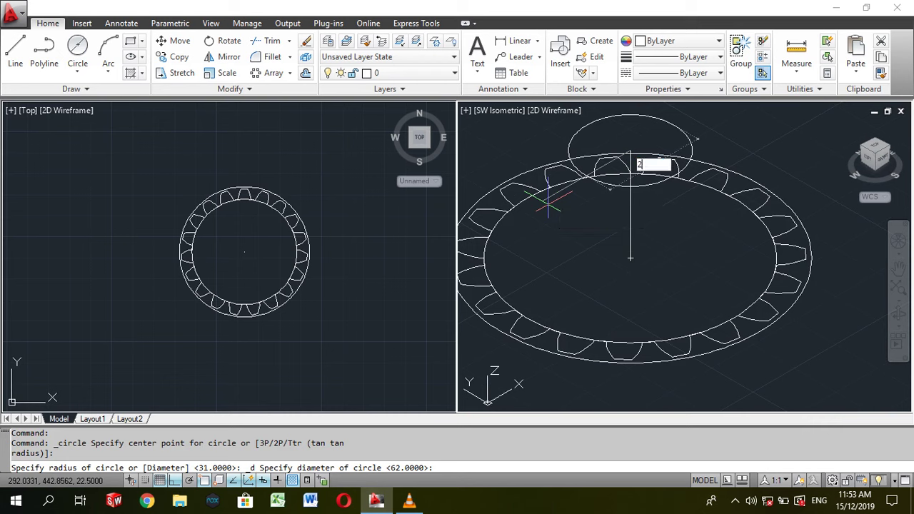
{"action": "key", "text": "Return"}
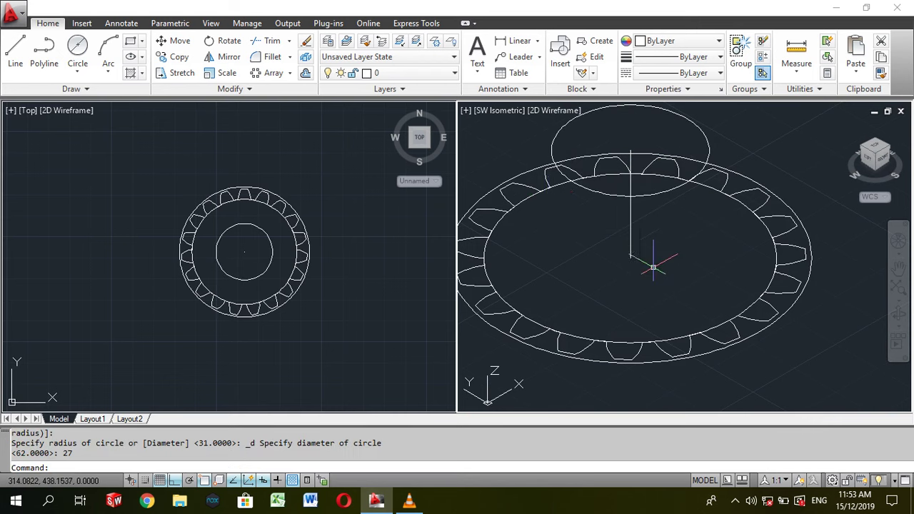
{"action": "key", "text": "Escape"}
Step: Zoom and pan the isometric view to recentre the gear
{"action": "scroll", "coordinate": [653, 267], "scroll_direction": "down", "scroll_amount": 2}
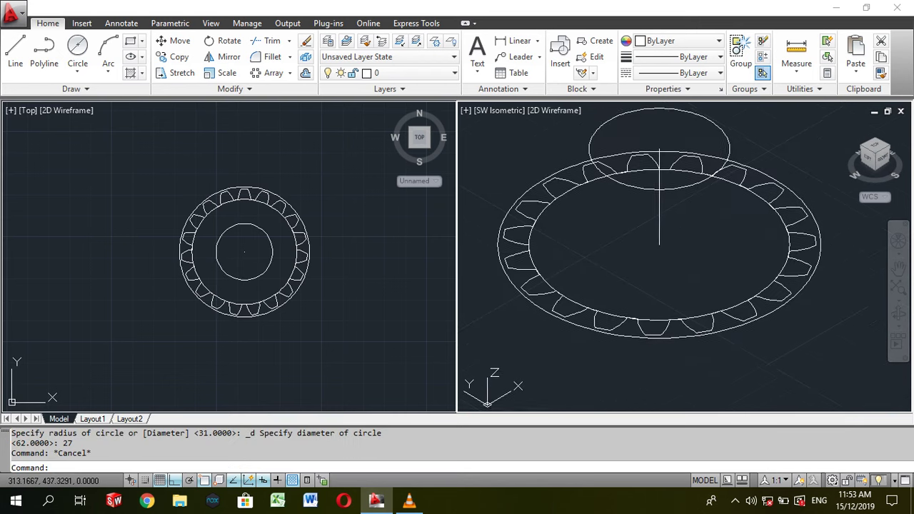
{"action": "middle_click_drag", "start_coordinate": [680, 256], "coordinate": [688, 270]}
{"action": "scroll", "coordinate": [689, 270], "scroll_direction": "up", "scroll_amount": 1}
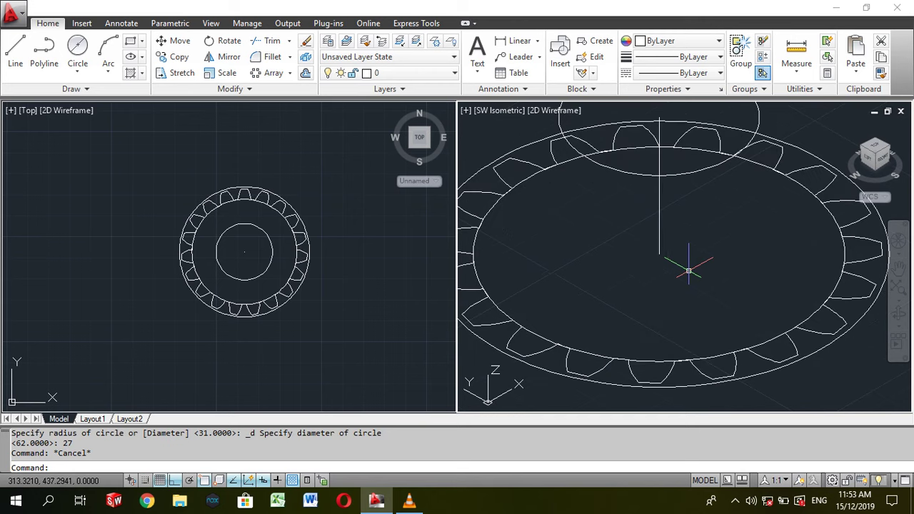
{"action": "scroll", "coordinate": [689, 272], "scroll_direction": "down", "scroll_amount": 4}
{"action": "scroll", "coordinate": [688, 272], "scroll_direction": "up", "scroll_amount": 2}
{"action": "scroll", "coordinate": [689, 272], "scroll_direction": "up", "scroll_amount": 1}
{"action": "key", "text": "Escape"}
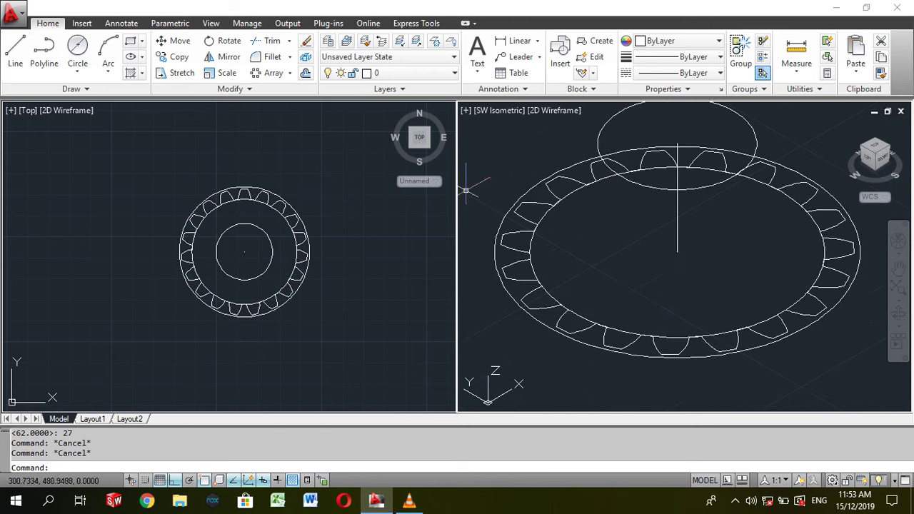
Step: Switch to the 3D Basics workspace and zoom the Top view onto the gear
{"action": "left_click", "coordinate": [833, 479]}
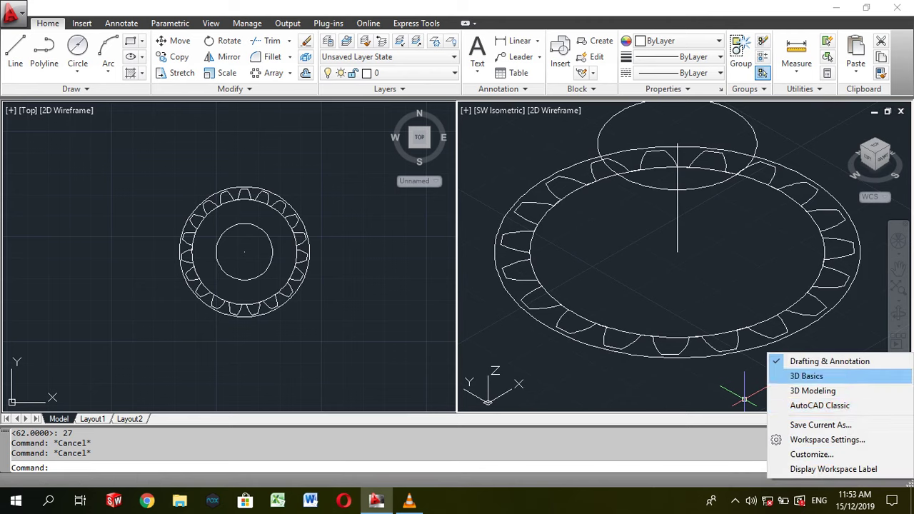
{"action": "left_click", "coordinate": [806, 375]}
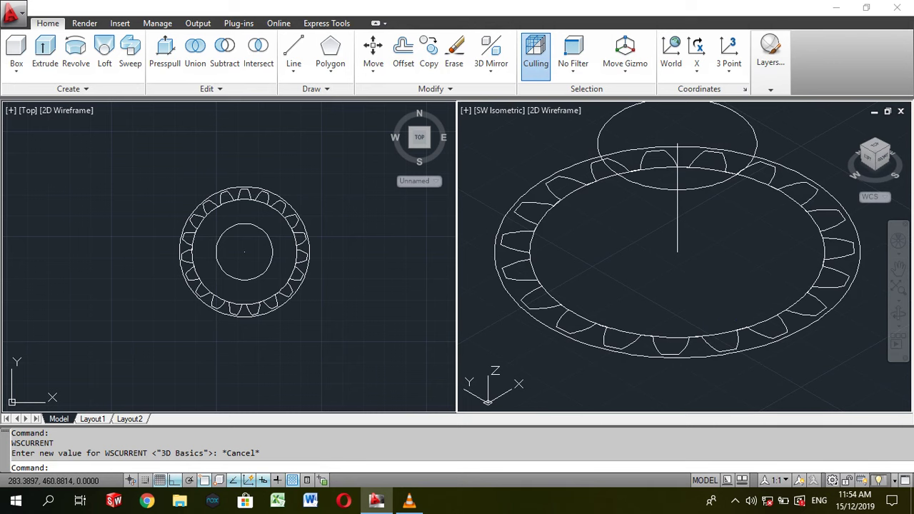
{"action": "left_click", "coordinate": [351, 280]}
{"action": "scroll", "coordinate": [336, 271], "scroll_direction": "up", "scroll_amount": 1}
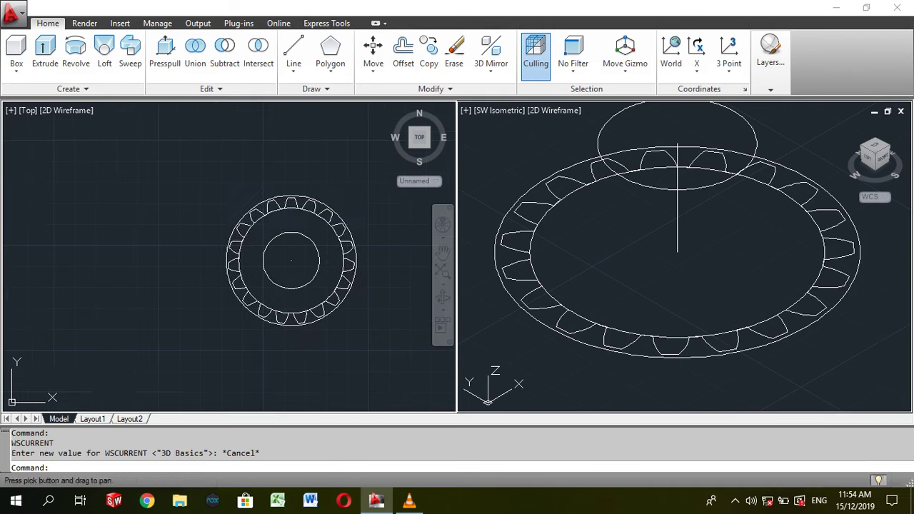
{"action": "scroll", "coordinate": [314, 252], "scroll_direction": "up", "scroll_amount": 1}
{"action": "middle_click_drag", "start_coordinate": [313, 252], "coordinate": [205, 264]}
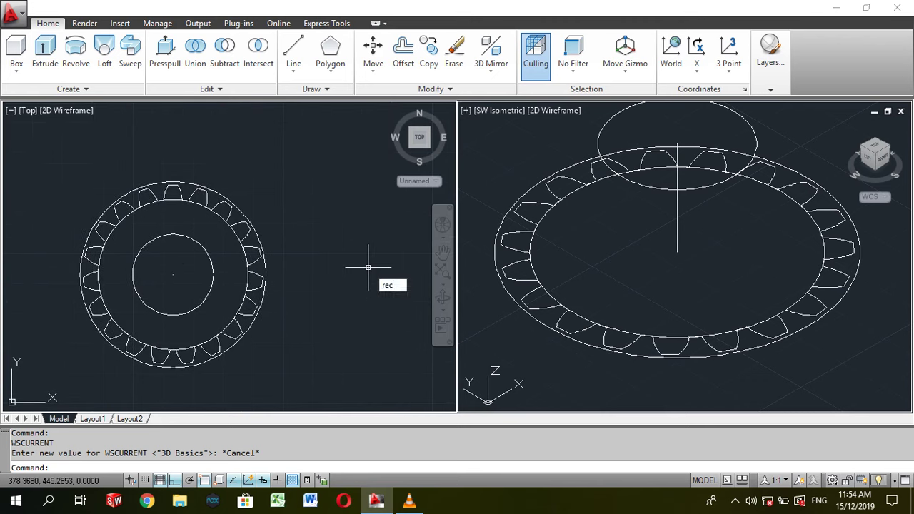
Step: Draw a small 6-unit rectangle beside the gear with REC
{"action": "key", "text": "Return"}
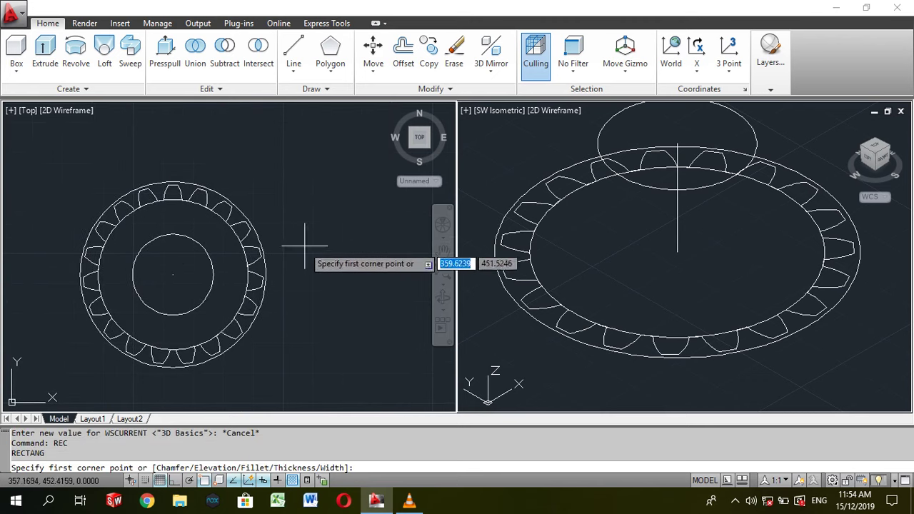
{"action": "left_click", "coordinate": [304, 245]}
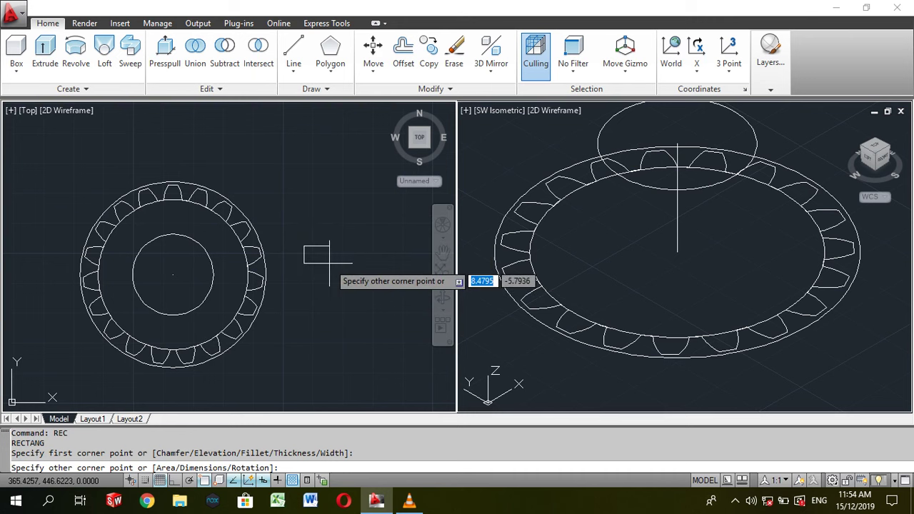
{"action": "type", "text": "6"}
{"action": "key", "text": "Return"}
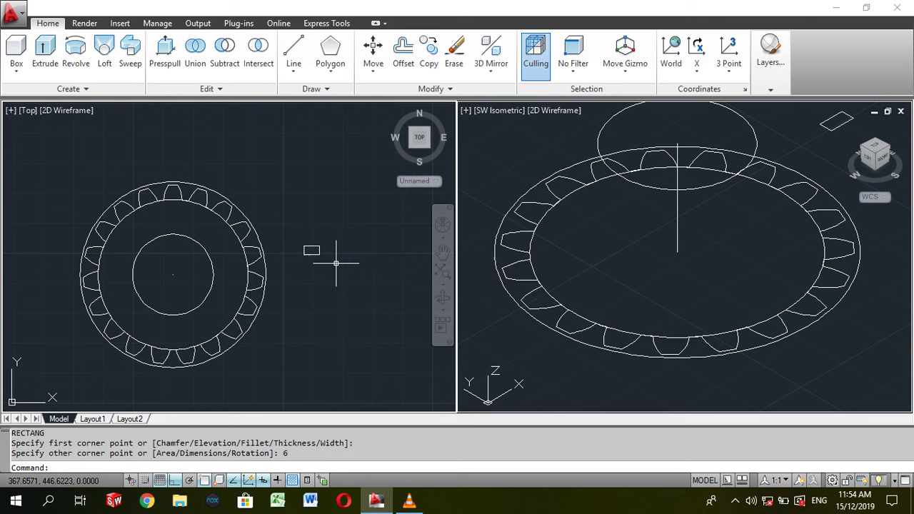
{"action": "key", "text": "Escape"}
{"action": "scroll", "coordinate": [307, 257], "scroll_direction": "up", "scroll_amount": 2}
{"action": "scroll", "coordinate": [307, 257], "scroll_direction": "up", "scroll_amount": 2}
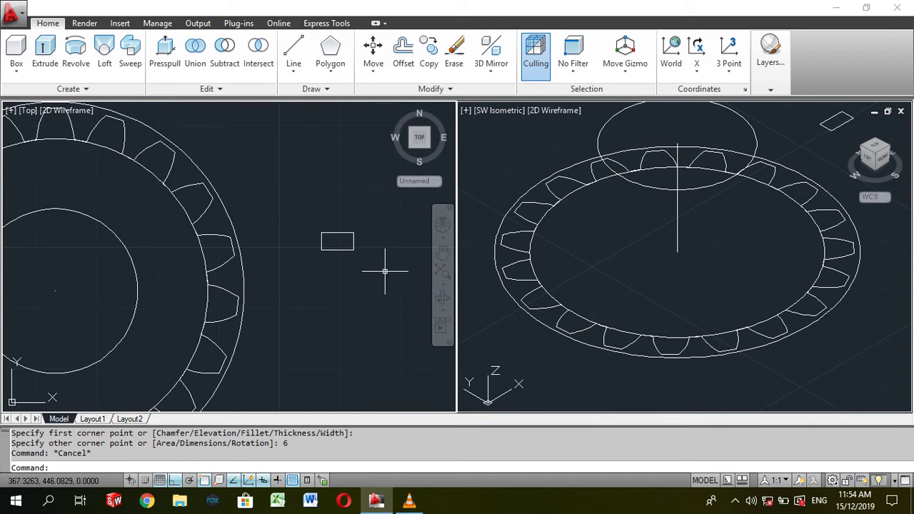
{"action": "type", "text": "n"}
{"action": "key", "text": "Return"}
{"action": "key", "text": "Escape"}
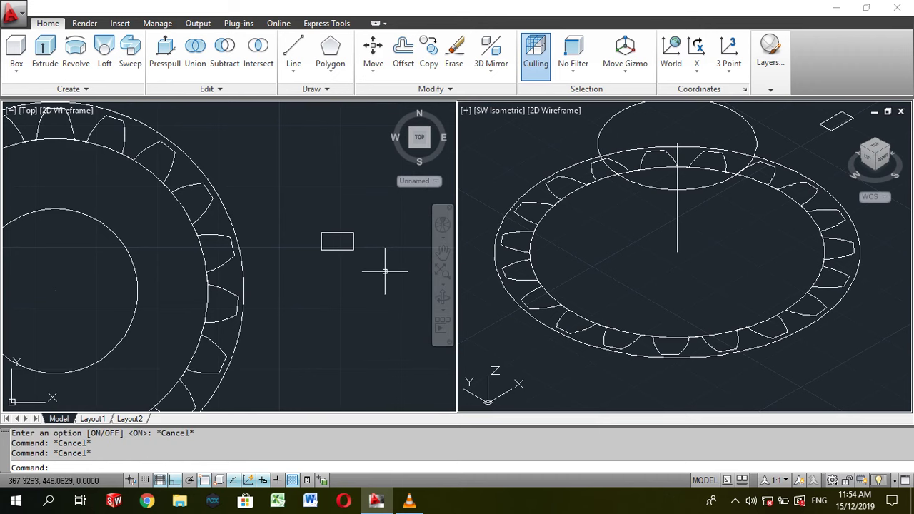
{"action": "type", "text": "m"}
Step: Move the rectangle by its midpoint onto the top edge of the 27-diameter bore circle
{"action": "key", "text": "Return"}
{"action": "left_click", "coordinate": [331, 233]}
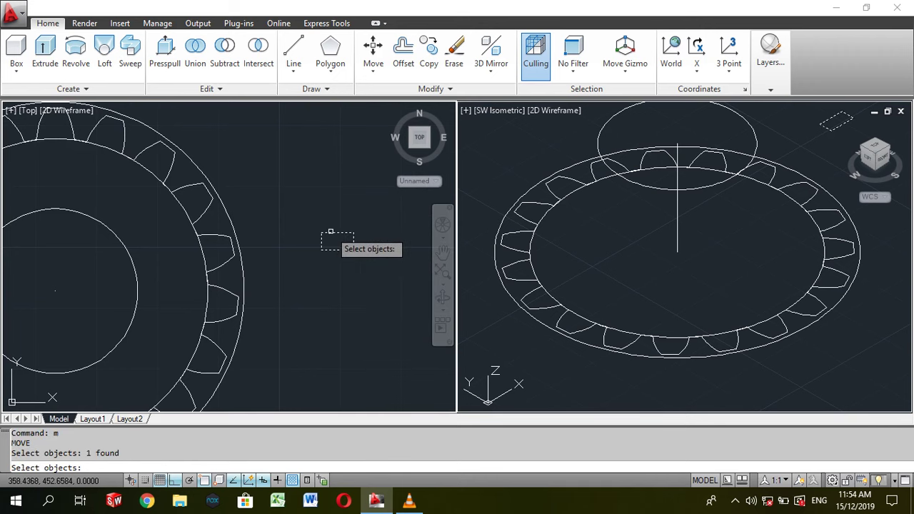
{"action": "key", "text": "Return"}
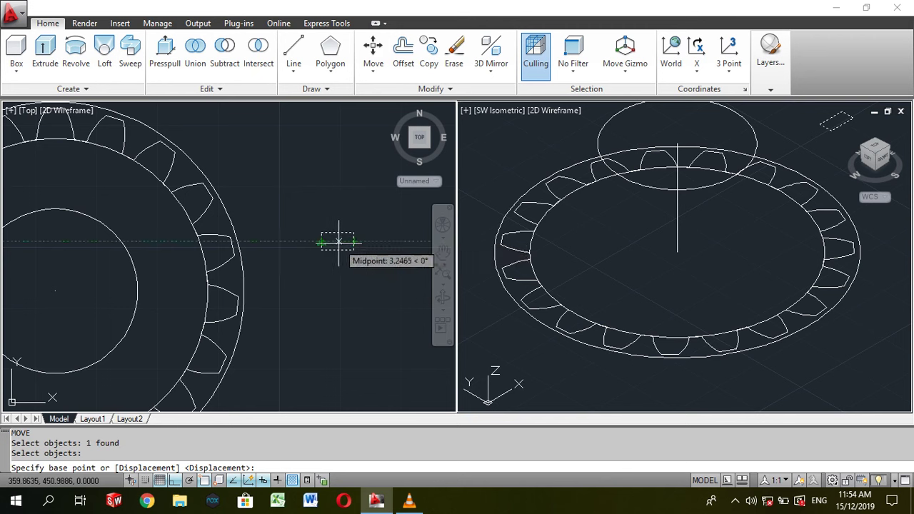
{"action": "left_click", "coordinate": [335, 237]}
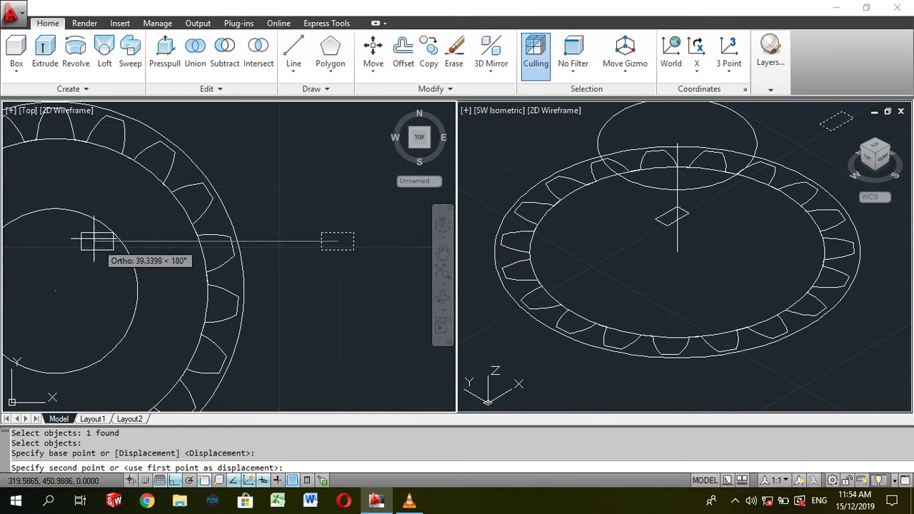
{"action": "left_click", "coordinate": [62, 212]}
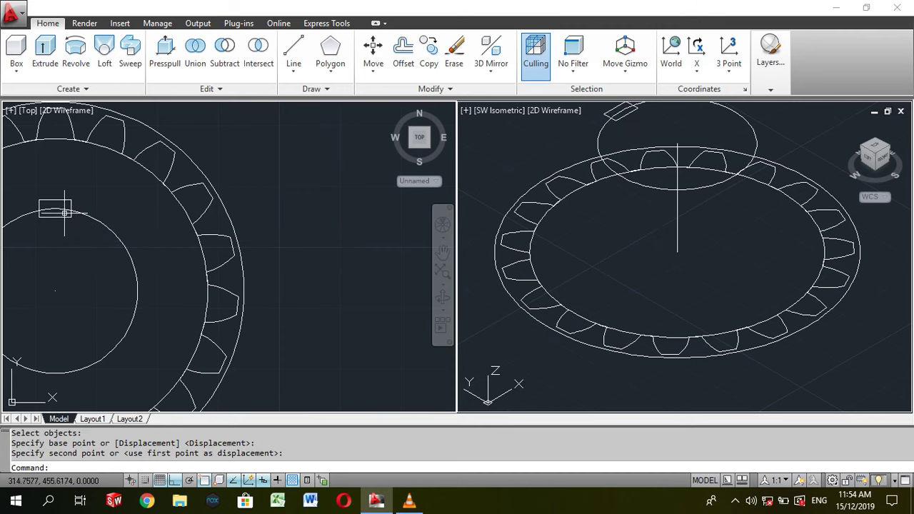
{"action": "middle_click_drag", "start_coordinate": [45, 251], "coordinate": [218, 245]}
{"action": "scroll", "coordinate": [219, 245], "scroll_direction": "up", "scroll_amount": 2}
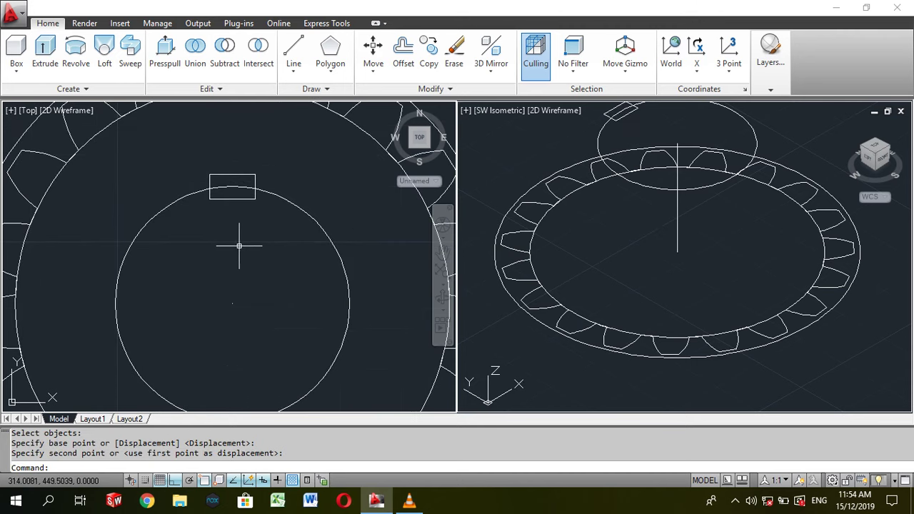
Step: Trim the rectangle's edge inside the bore circle, using all objects as cutting edges
{"action": "key", "text": "Escape"}
{"action": "key", "text": "Return"}
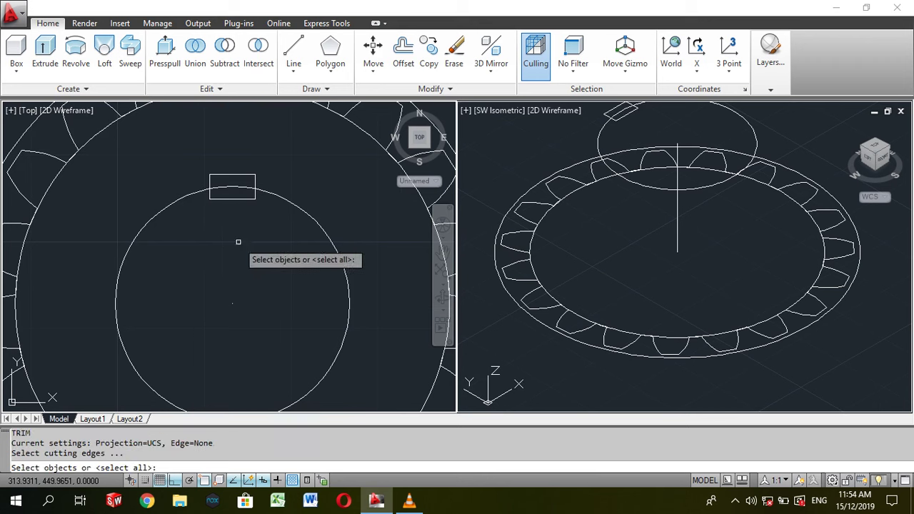
{"action": "key", "text": "Return"}
{"action": "left_click", "coordinate": [230, 200]}
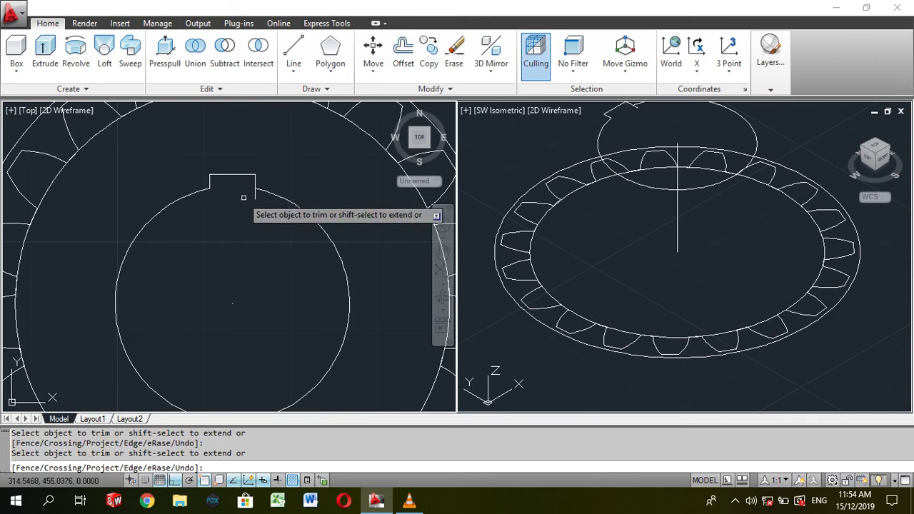
{"action": "key", "text": "Escape"}
Step: Join the bore circle and the keyway notch into one polyline
{"action": "scroll", "coordinate": [248, 255], "scroll_direction": "down", "scroll_amount": 2}
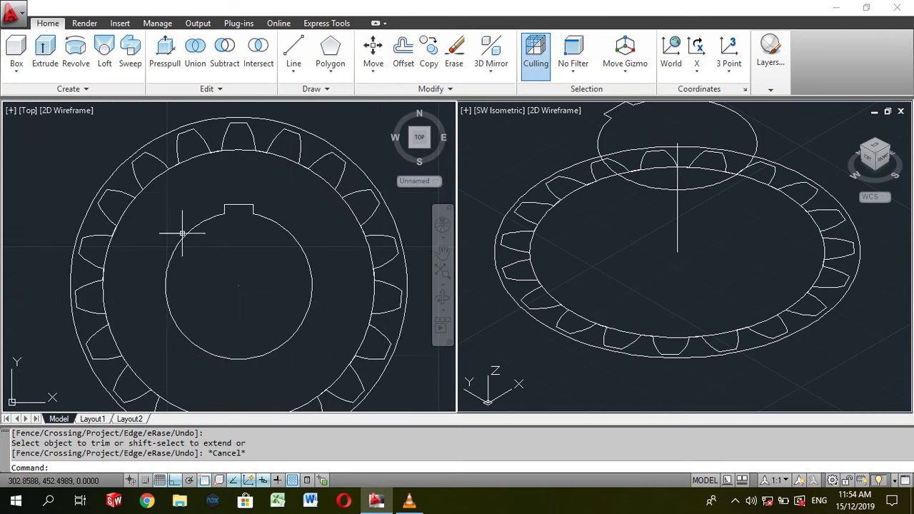
{"action": "left_click", "coordinate": [203, 221]}
{"action": "left_click", "coordinate": [232, 212]}
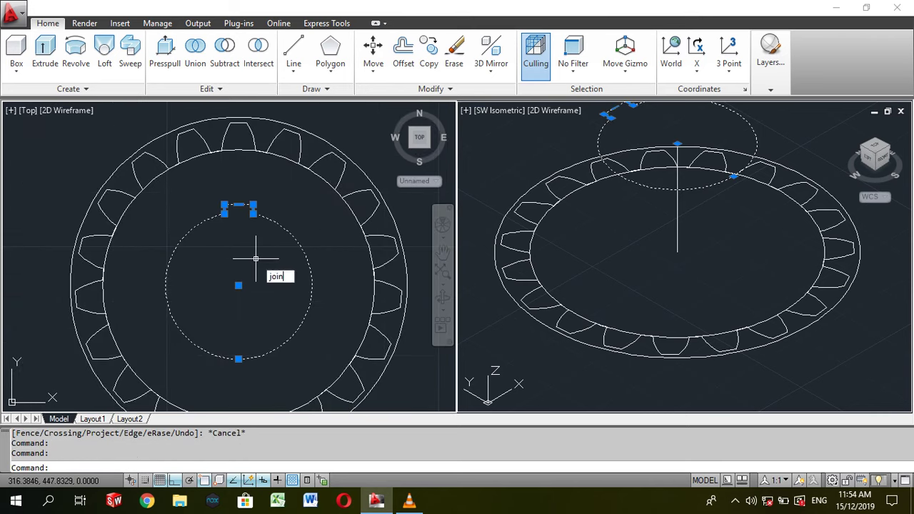
{"action": "key", "text": "Return"}
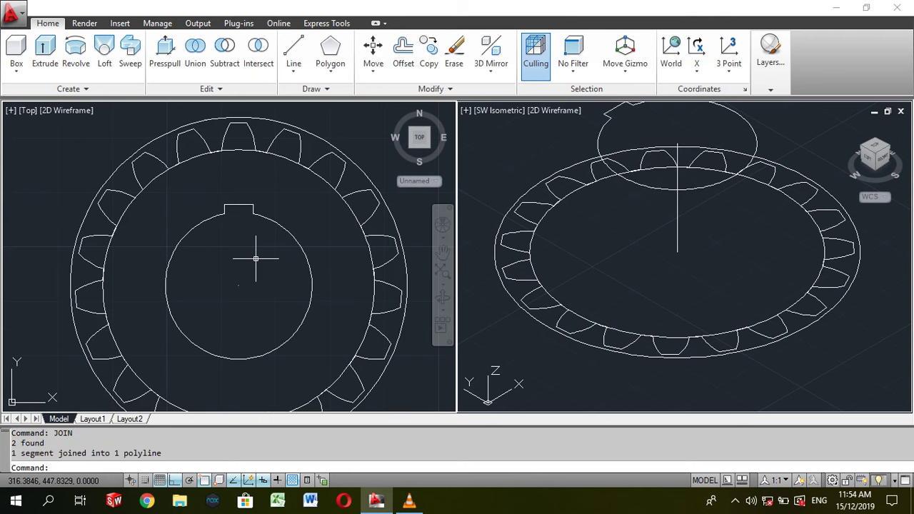
{"action": "scroll", "coordinate": [450, 284], "scroll_direction": "down", "scroll_amount": 2}
Step: Start a sweep and select the toothed gear profile
{"action": "key", "text": "Escape"}
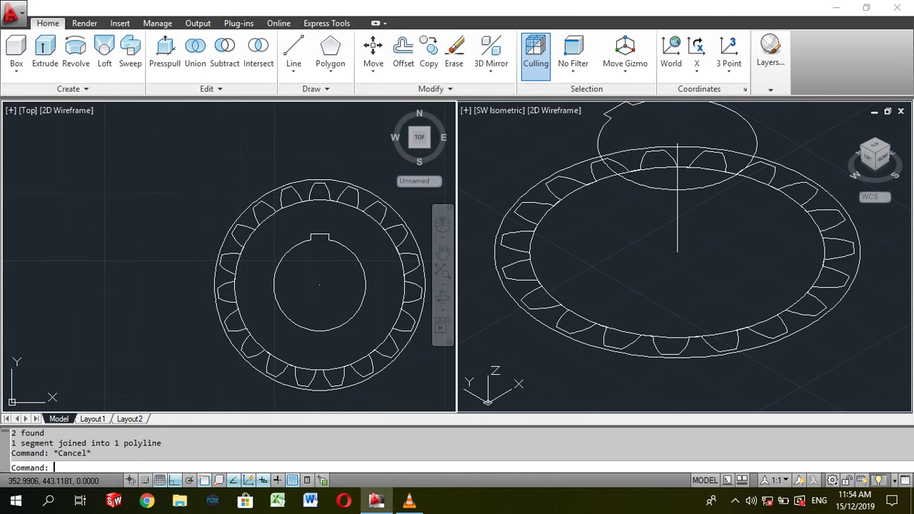
{"action": "scroll", "coordinate": [612, 285], "scroll_direction": "down", "scroll_amount": 5}
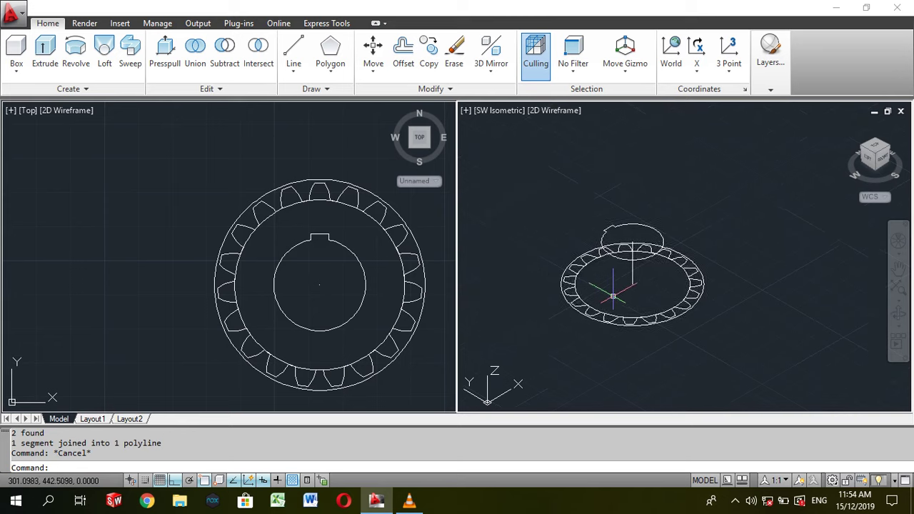
{"action": "scroll", "coordinate": [612, 295], "scroll_direction": "up", "scroll_amount": 3}
{"action": "left_click", "coordinate": [130, 48]}
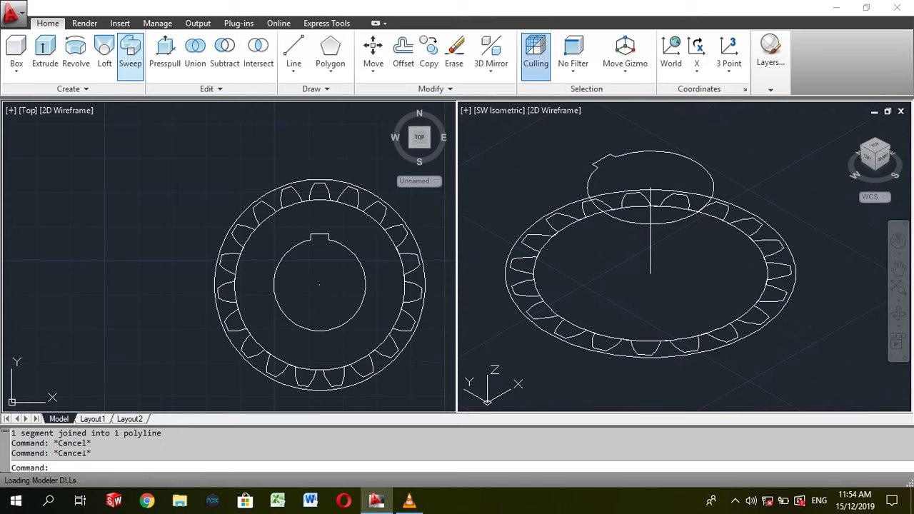
{"action": "key", "text": "Escape"}
{"action": "left_click", "coordinate": [130, 48]}
{"action": "left_click", "coordinate": [556, 328]}
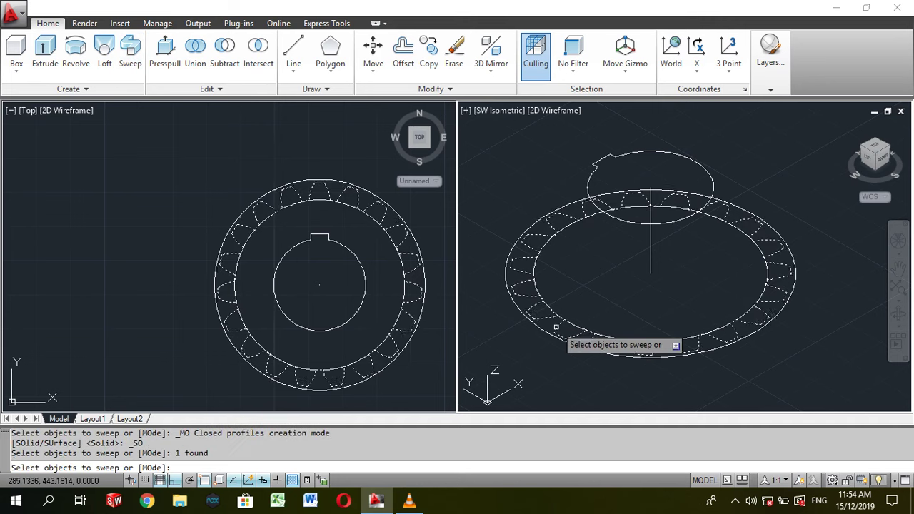
{"action": "key", "text": "Return"}
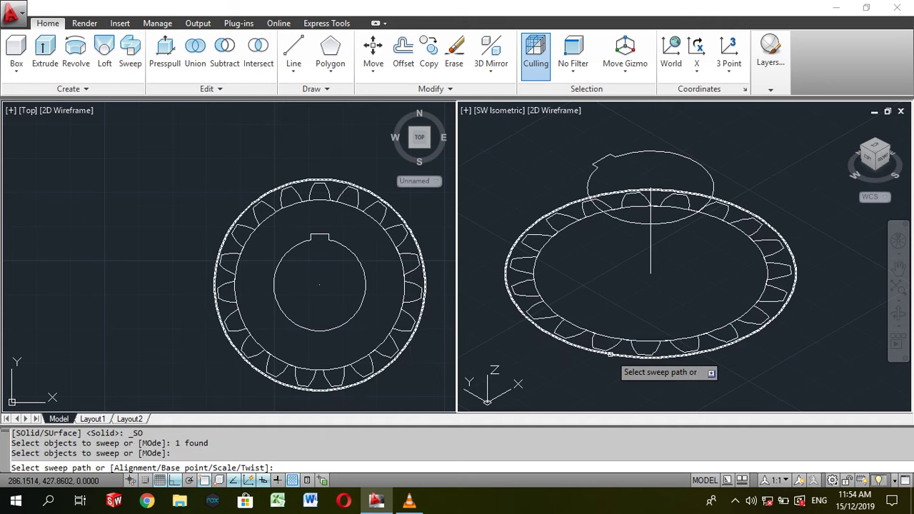
{"action": "type", "text": "a"}
Step: Sweep the profile up the vertical line with Alignment No and scale 0.80
{"action": "key", "text": "Return"}
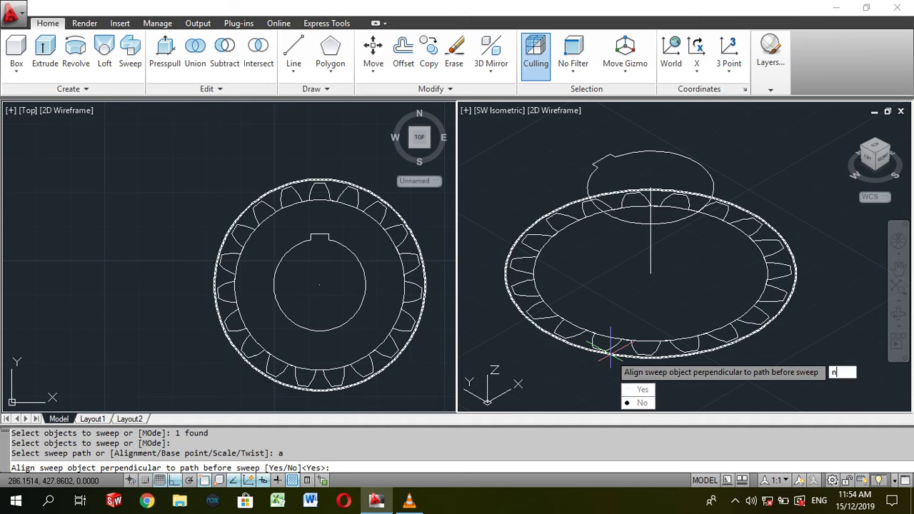
{"action": "key", "text": "Return"}
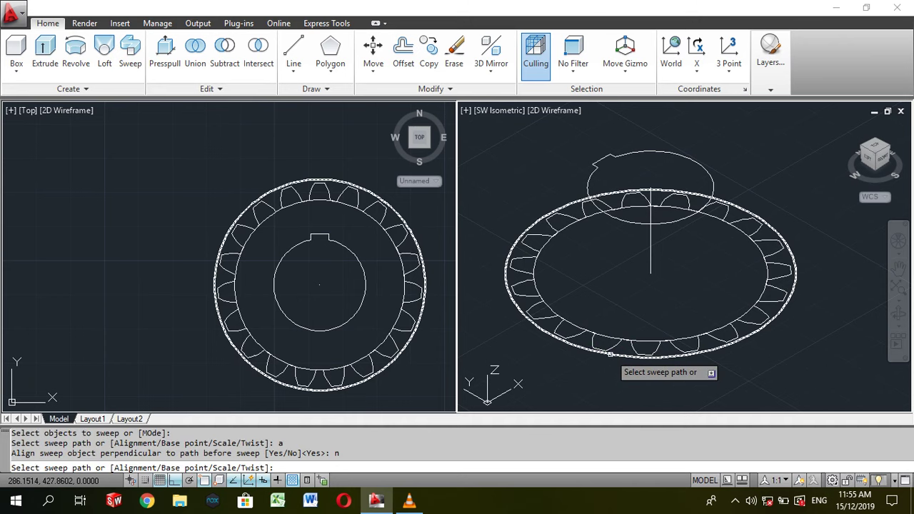
{"action": "type", "text": "s"}
{"action": "key", "text": "Return"}
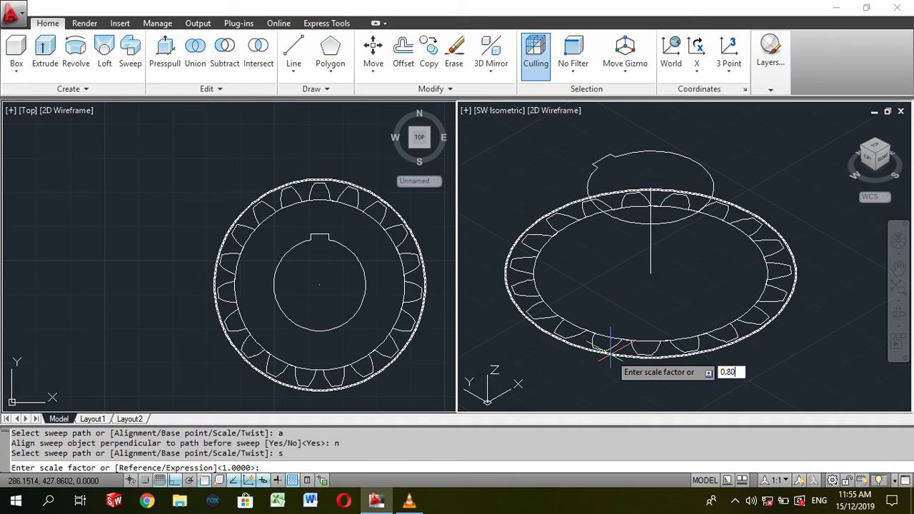
{"action": "key", "text": "Return"}
{"action": "left_click", "coordinate": [650, 258]}
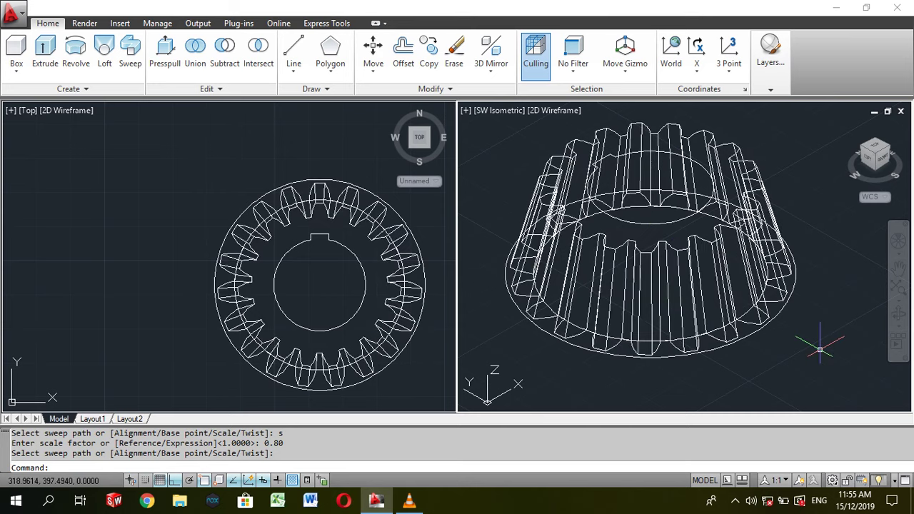
{"action": "key", "text": "Escape"}
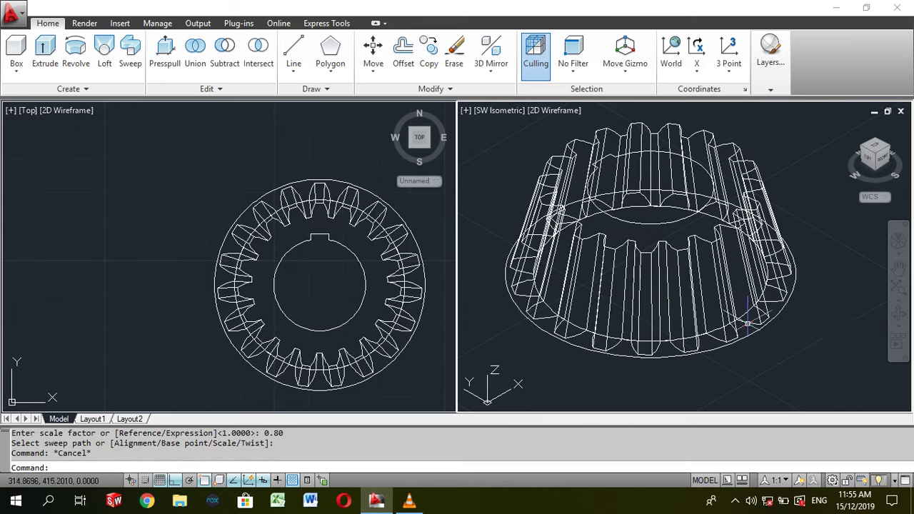
Step: Recentre the isometric view and window-select the whole gear
{"action": "key", "text": "Escape"}
{"action": "scroll", "coordinate": [784, 342], "scroll_direction": "down", "scroll_amount": 3}
{"action": "scroll", "coordinate": [782, 346], "scroll_direction": "down", "scroll_amount": 1}
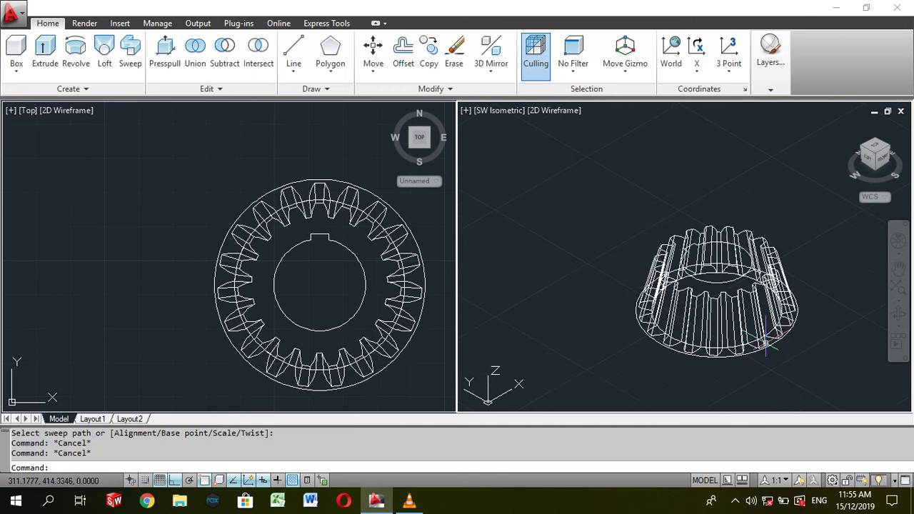
{"action": "middle_click_drag", "start_coordinate": [766, 342], "coordinate": [708, 329]}
{"action": "left_click", "coordinate": [567, 203]}
{"action": "left_click", "coordinate": [783, 360]}
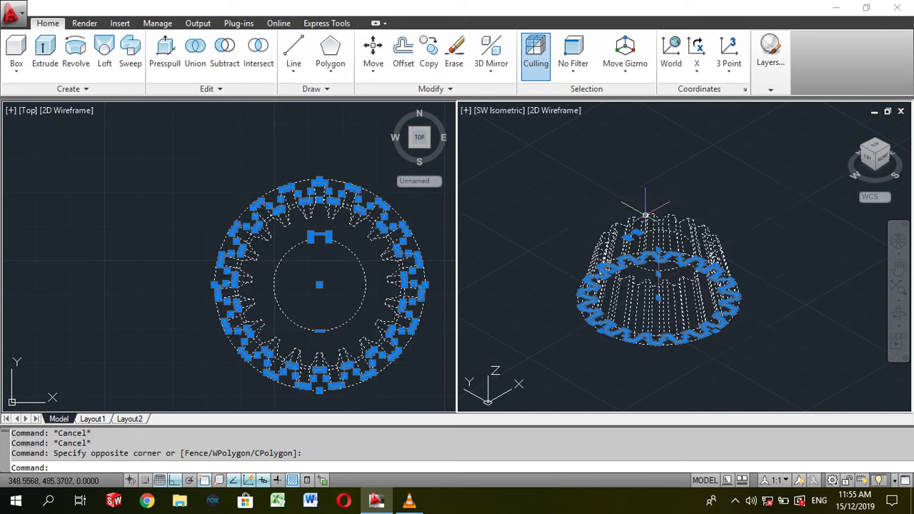
Step: Show the isometric view in the Realistic visual style
{"action": "left_click", "coordinate": [555, 110]}
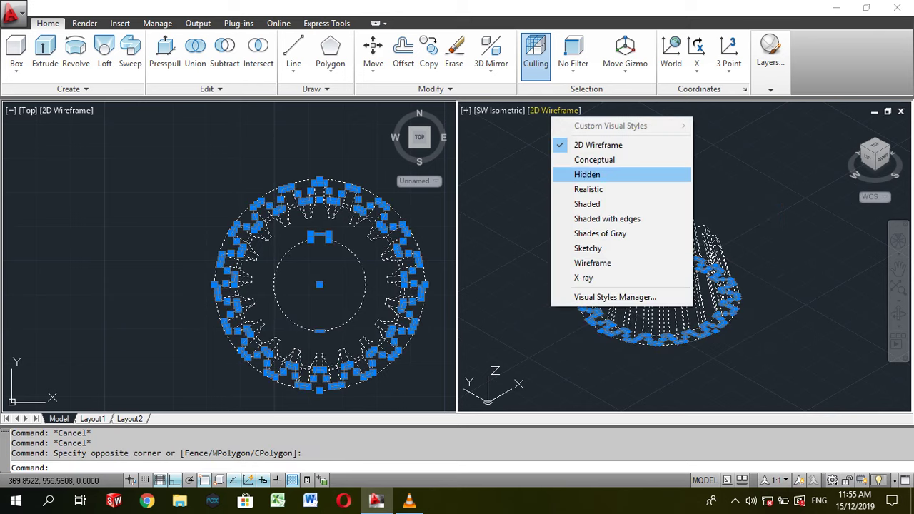
{"action": "left_click", "coordinate": [589, 189]}
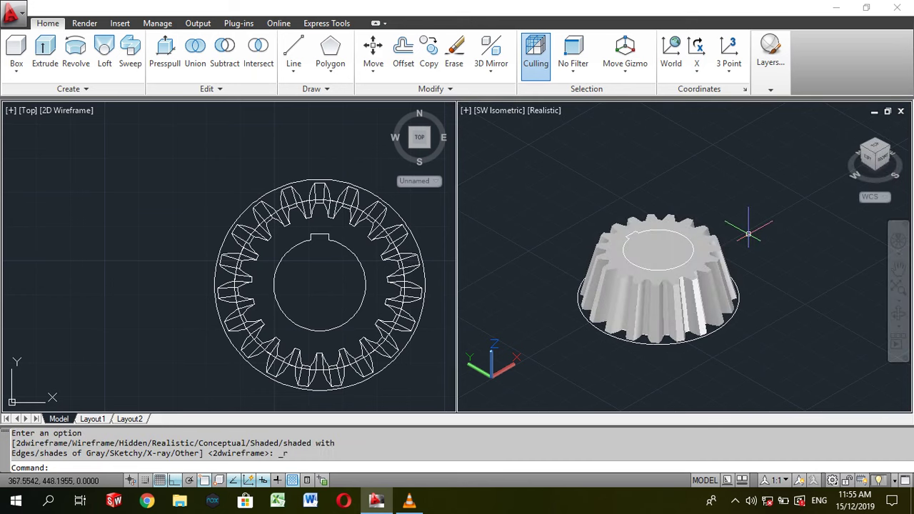
{"action": "key", "text": "Escape"}
{"action": "scroll", "coordinate": [742, 321], "scroll_direction": "up", "scroll_amount": 2}
{"action": "scroll", "coordinate": [699, 311], "scroll_direction": "up", "scroll_amount": 3}
{"action": "scroll", "coordinate": [676, 303], "scroll_direction": "down", "scroll_amount": 3}
{"action": "mouse_move", "coordinate": [677, 303]}
{"action": "middle_mouse_down"}
{"action": "mouse_move", "coordinate": [807, 309]}
{"action": "mouse_move", "coordinate": [808, 236]}
{"action": "mouse_move", "coordinate": [807, 335]}
{"action": "mouse_move", "coordinate": [807, 221]}
{"action": "mouse_move", "coordinate": [808, 289]}
{"action": "middle_mouse_up"}
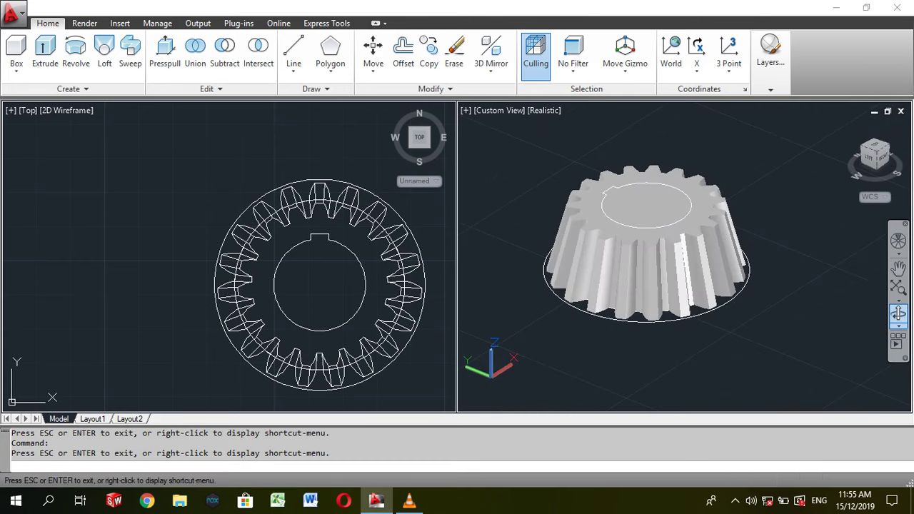
Step: Set the 3D view's visual style to 2D Wireframe
{"action": "key", "text": "Escape"}
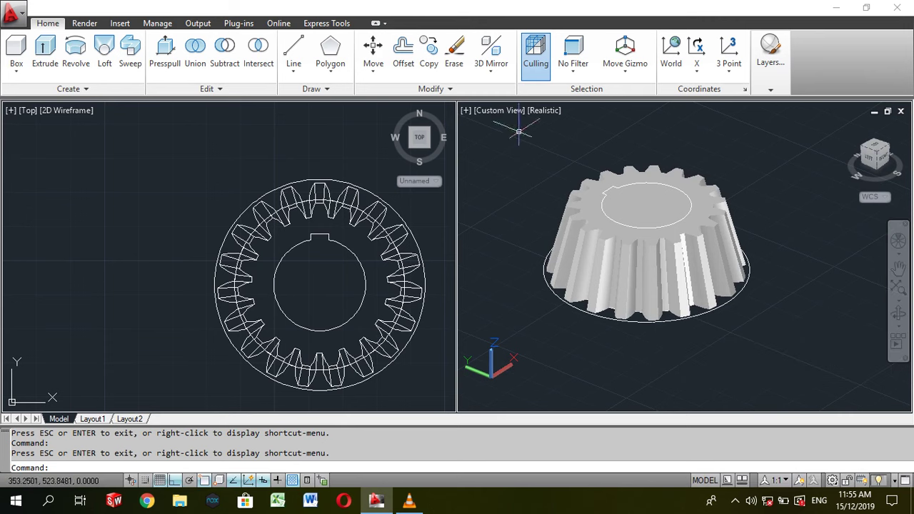
{"action": "left_click", "coordinate": [545, 110]}
{"action": "left_click", "coordinate": [580, 146]}
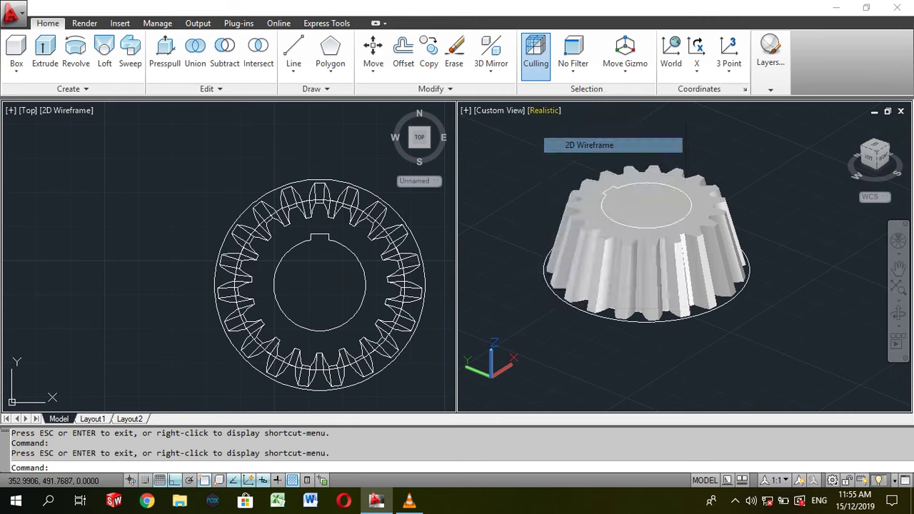
{"action": "key", "text": "Escape"}
{"action": "middle_click_drag", "start_coordinate": [709, 318], "coordinate": [725, 322]}
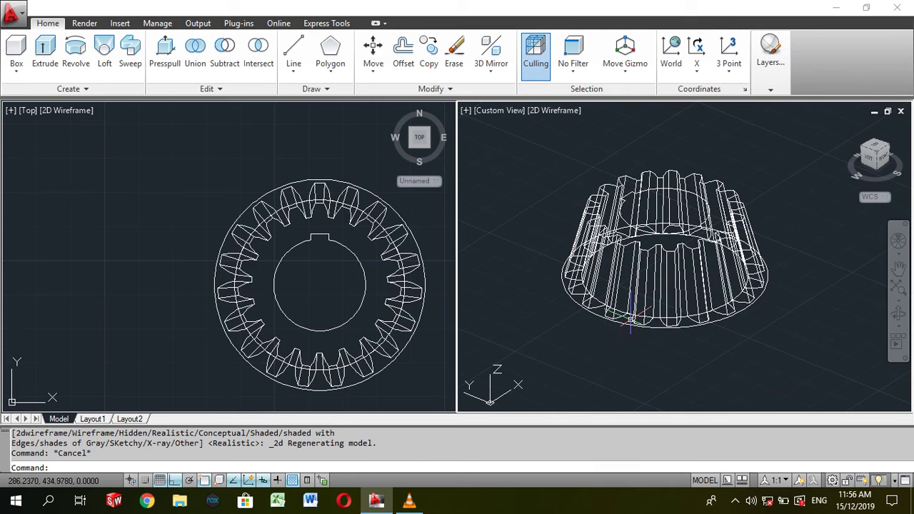
{"action": "middle_click_drag", "start_coordinate": [582, 347], "coordinate": [541, 348]}
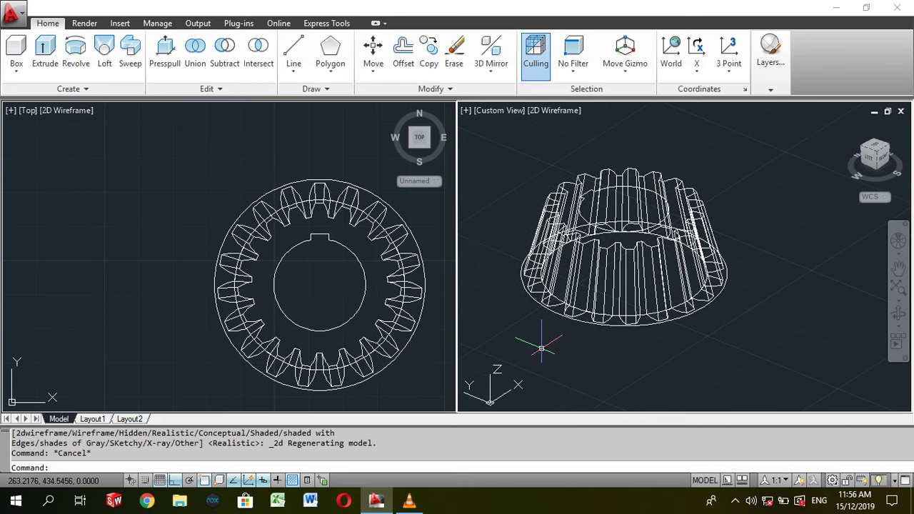
Step: Switch to the Drafting & Annotation workspace
{"action": "key", "text": "Escape"}
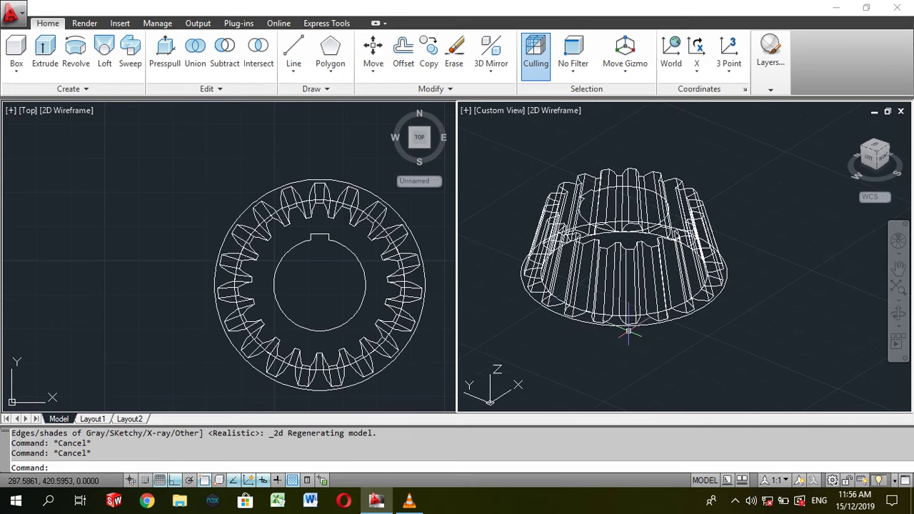
{"action": "key", "text": "Escape"}
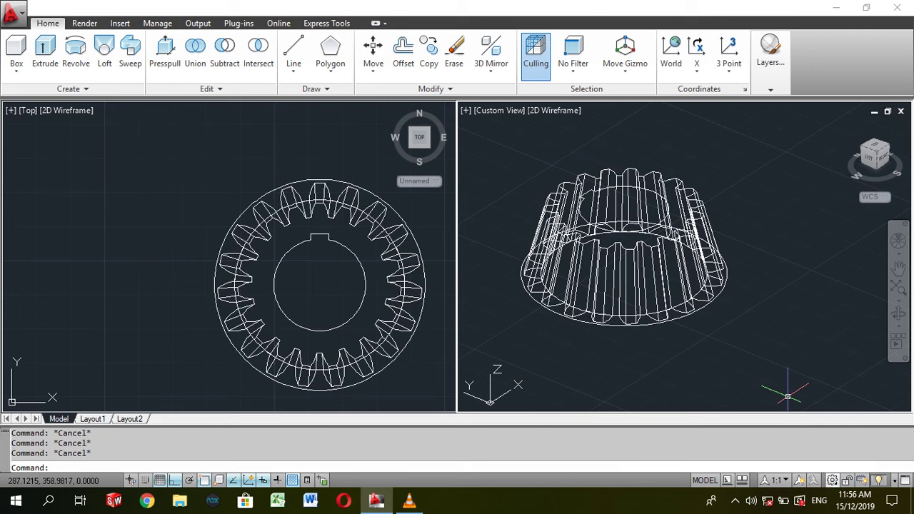
{"action": "left_click", "coordinate": [832, 480]}
{"action": "left_click", "coordinate": [807, 359]}
{"action": "key", "text": "Escape"}
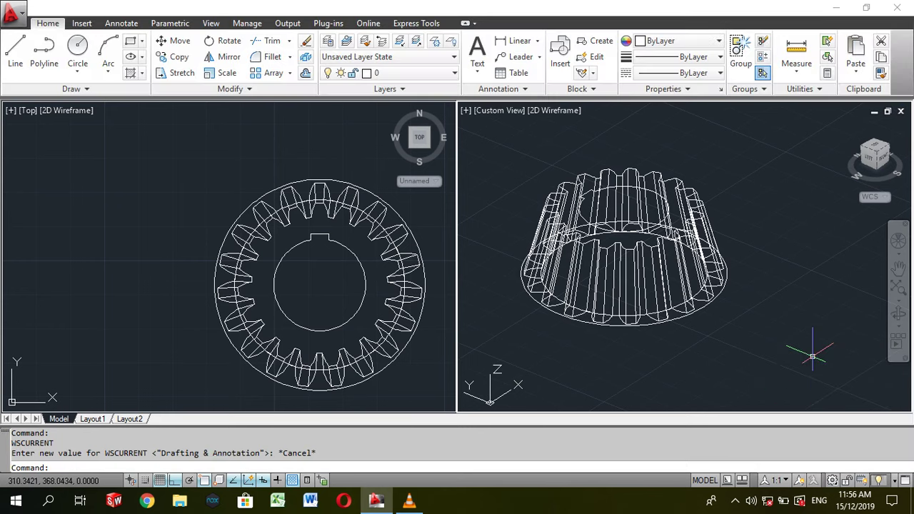
Step: Zoom in on the gear, select all objects, then clear the selection
{"action": "key", "text": "Escape"}
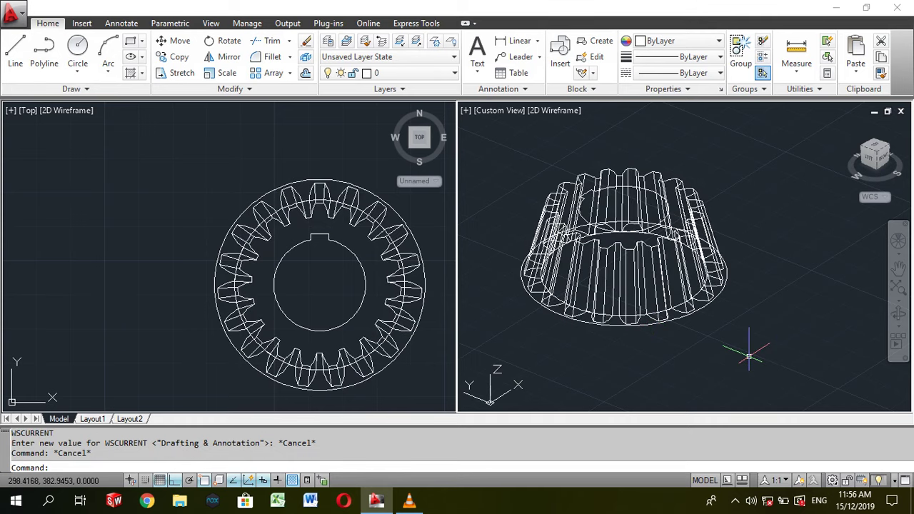
{"action": "scroll", "coordinate": [728, 328], "scroll_direction": "up", "scroll_amount": 2}
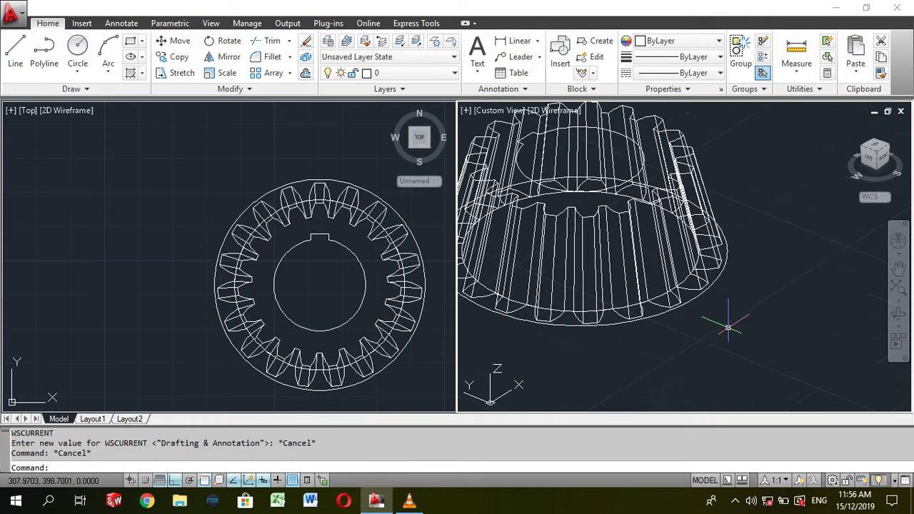
{"action": "middle_click_drag", "start_coordinate": [741, 332], "coordinate": [789, 326]}
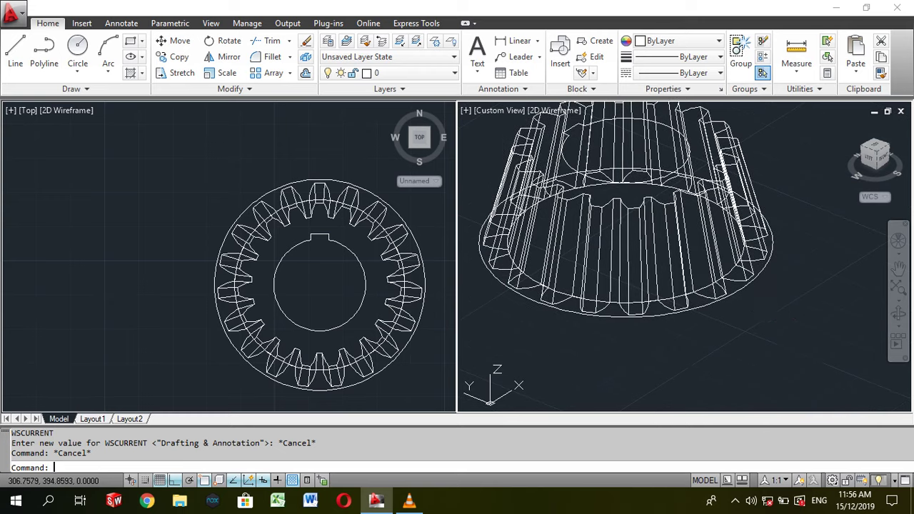
{"action": "key", "text": "Escape"}
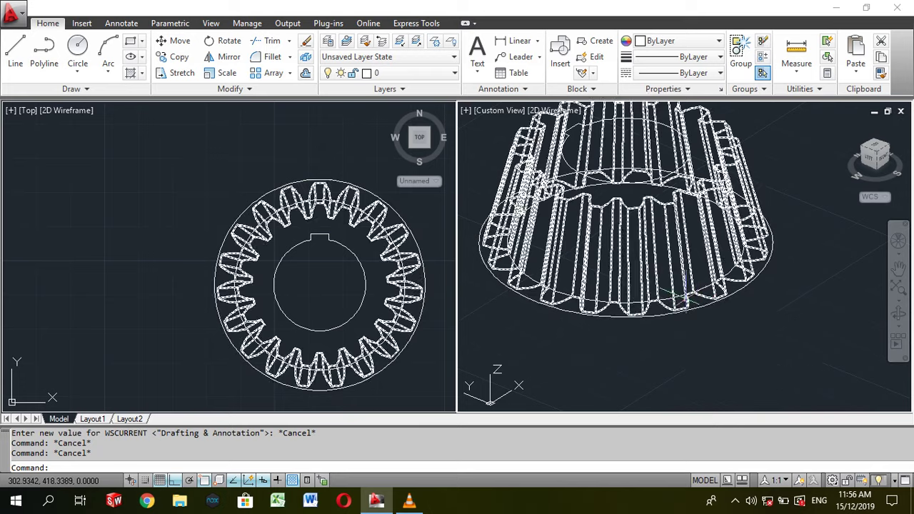
{"action": "scroll", "coordinate": [696, 307], "scroll_direction": "up", "scroll_amount": 5}
{"action": "key", "text": "ctrl+a"}
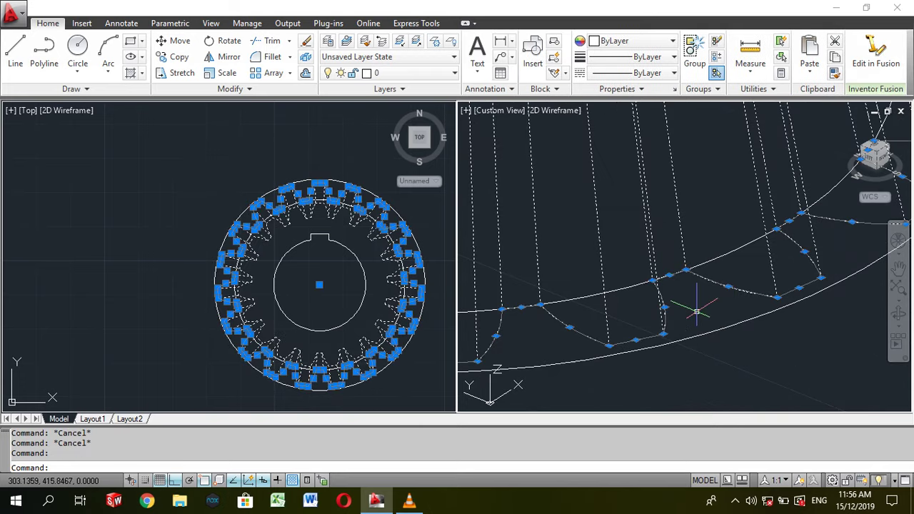
{"action": "key", "text": "Escape"}
Step: Inspect the circle through the gear teeth, then start a new circle
{"action": "left_click", "coordinate": [619, 288]}
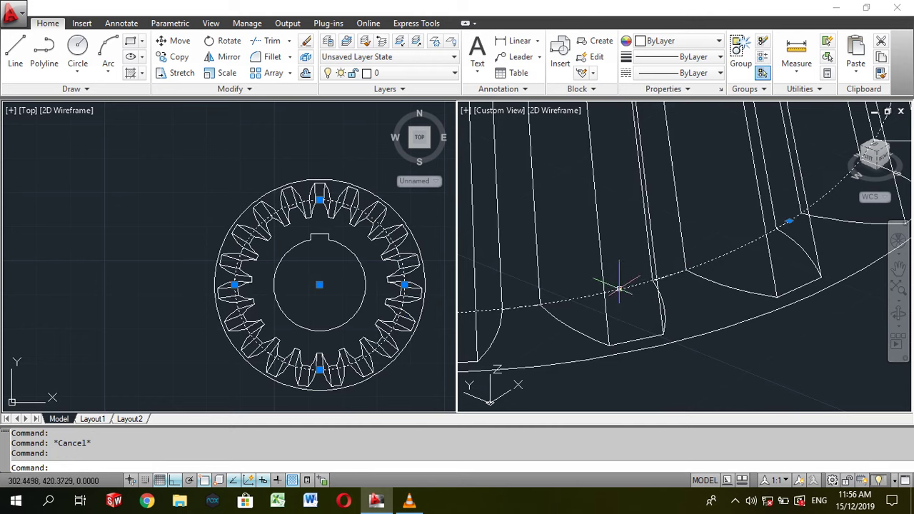
{"action": "scroll", "coordinate": [619, 288], "scroll_direction": "down", "scroll_amount": 3}
{"action": "scroll", "coordinate": [636, 314], "scroll_direction": "down", "scroll_amount": 2}
{"action": "scroll", "coordinate": [657, 335], "scroll_direction": "down", "scroll_amount": 2}
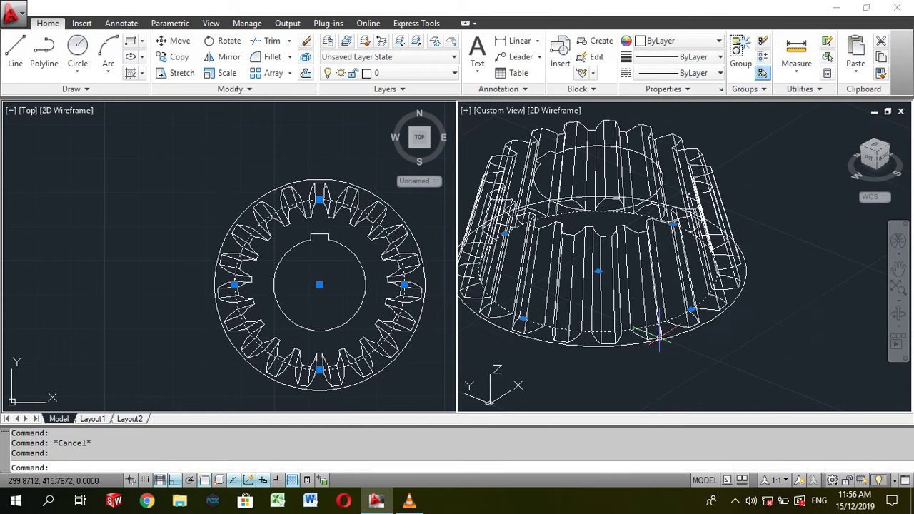
{"action": "middle_click_drag", "start_coordinate": [657, 335], "coordinate": [693, 331]}
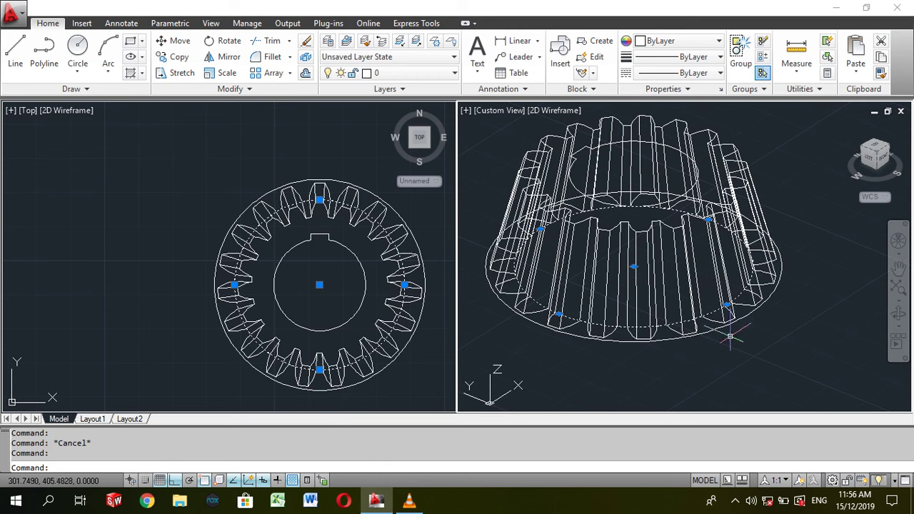
{"action": "key", "text": "Escape"}
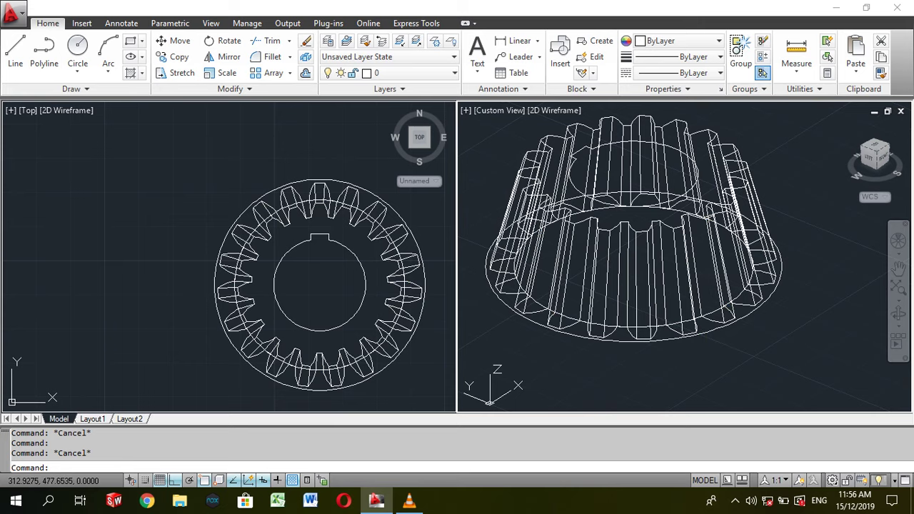
{"action": "left_click", "coordinate": [77, 71]}
{"action": "left_click", "coordinate": [107, 96]}
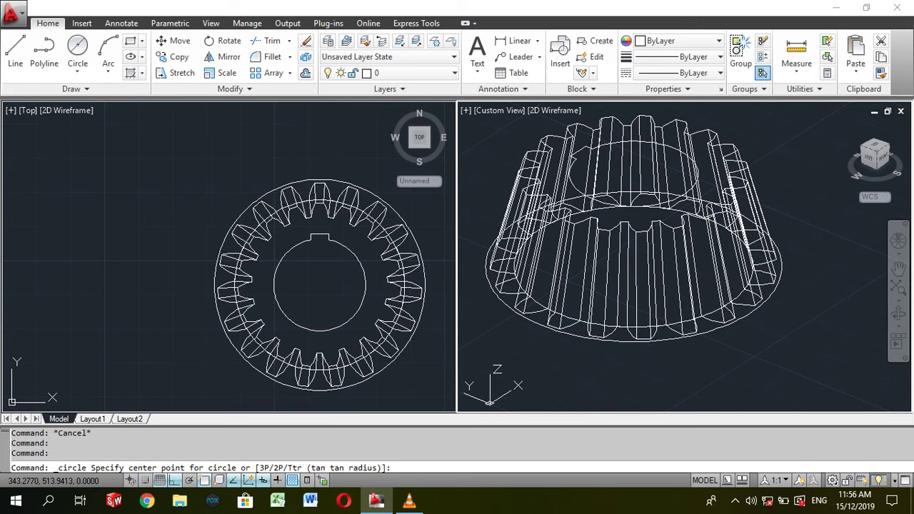
Step: Start a centre-diameter circle inside the gear, then cancel it
{"action": "left_click", "coordinate": [78, 72]}
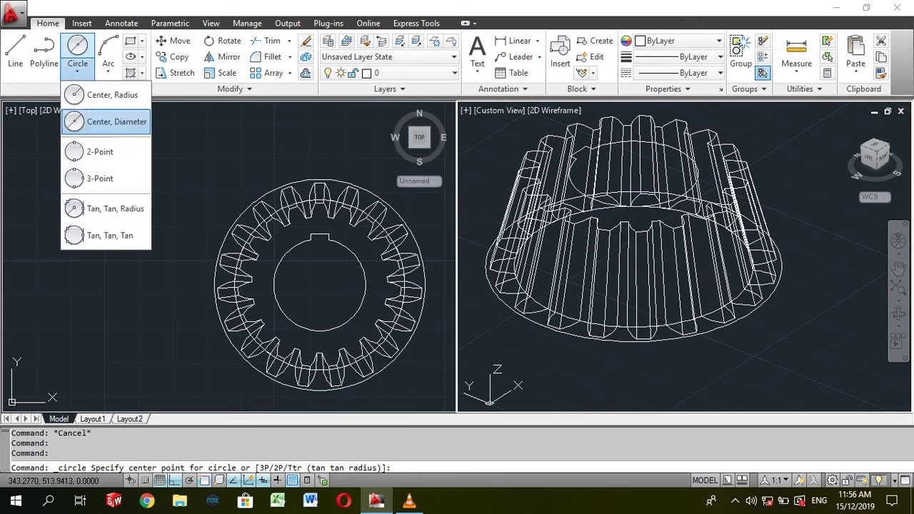
{"action": "left_click", "coordinate": [116, 121]}
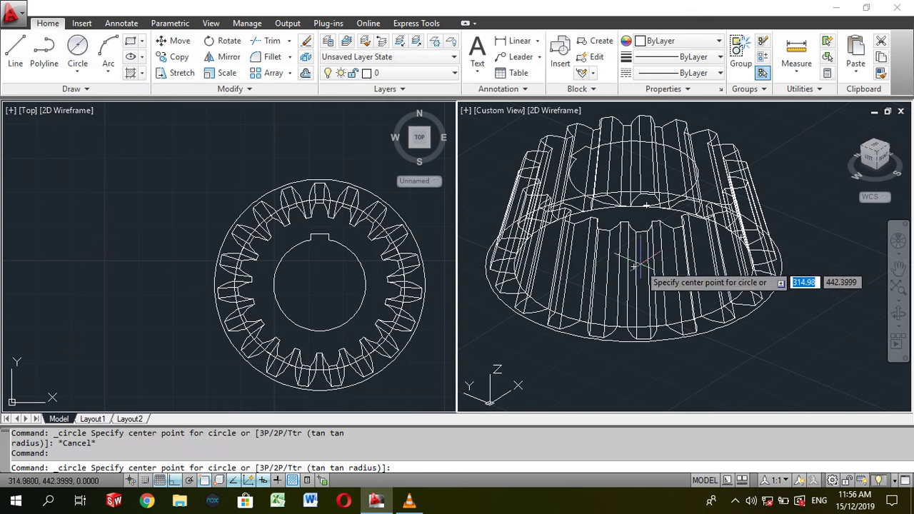
{"action": "left_click", "coordinate": [633, 266]}
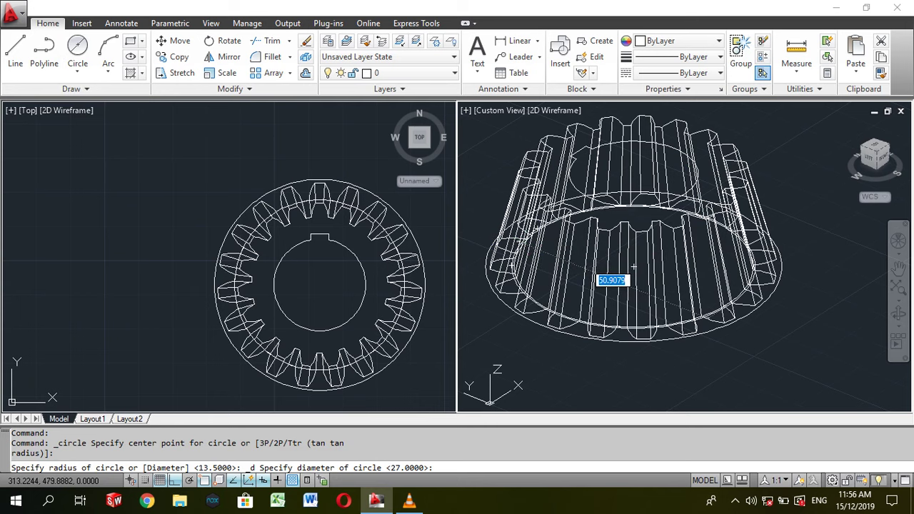
{"action": "key", "text": "Escape"}
{"action": "key", "text": "Escape"}
{"action": "key", "text": "Escape"}
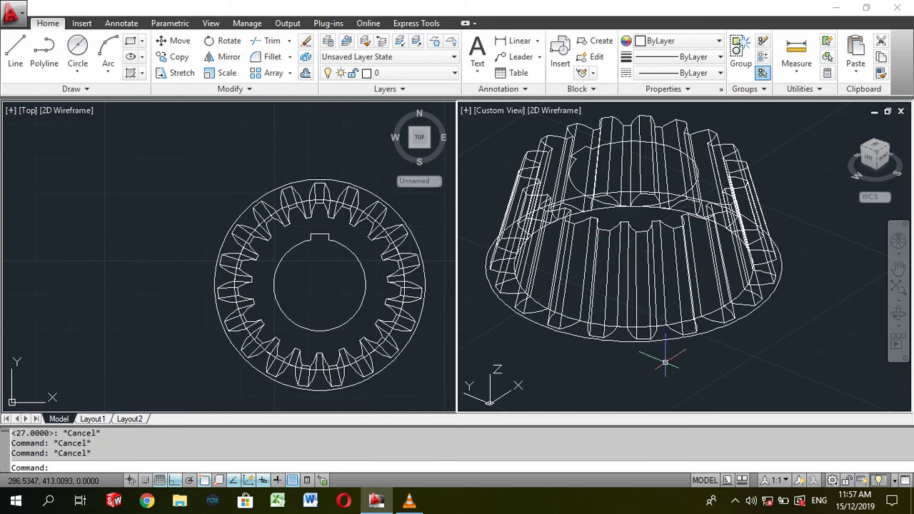
Step: Switch back to the 3D Basics workspace
{"action": "scroll", "coordinate": [752, 385], "scroll_direction": "down", "scroll_amount": 2}
{"action": "scroll", "coordinate": [679, 346], "scroll_direction": "up", "scroll_amount": 2}
{"action": "scroll", "coordinate": [678, 347], "scroll_direction": "up", "scroll_amount": 2}
{"action": "scroll", "coordinate": [678, 346], "scroll_direction": "down", "scroll_amount": 1}
{"action": "scroll", "coordinate": [695, 366], "scroll_direction": "down", "scroll_amount": 2}
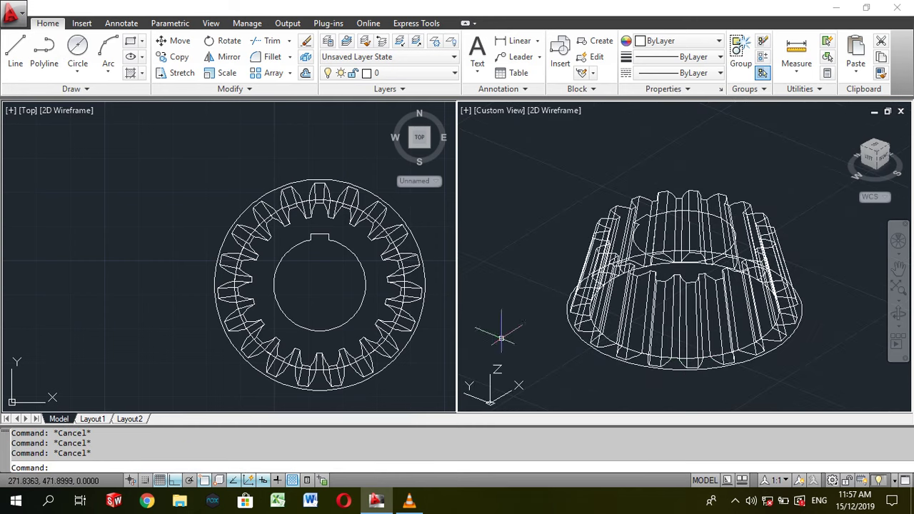
{"action": "middle_click_drag", "start_coordinate": [556, 359], "coordinate": [541, 345]}
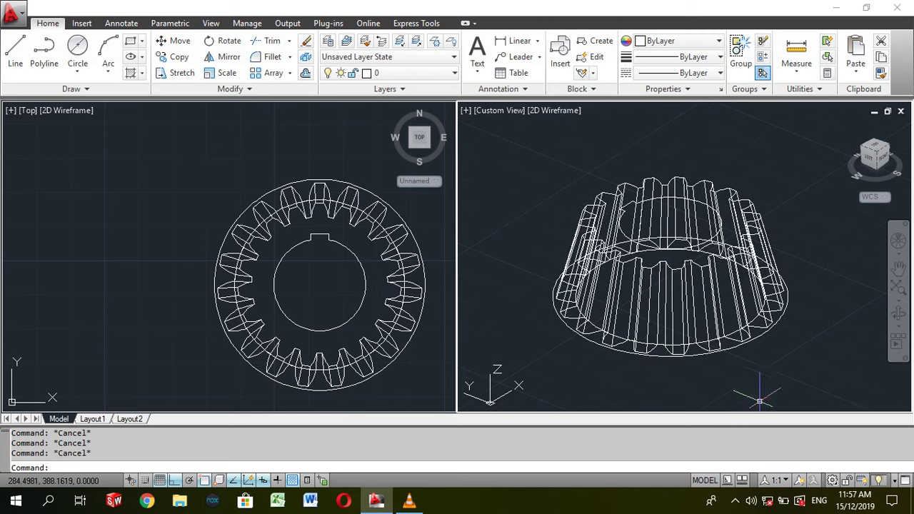
{"action": "left_click", "coordinate": [832, 480]}
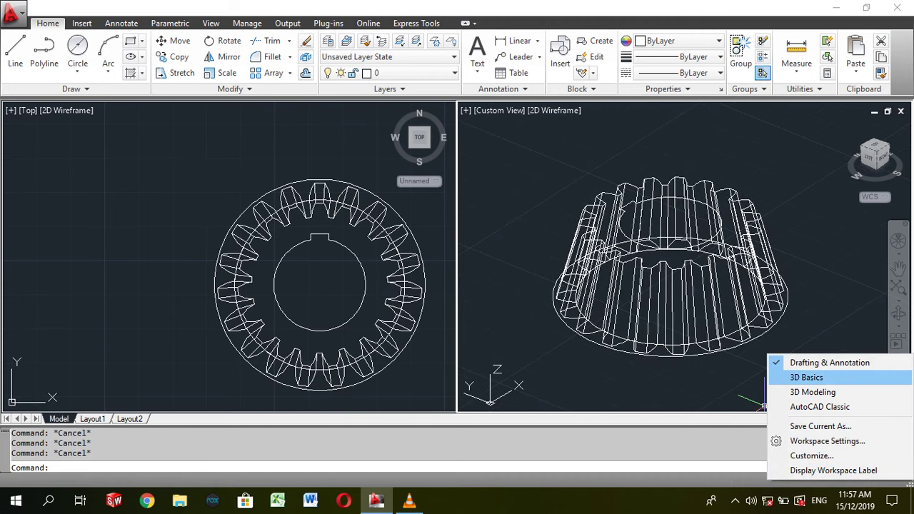
{"action": "left_click", "coordinate": [807, 377]}
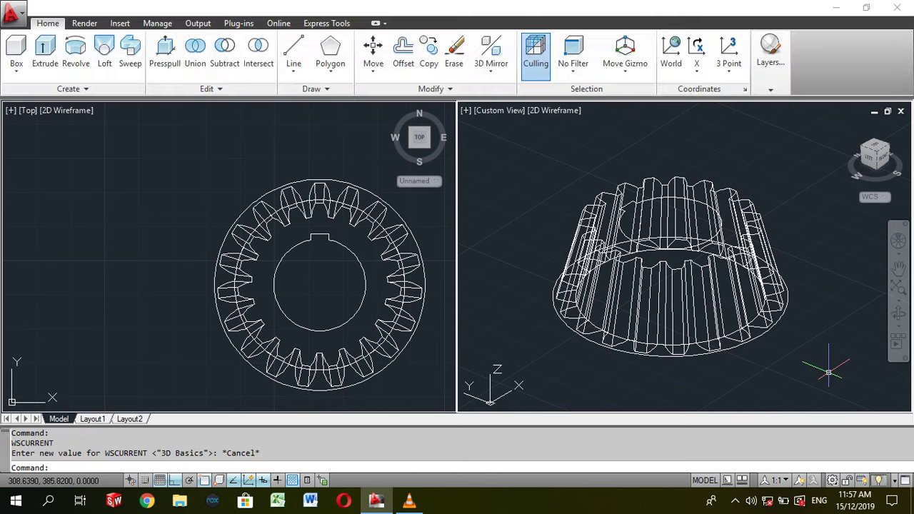
Step: Select the base circle beneath the gear teeth
{"action": "left_click", "coordinate": [607, 334]}
{"action": "scroll", "coordinate": [624, 345], "scroll_direction": "up", "scroll_amount": 2}
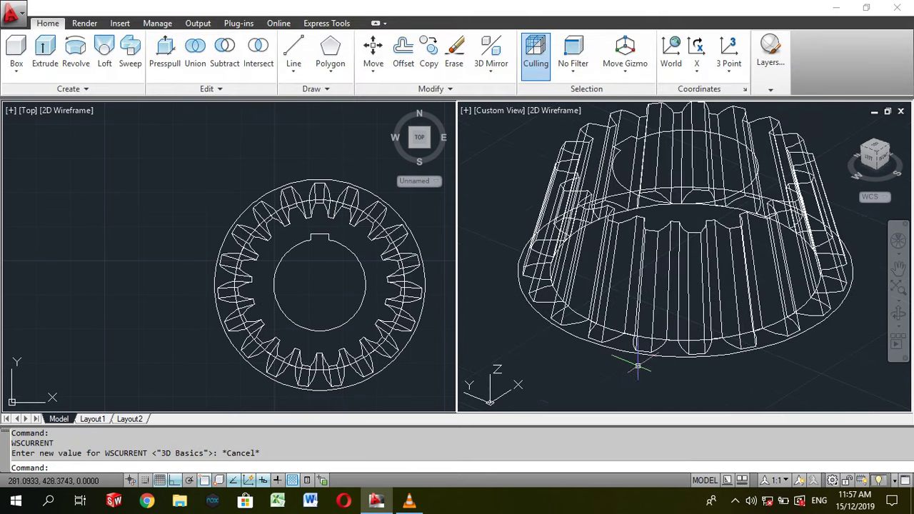
{"action": "scroll", "coordinate": [642, 377], "scroll_direction": "up", "scroll_amount": 1}
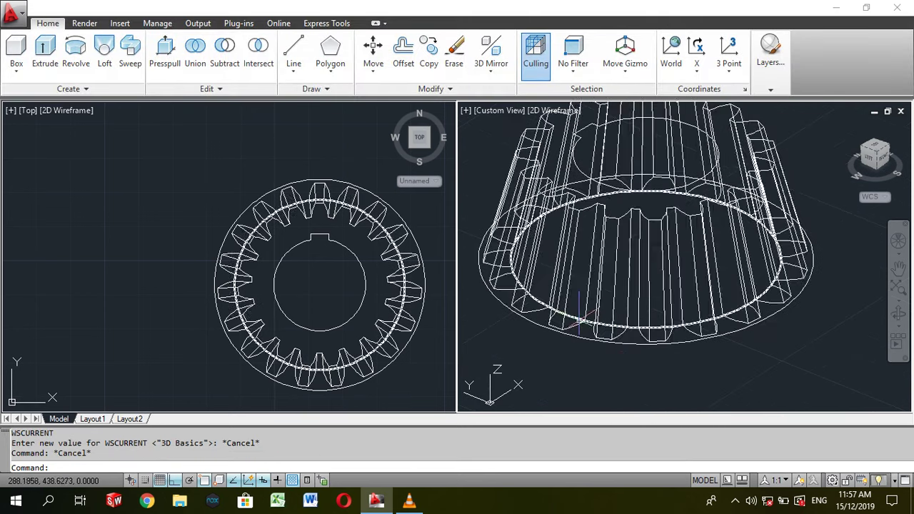
{"action": "scroll", "coordinate": [582, 314], "scroll_direction": "up", "scroll_amount": 2}
{"action": "key", "text": "Escape"}
{"action": "scroll", "coordinate": [616, 334], "scroll_direction": "up", "scroll_amount": 2}
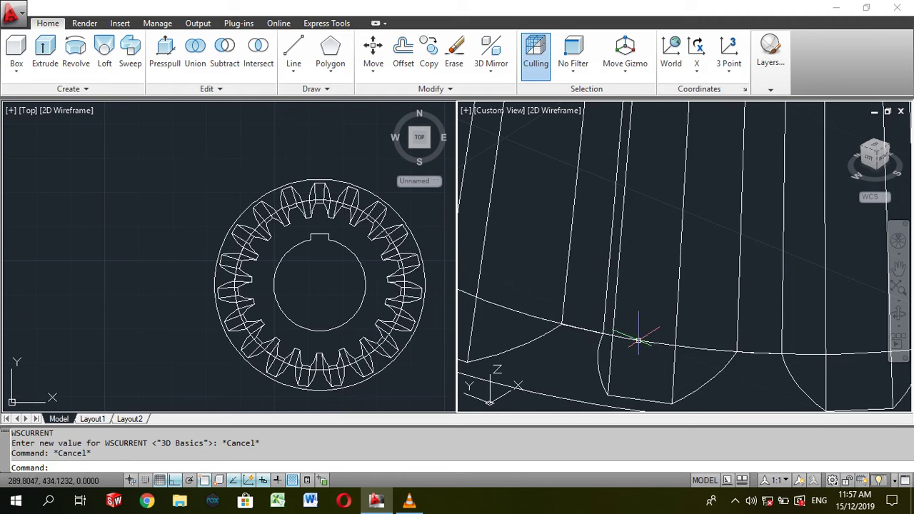
{"action": "left_click", "coordinate": [638, 340]}
{"action": "scroll", "coordinate": [638, 340], "scroll_direction": "down", "scroll_amount": 3}
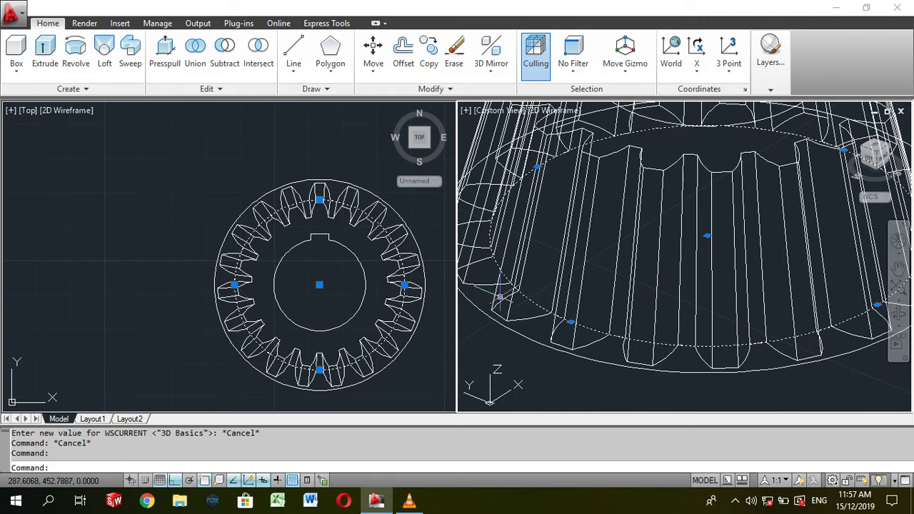
Step: Extrude the base circle 5 units high with a 15° taper angle
{"action": "left_click", "coordinate": [45, 54]}
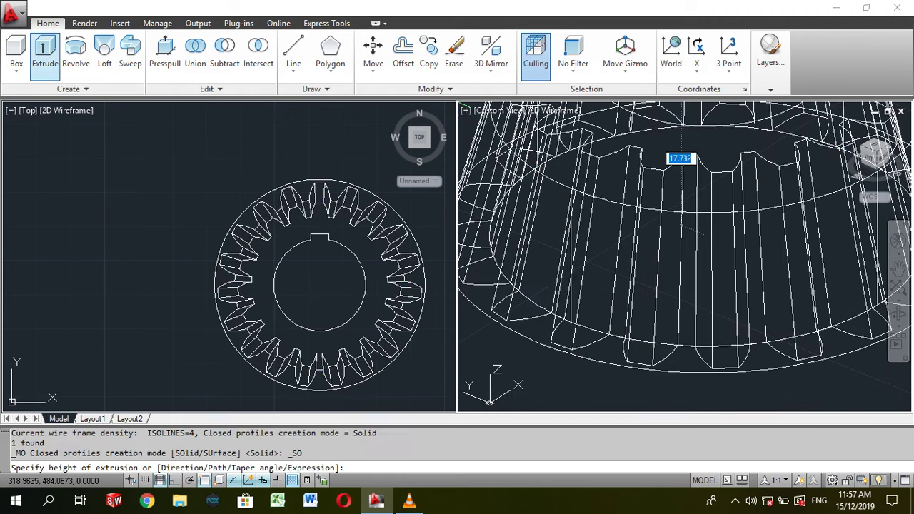
{"action": "scroll", "coordinate": [593, 327], "scroll_direction": "down", "scroll_amount": 4}
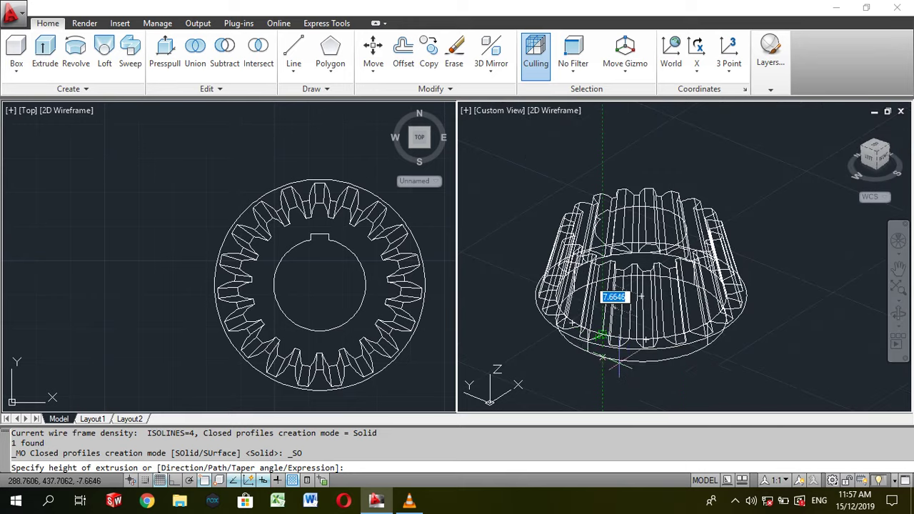
{"action": "type", "text": "t"}
{"action": "key", "text": "Return"}
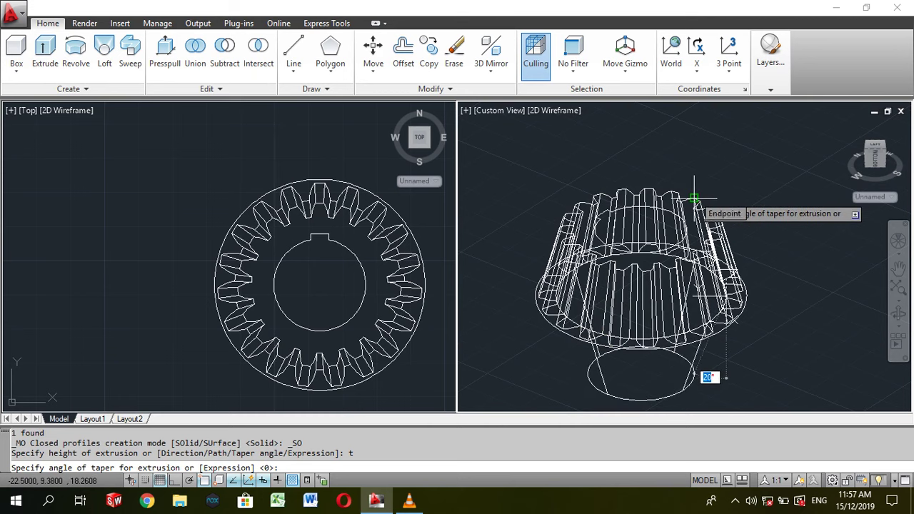
{"action": "type", "text": "15"}
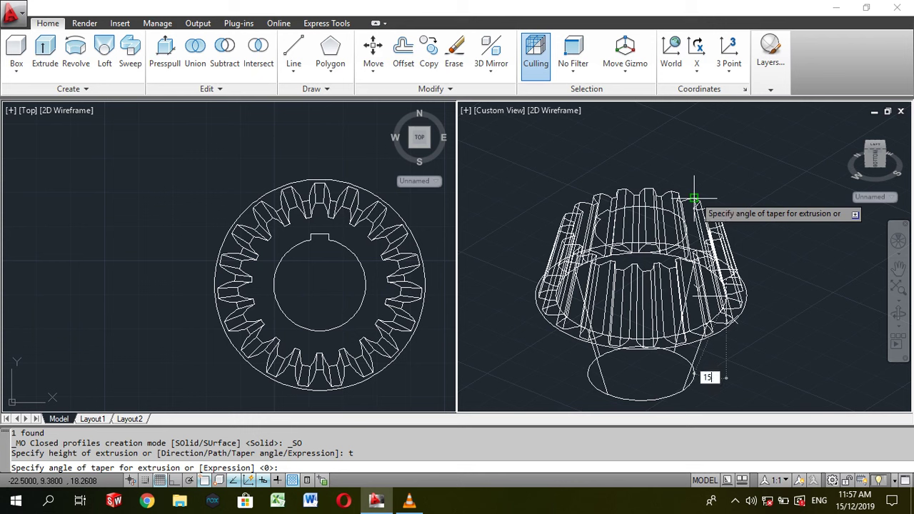
{"action": "key", "text": "Return"}
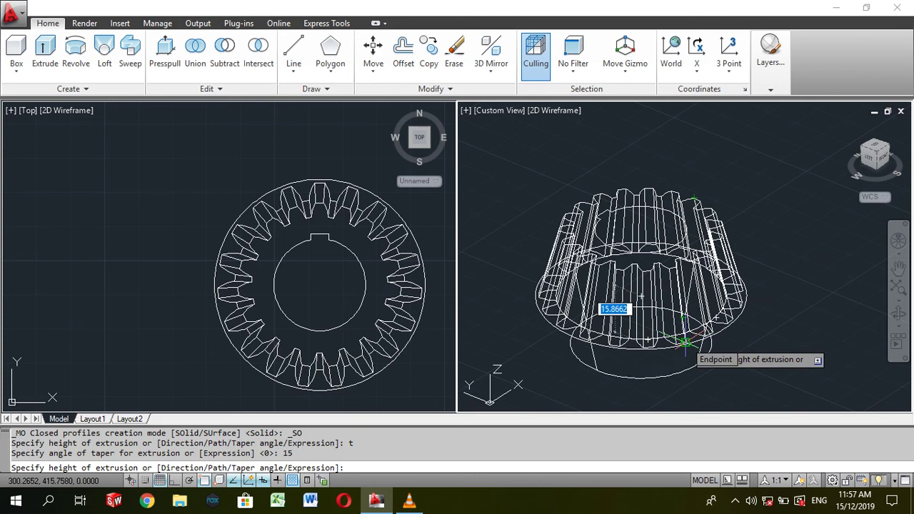
{"action": "type", "text": "5"}
{"action": "key", "text": "Return"}
{"action": "mouse_move", "coordinate": [643, 321]}
{"action": "middle_mouse_down", "text": "shift"}
{"action": "mouse_move", "coordinate": [642, 250]}
{"action": "mouse_move", "coordinate": [643, 272]}
{"action": "middle_mouse_up", "text": "shift"}
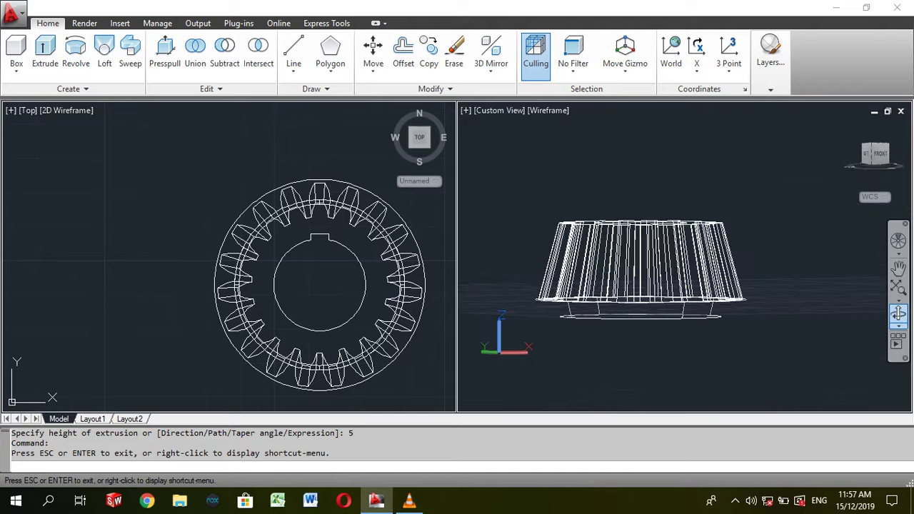
Step: Orbit and pan to an elevated view looking down on the tapered gear
{"action": "key", "text": "Escape"}
{"action": "key", "text": "Escape"}
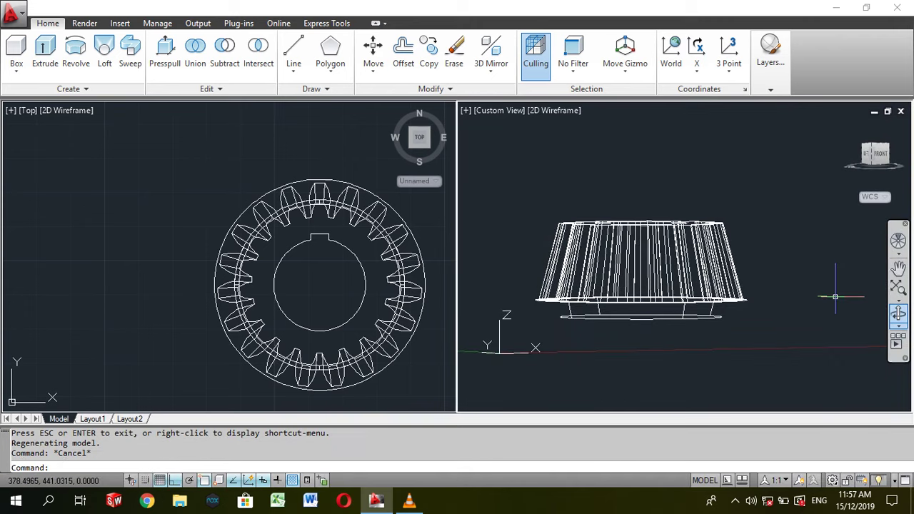
{"action": "left_click", "coordinate": [819, 293]}
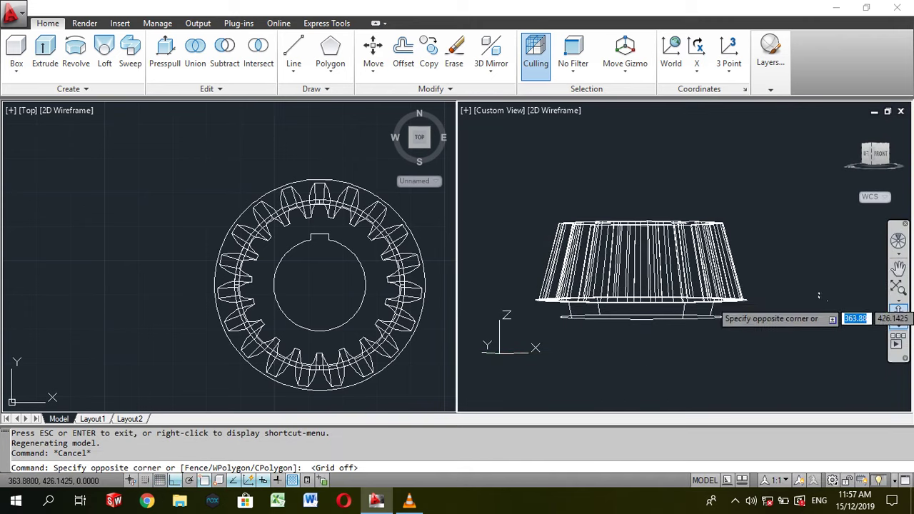
{"action": "scroll", "coordinate": [821, 371], "scroll_direction": "down", "scroll_amount": 2}
{"action": "key", "text": "Escape"}
{"action": "key", "text": "Escape"}
{"action": "left_click", "coordinate": [899, 313]}
{"action": "left_click_drag", "start_coordinate": [686, 285], "coordinate": [721, 293]}
{"action": "key", "text": "Escape"}
{"action": "left_click", "coordinate": [827, 336]}
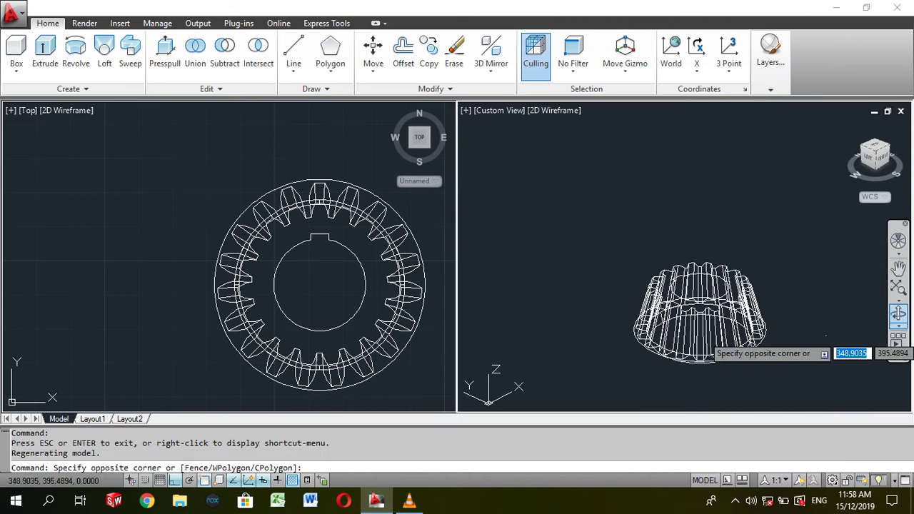
{"action": "key", "text": "Escape"}
{"action": "middle_click_drag", "start_coordinate": [800, 293], "coordinate": [764, 240]}
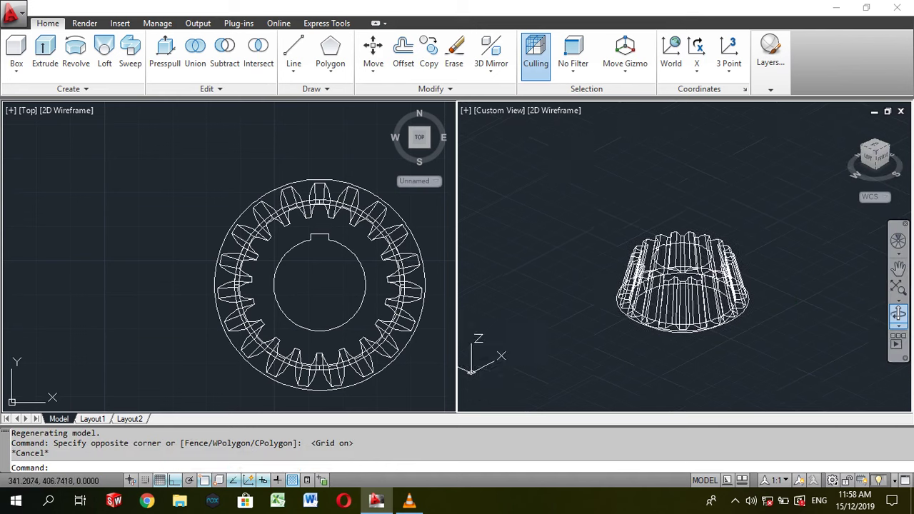
{"action": "mouse_move", "coordinate": [665, 272]}
{"action": "middle_mouse_down", "text": "shift"}
{"action": "mouse_move", "coordinate": [664, 229]}
{"action": "mouse_move", "coordinate": [783, 325]}
{"action": "middle_mouse_up", "text": "shift"}
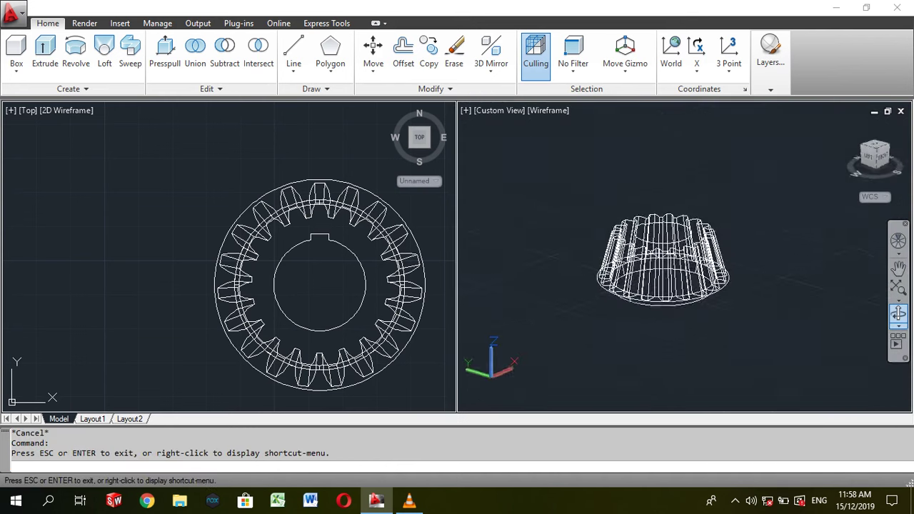
{"action": "scroll", "coordinate": [784, 326], "scroll_direction": "up", "scroll_amount": 2}
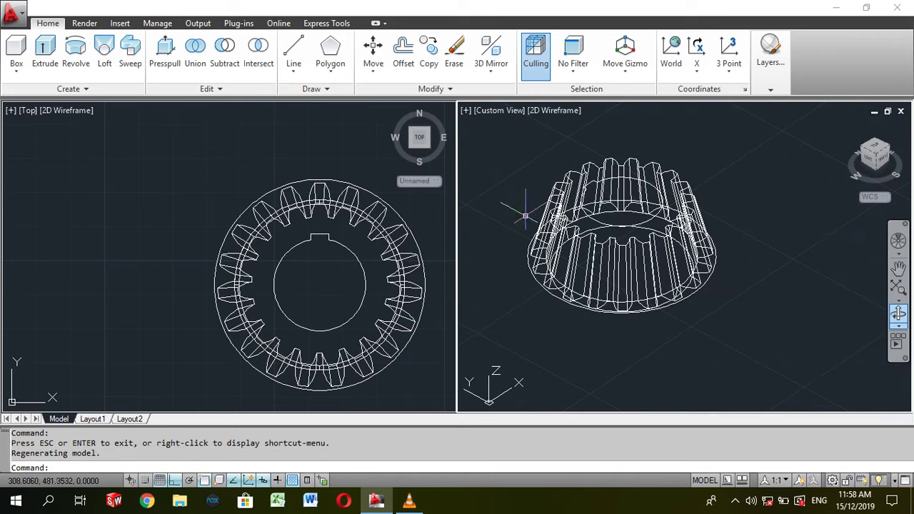
{"action": "scroll", "coordinate": [694, 345], "scroll_direction": "up", "scroll_amount": 3}
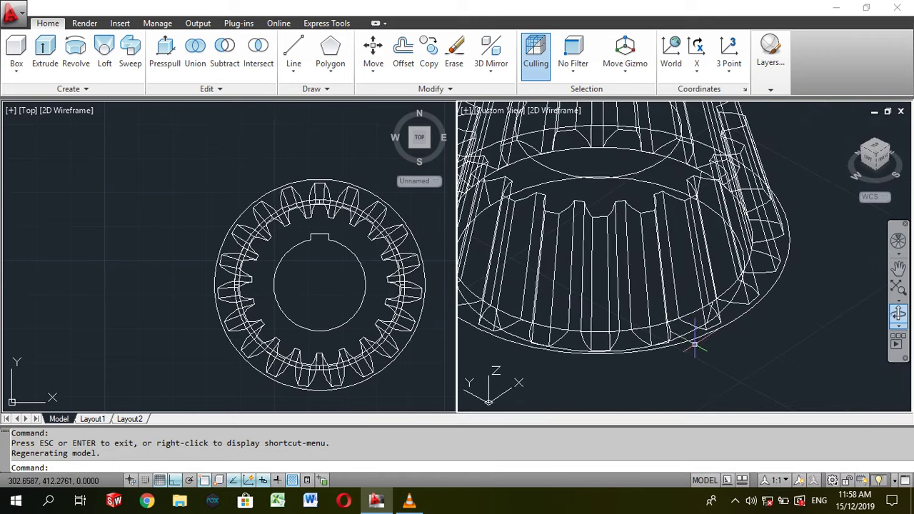
{"action": "left_click", "coordinate": [687, 343]}
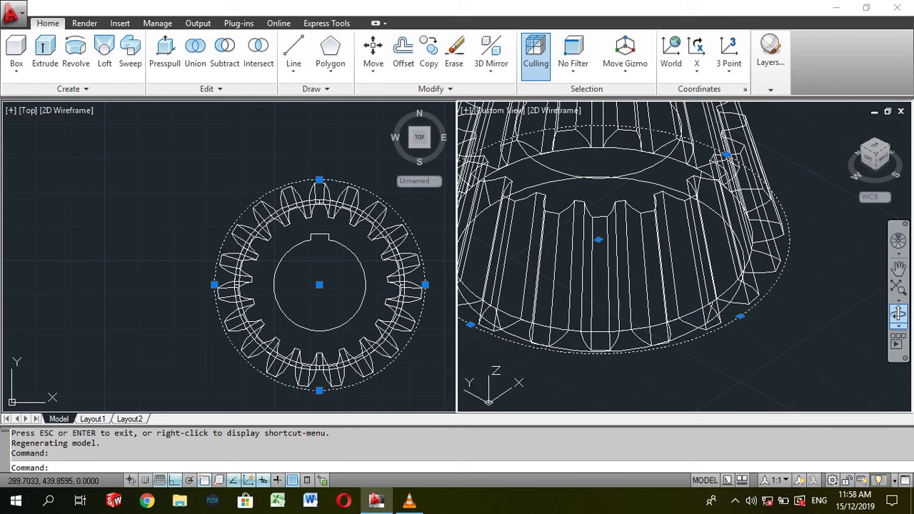
{"action": "left_click", "coordinate": [44, 50]}
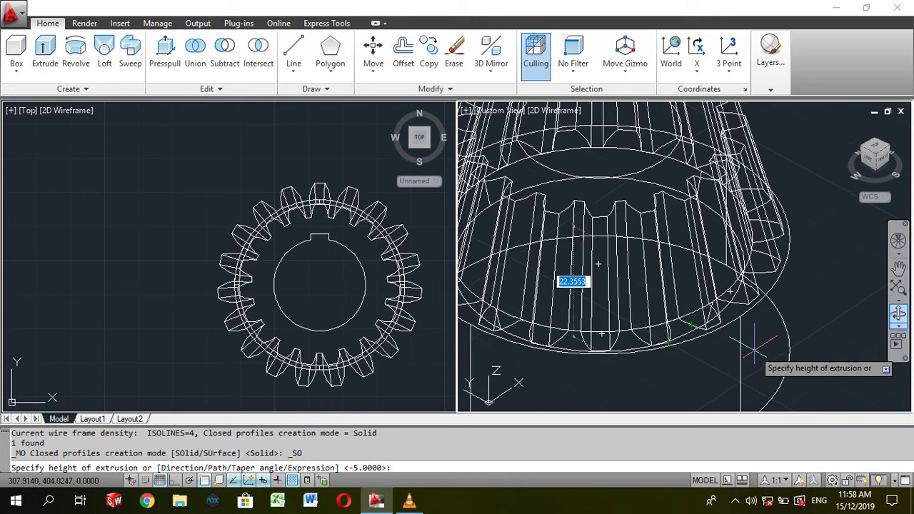
{"action": "left_click", "coordinate": [754, 348]}
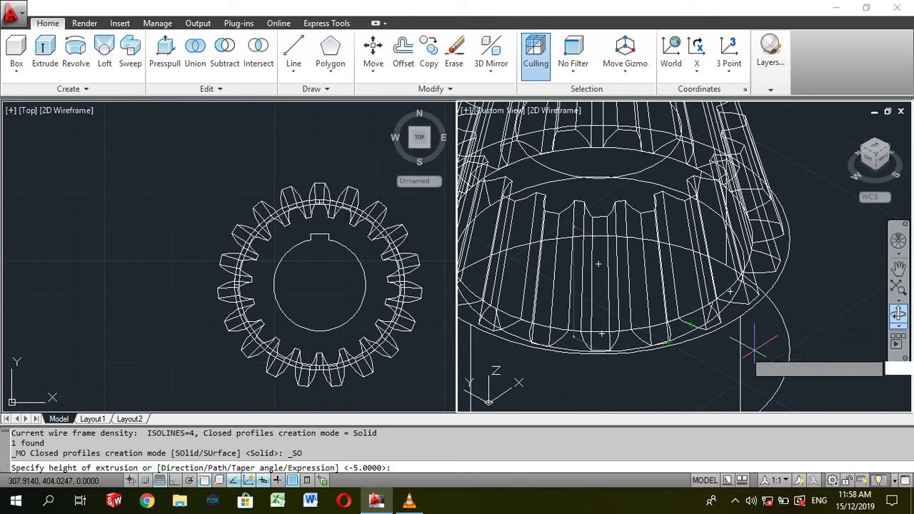
{"action": "type", "text": "t"}
{"action": "key", "text": "Return"}
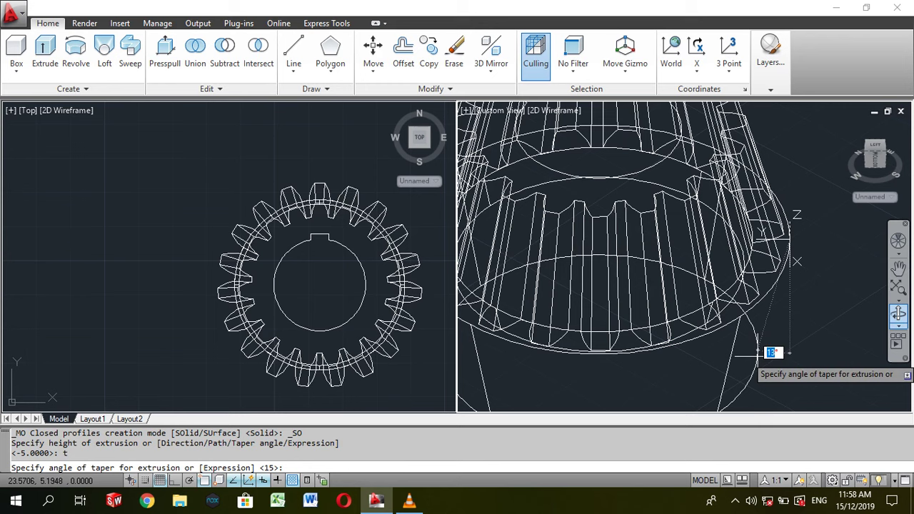
{"action": "type", "text": "5"}
{"action": "key", "text": "Return"}
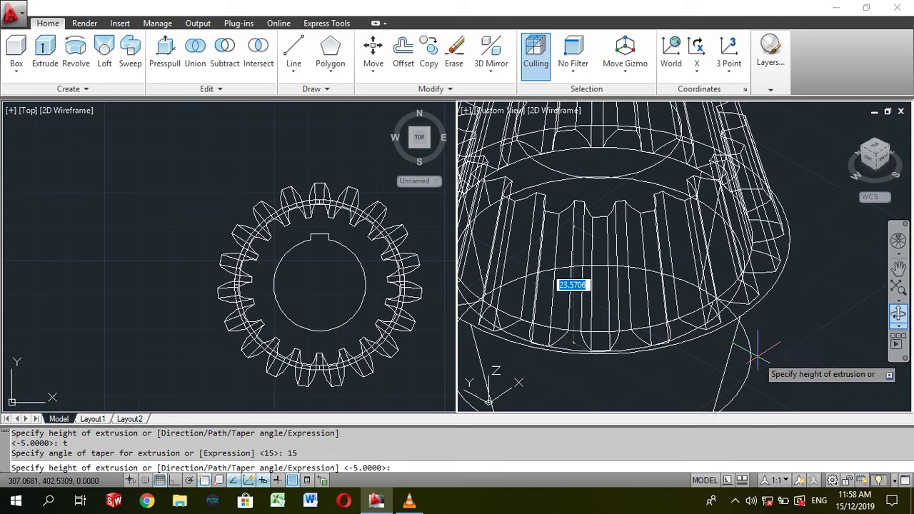
{"action": "key", "text": "Escape"}
{"action": "scroll", "coordinate": [702, 360], "scroll_direction": "down", "scroll_amount": 3}
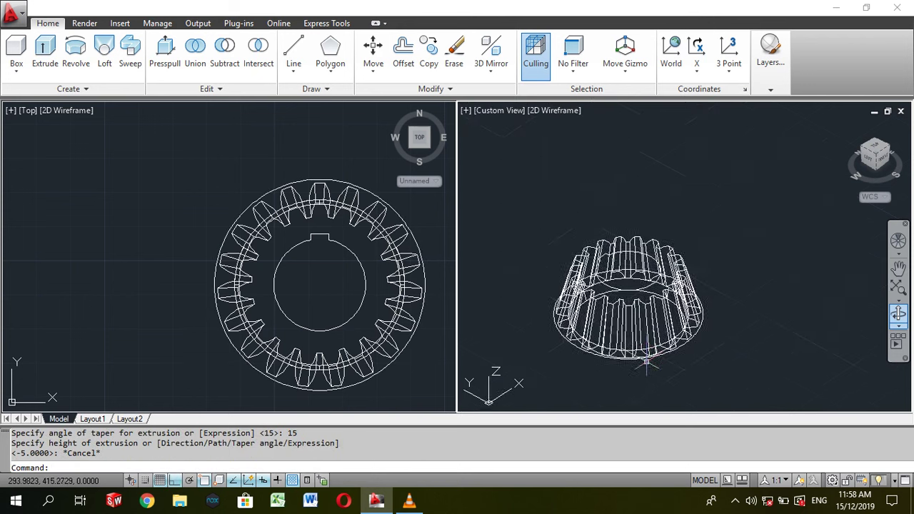
{"action": "mouse_move", "coordinate": [702, 343]}
{"action": "middle_mouse_down", "text": "shift"}
{"action": "mouse_move", "coordinate": [750, 300]}
{"action": "mouse_move", "coordinate": [678, 300]}
{"action": "mouse_move", "coordinate": [678, 342]}
{"action": "mouse_move", "coordinate": [693, 343]}
{"action": "middle_mouse_up", "text": "shift"}
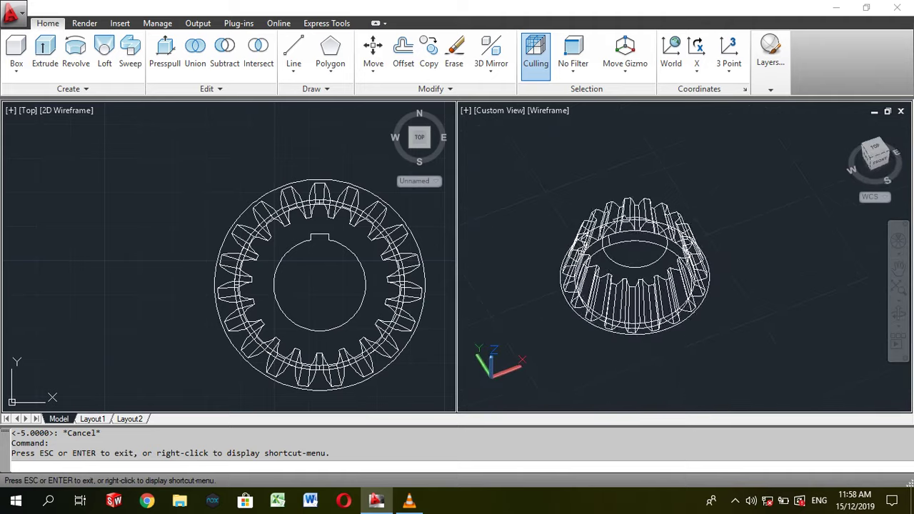
{"action": "key", "text": "Escape"}
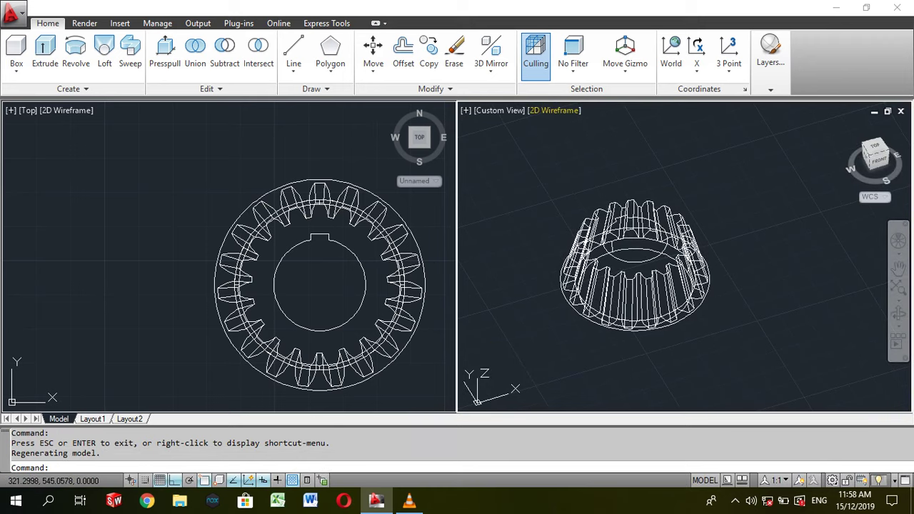
{"action": "left_click", "coordinate": [554, 110]}
{"action": "left_click", "coordinate": [578, 189]}
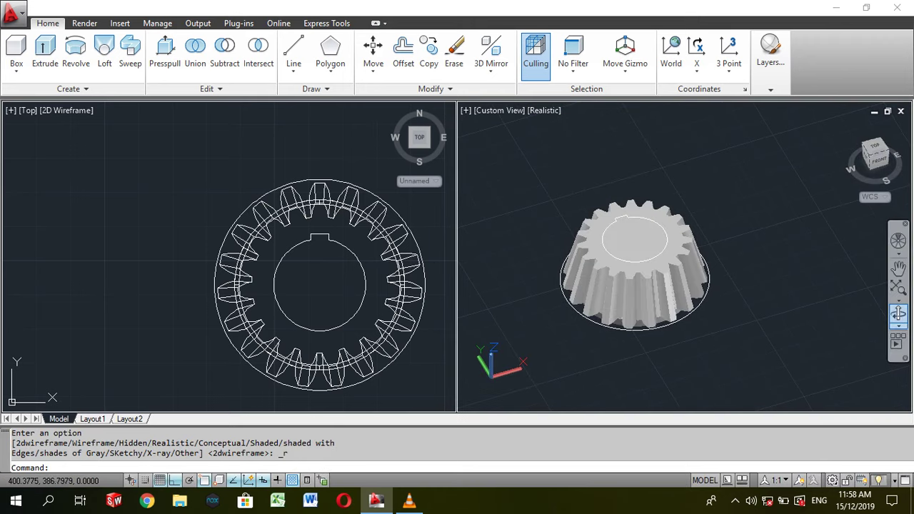
{"action": "left_click", "coordinate": [899, 312]}
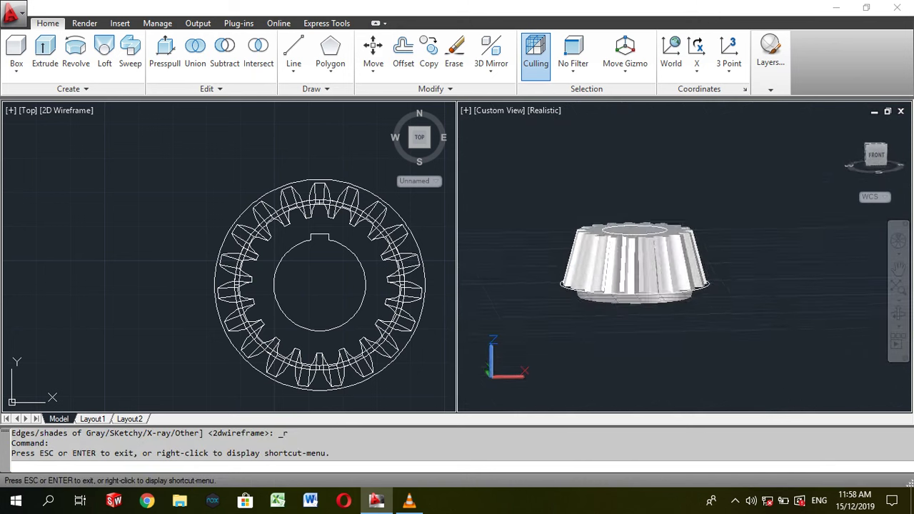
{"action": "mouse_move", "coordinate": [643, 271]}
{"action": "left_mouse_down"}
{"action": "mouse_move", "coordinate": [650, 286]}
{"action": "mouse_move", "coordinate": [643, 215]}
{"action": "mouse_move", "coordinate": [643, 285]}
{"action": "left_mouse_up"}
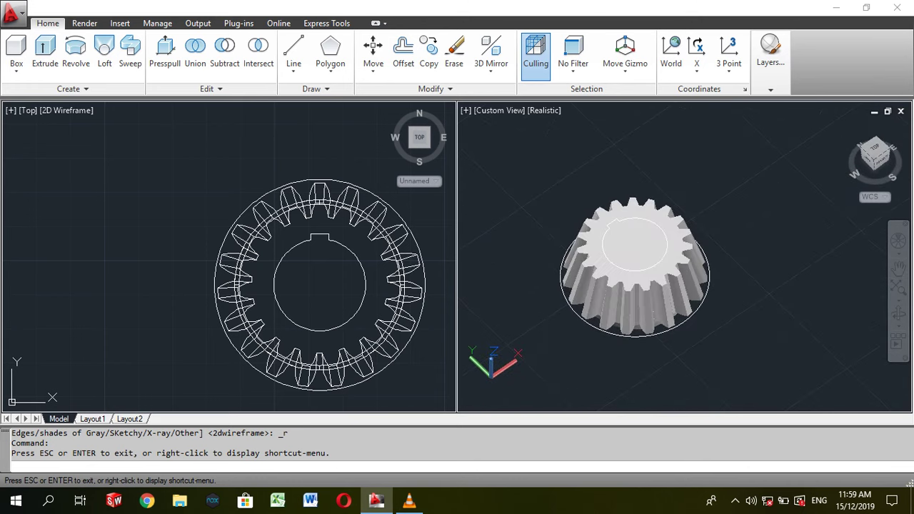
{"action": "key", "text": "Escape"}
{"action": "left_click", "coordinate": [545, 110]}
{"action": "left_click", "coordinate": [562, 145]}
{"action": "scroll", "coordinate": [692, 328], "scroll_direction": "up", "scroll_amount": 5}
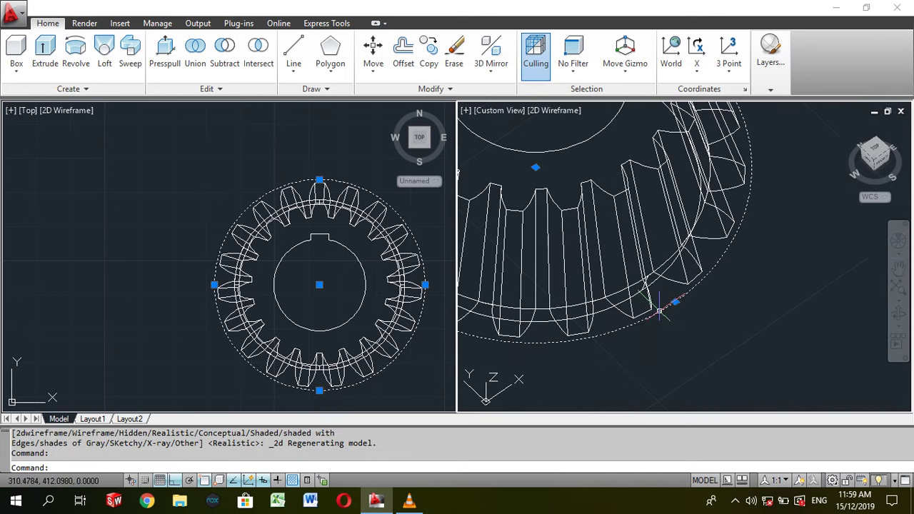
Step: Extrude the circle 50 units with a -45° taper into a flaring cone
{"action": "left_click", "coordinate": [44, 52]}
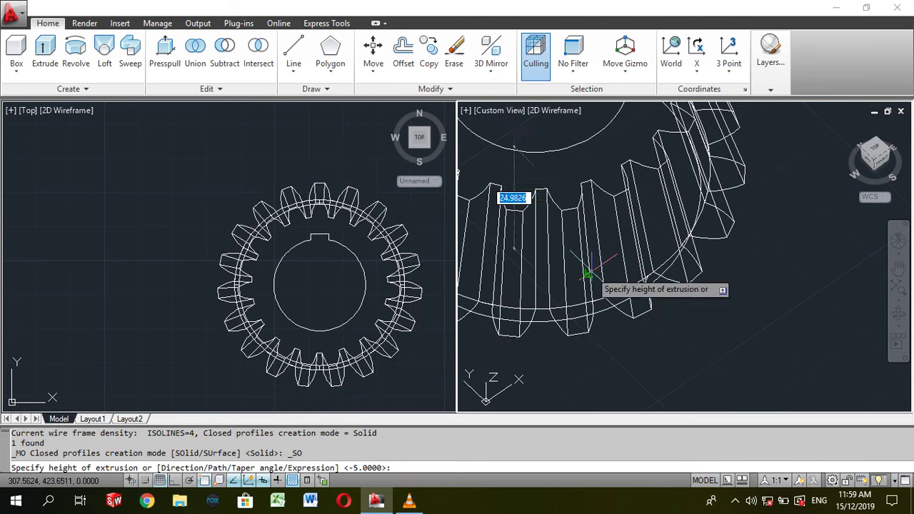
{"action": "type", "text": "t"}
{"action": "key", "text": "Return"}
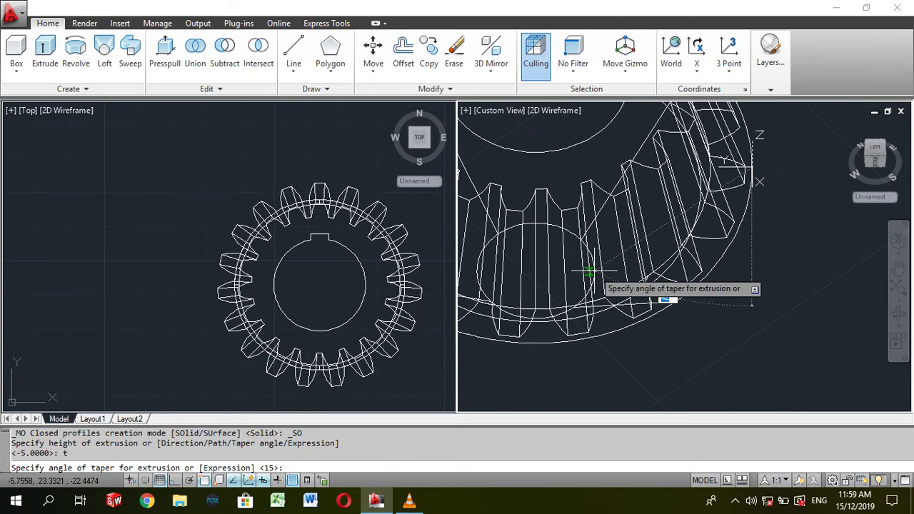
{"action": "type", "text": "-45"}
{"action": "key", "text": "Return"}
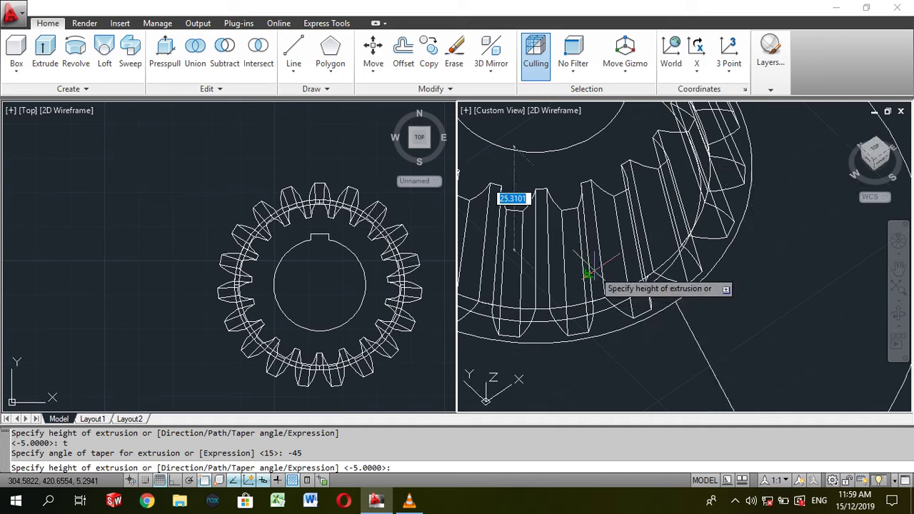
{"action": "scroll", "coordinate": [590, 272], "scroll_direction": "down", "scroll_amount": 5}
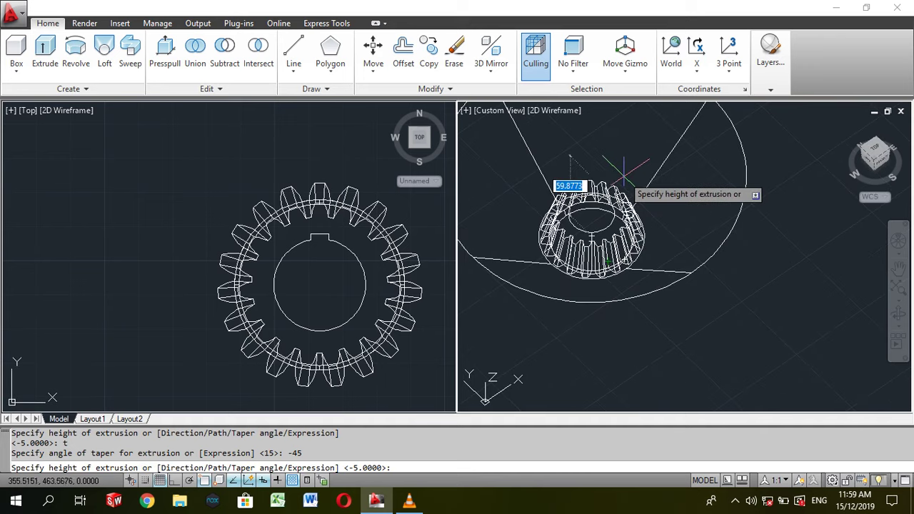
{"action": "key", "text": "Return"}
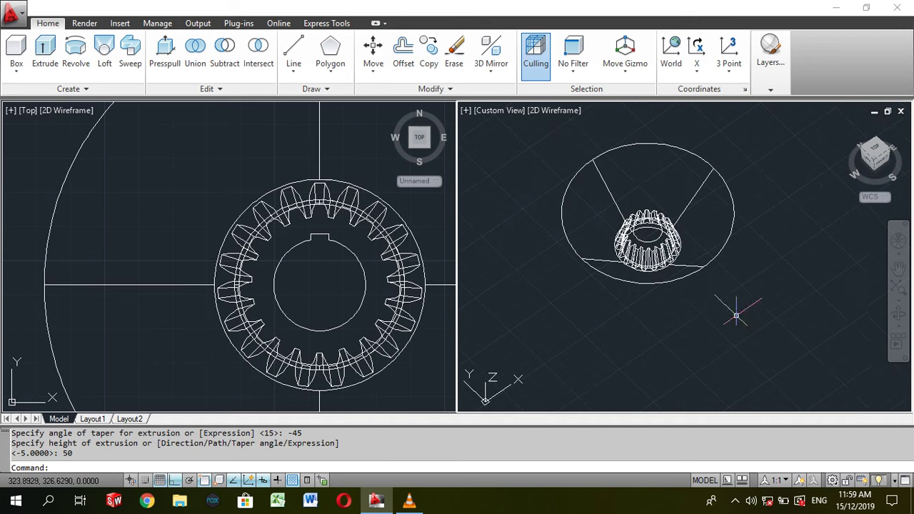
{"action": "left_click", "coordinate": [899, 312]}
{"action": "left_click_drag", "start_coordinate": [685, 307], "coordinate": [685, 243]}
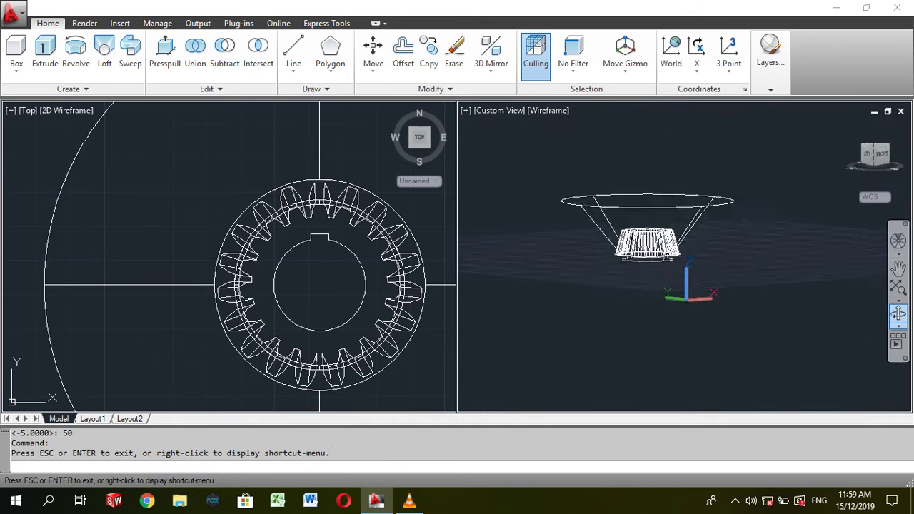
{"action": "key", "text": "Escape"}
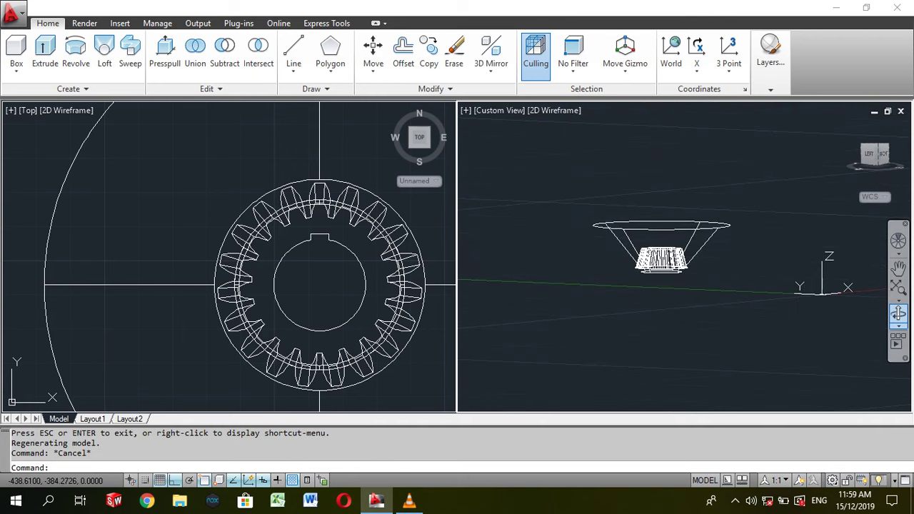
Step: Orbit to an oblique top-down view and recentre the cone and gear
{"action": "left_click", "coordinate": [898, 313]}
{"action": "left_click_drag", "start_coordinate": [685, 243], "coordinate": [686, 308]}
{"action": "scroll", "coordinate": [643, 214], "scroll_direction": "up", "scroll_amount": 3}
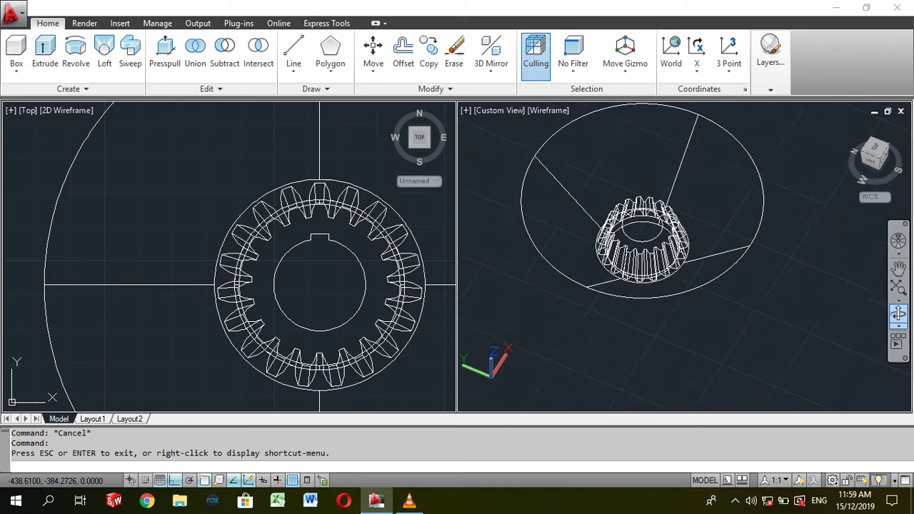
{"action": "middle_click_drag", "start_coordinate": [750, 317], "coordinate": [781, 335]}
{"action": "key", "text": "Escape"}
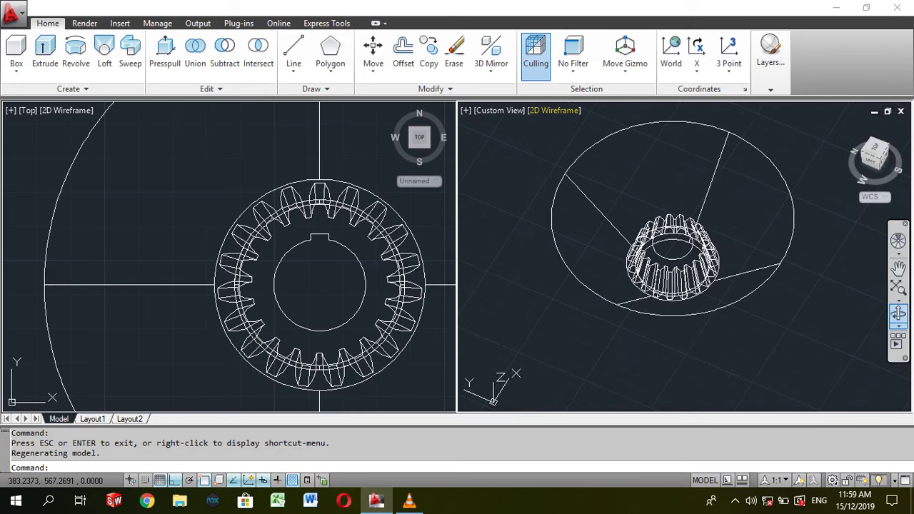
Step: Shade the view in Conceptual style and tilt it to show the disc under the cone
{"action": "left_click", "coordinate": [554, 109]}
{"action": "left_click", "coordinate": [593, 160]}
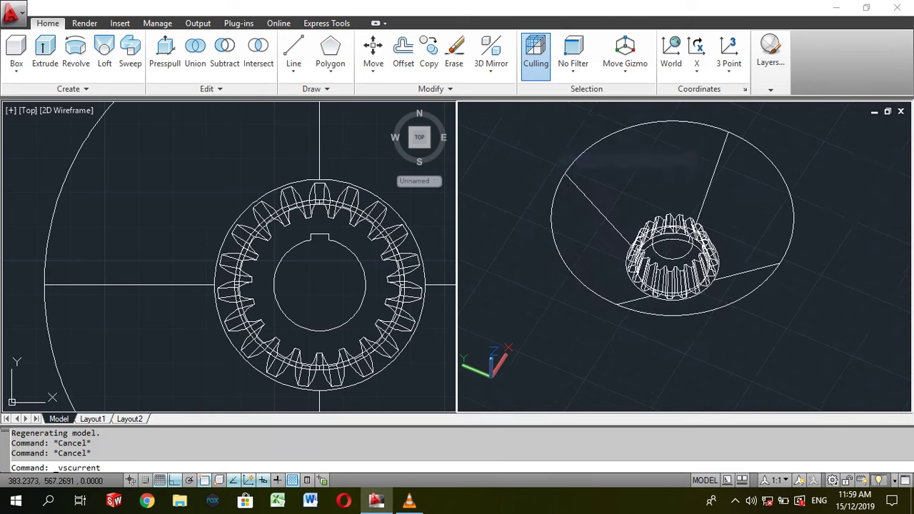
{"action": "key", "text": "Escape"}
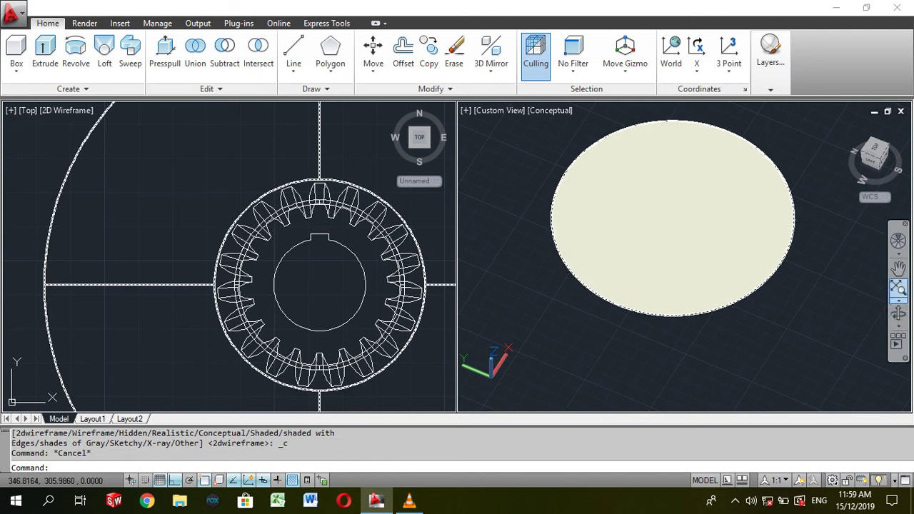
{"action": "mouse_move", "coordinate": [652, 239]}
{"action": "middle_mouse_down", "text": "shift"}
{"action": "mouse_move", "coordinate": [643, 128]}
{"action": "mouse_move", "coordinate": [825, 305]}
{"action": "middle_mouse_up", "text": "shift"}
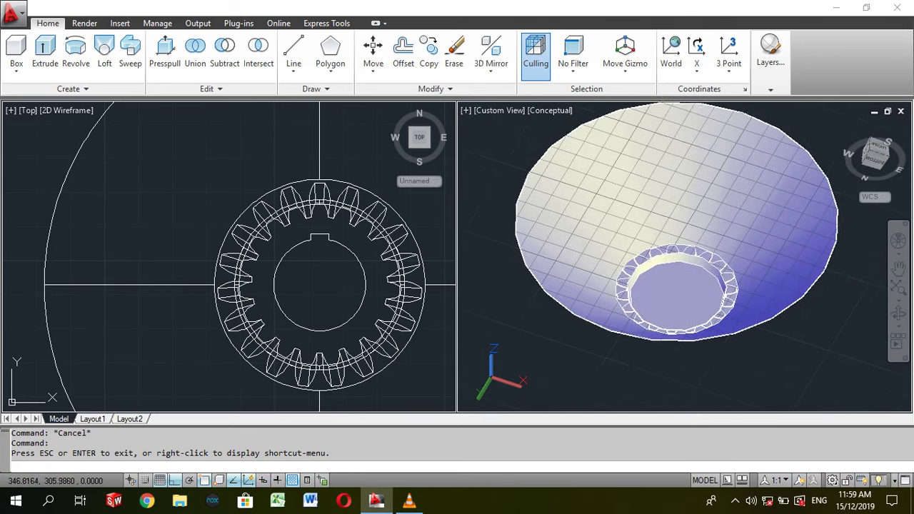
{"action": "scroll", "coordinate": [825, 305], "scroll_direction": "up", "scroll_amount": 2}
{"action": "scroll", "coordinate": [826, 305], "scroll_direction": "down", "scroll_amount": 1}
{"action": "scroll", "coordinate": [826, 305], "scroll_direction": "down", "scroll_amount": 2}
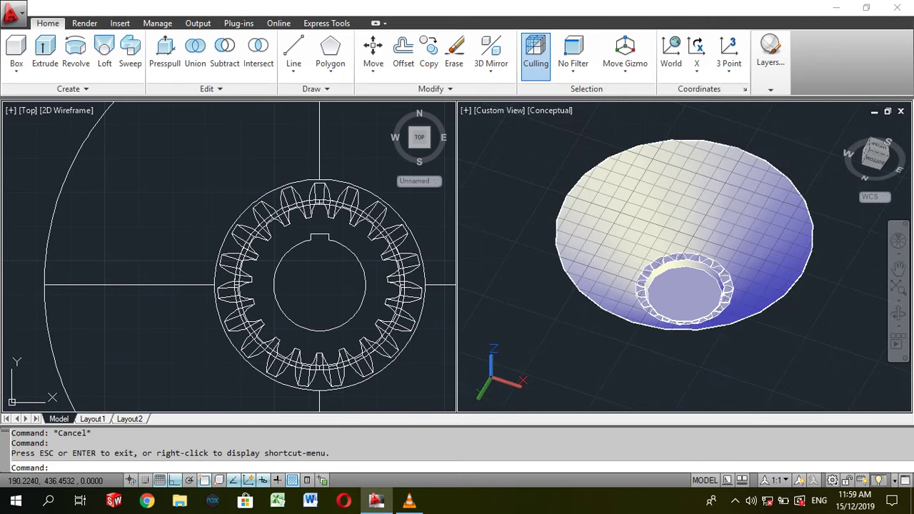
{"action": "scroll", "coordinate": [565, 275], "scroll_direction": "up", "scroll_amount": 3}
{"action": "scroll", "coordinate": [603, 281], "scroll_direction": "down", "scroll_amount": 2}
{"action": "scroll", "coordinate": [532, 268], "scroll_direction": "down", "scroll_amount": 1}
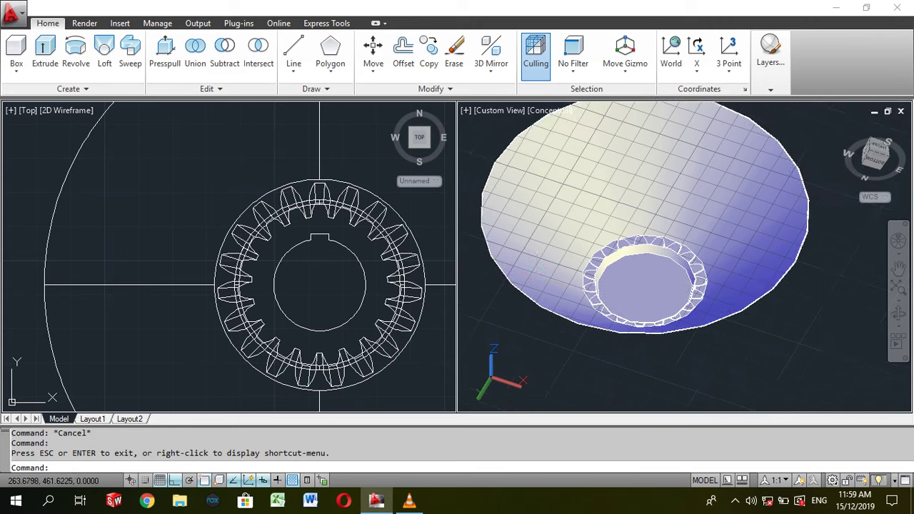
{"action": "left_click", "coordinate": [224, 50]}
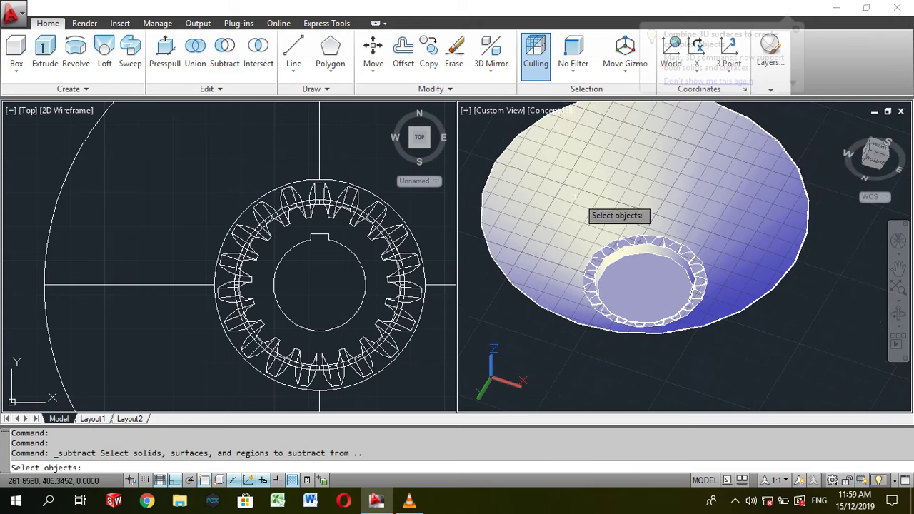
Step: Subtract the outer cone from the gear and orbit to inspect the result
{"action": "left_click", "coordinate": [626, 193]}
{"action": "key", "text": "Escape"}
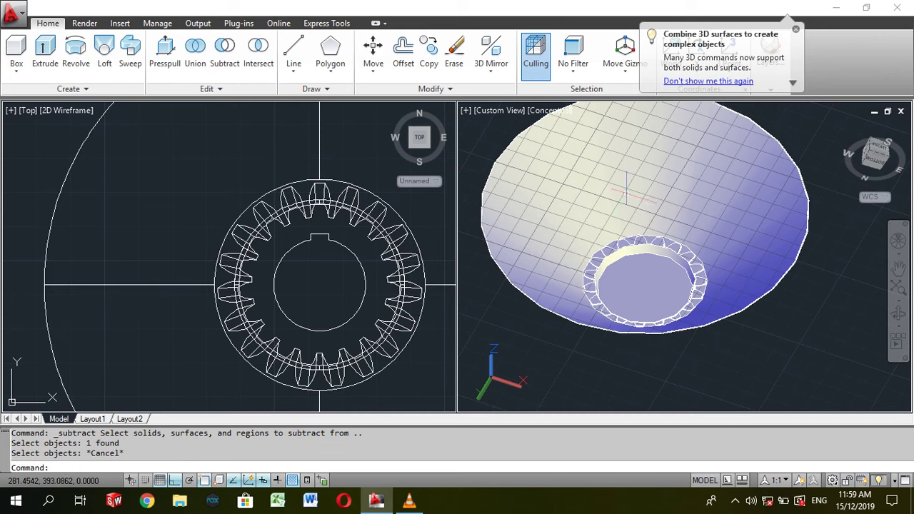
{"action": "left_click", "coordinate": [224, 50]}
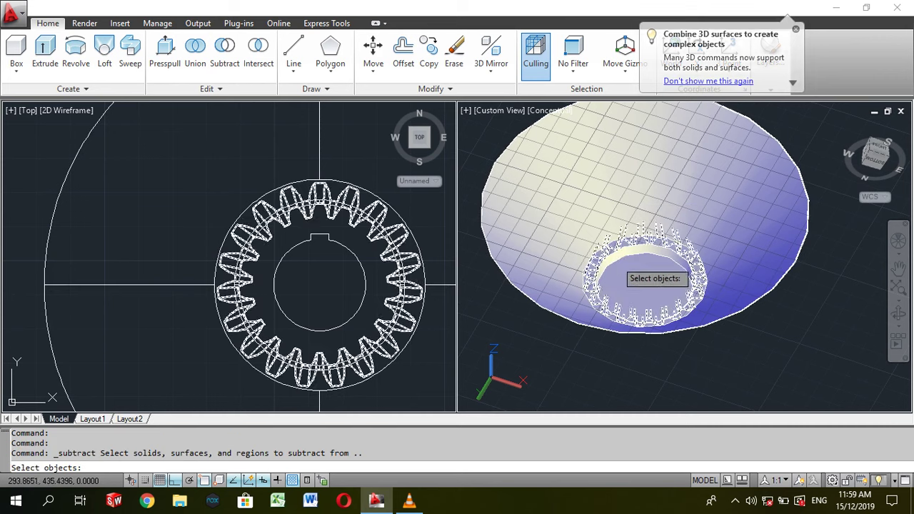
{"action": "left_click", "coordinate": [618, 241]}
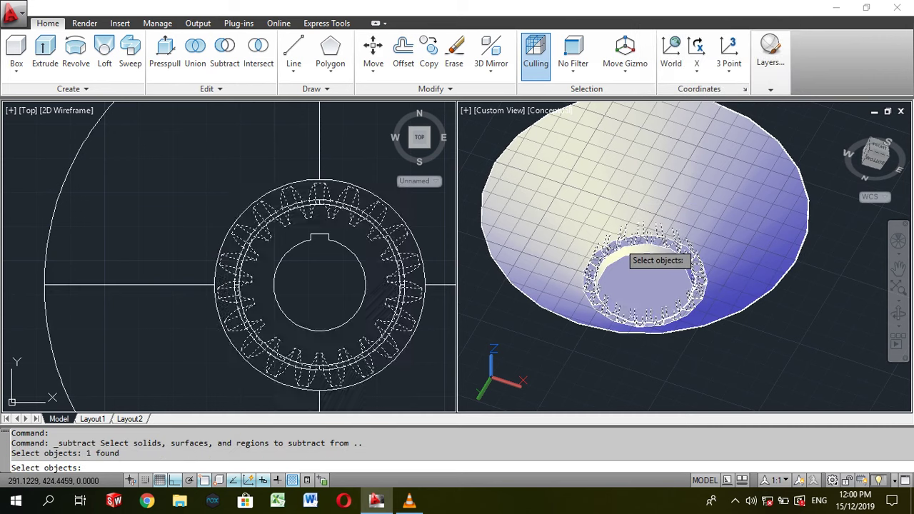
{"action": "key", "text": "Return"}
{"action": "left_click", "coordinate": [612, 213]}
{"action": "key", "text": "Return"}
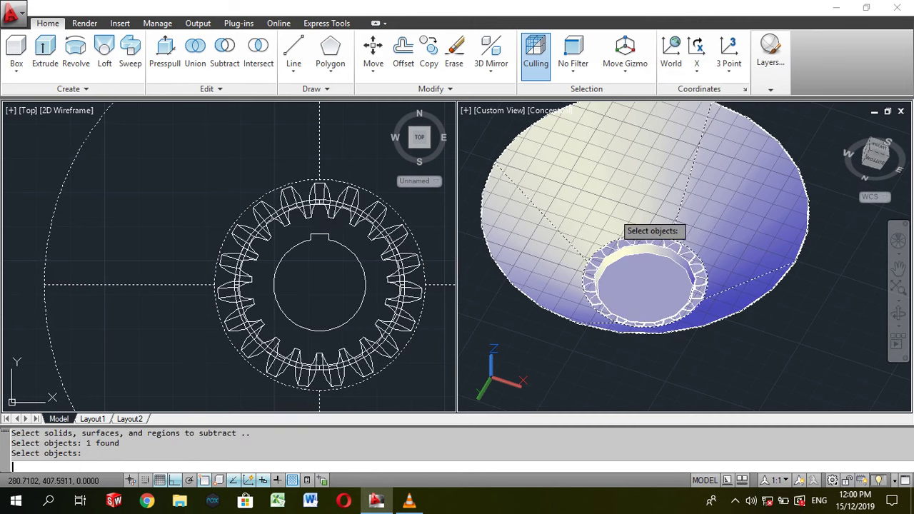
{"action": "mouse_move", "coordinate": [682, 327]}
{"action": "middle_mouse_down", "text": "shift"}
{"action": "mouse_move", "coordinate": [682, 300]}
{"action": "mouse_move", "coordinate": [800, 379]}
{"action": "middle_mouse_up", "text": "shift"}
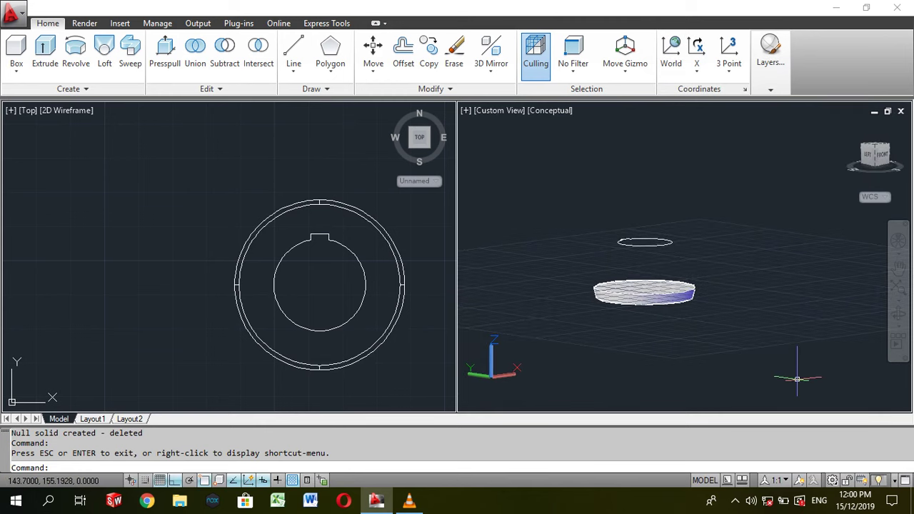
{"action": "middle_click_drag", "start_coordinate": [797, 379], "coordinate": [797, 379], "text": "shift"}
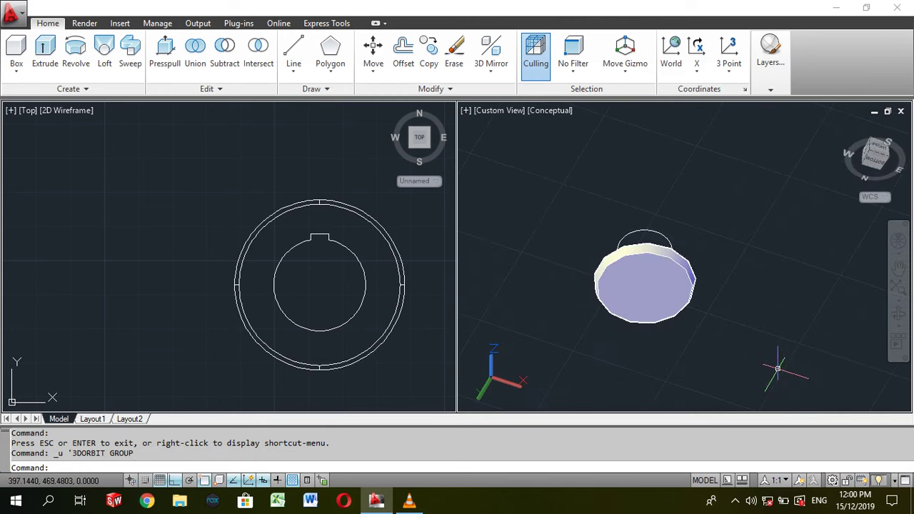
Step: Undo the failed subtraction and subtract the big cone from the gear again, tapering its teeth
{"action": "key", "text": "ctrl+z"}
{"action": "middle_click_drag", "start_coordinate": [750, 343], "coordinate": [759, 355]}
{"action": "left_click", "coordinate": [224, 54]}
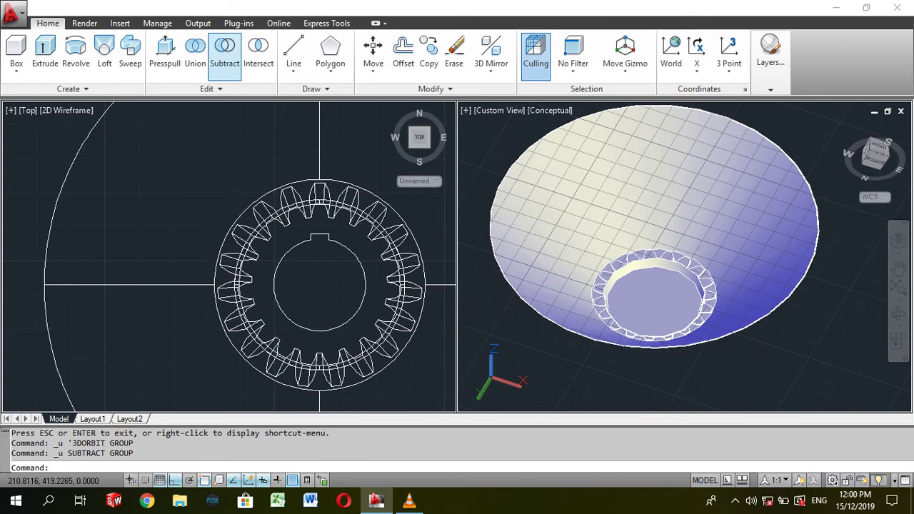
{"action": "left_click", "coordinate": [634, 288]}
{"action": "key", "text": "Return"}
{"action": "left_click", "coordinate": [620, 222]}
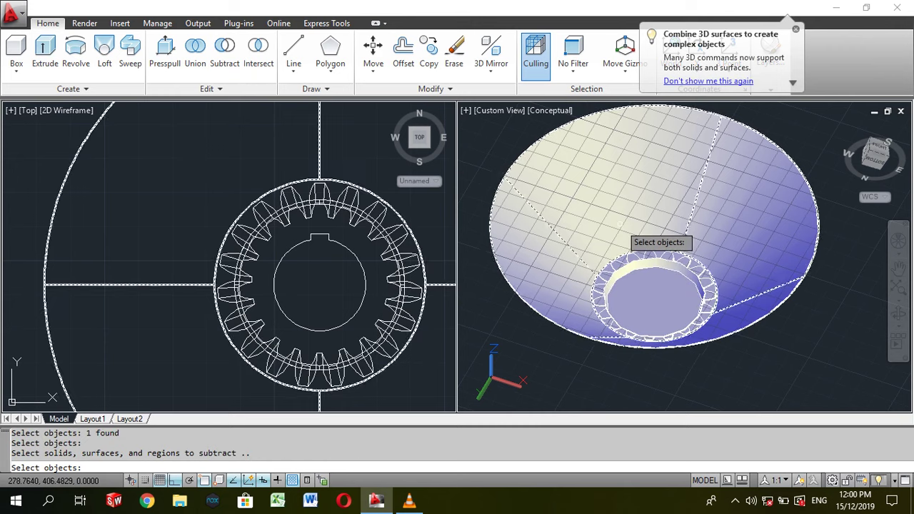
{"action": "key", "text": "Return"}
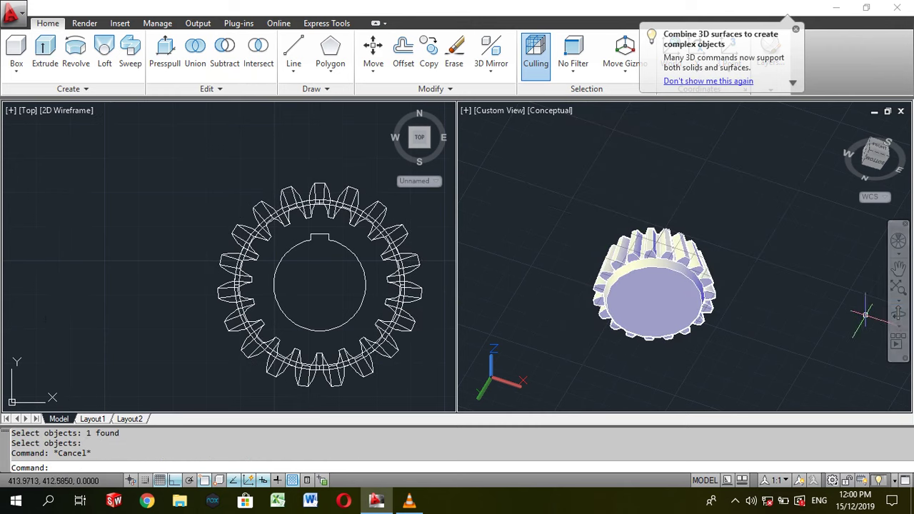
{"action": "left_click", "coordinate": [898, 313]}
Step: Orbit from the gear's underside to its top and recentre the view
{"action": "mouse_move", "coordinate": [654, 214]}
{"action": "left_mouse_down"}
{"action": "mouse_move", "coordinate": [654, 300]}
{"action": "mouse_move", "coordinate": [653, 272]}
{"action": "mouse_move", "coordinate": [653, 285]}
{"action": "left_mouse_up"}
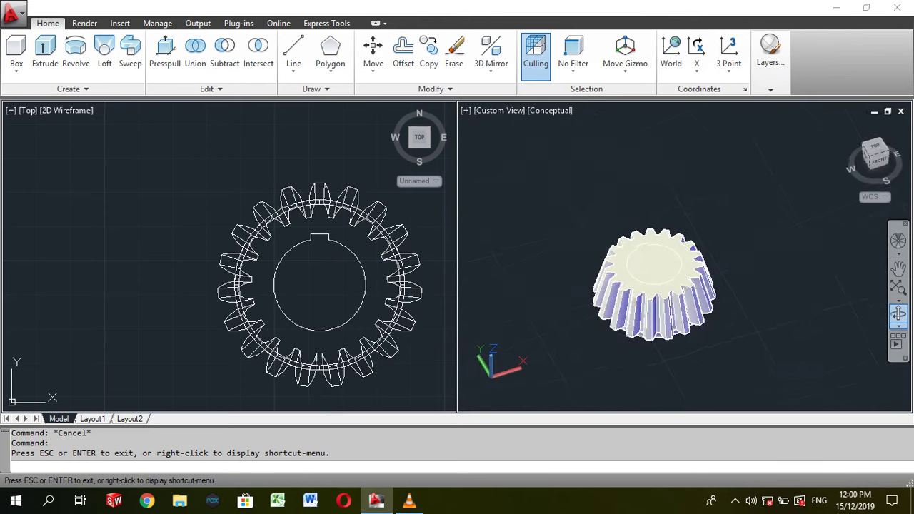
{"action": "key", "text": "Escape"}
{"action": "scroll", "coordinate": [496, 279], "scroll_direction": "up", "scroll_amount": 3}
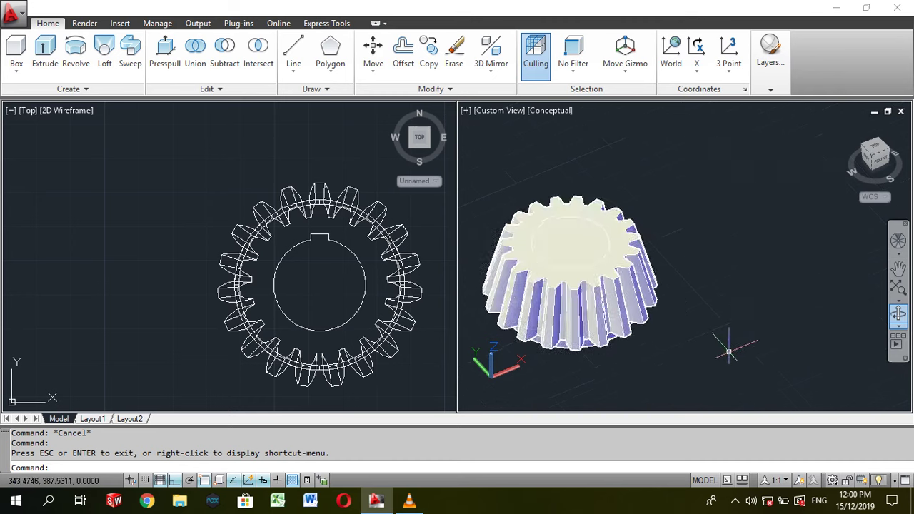
{"action": "scroll", "coordinate": [497, 278], "scroll_direction": "down", "scroll_amount": 2}
{"action": "middle_click_drag", "start_coordinate": [560, 153], "coordinate": [588, 162]}
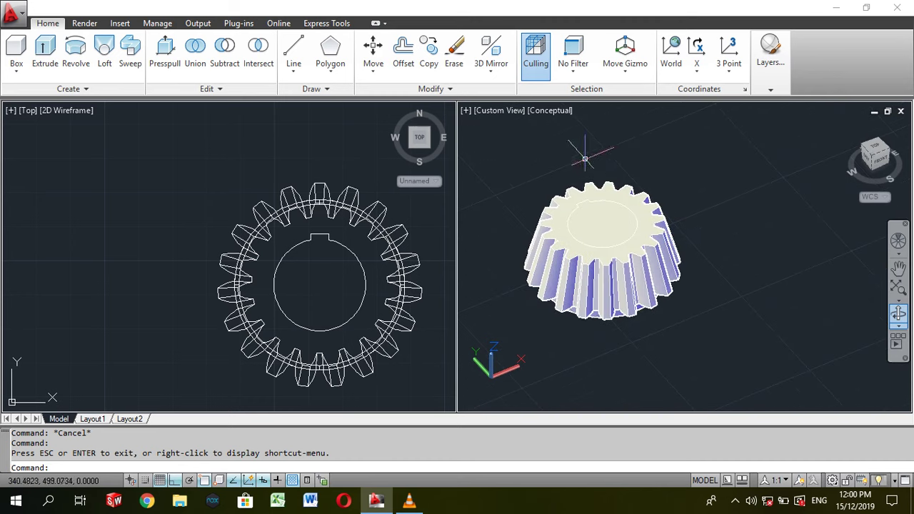
Step: Render the bevel gear in the Realistic visual style
{"action": "left_click", "coordinate": [550, 110]}
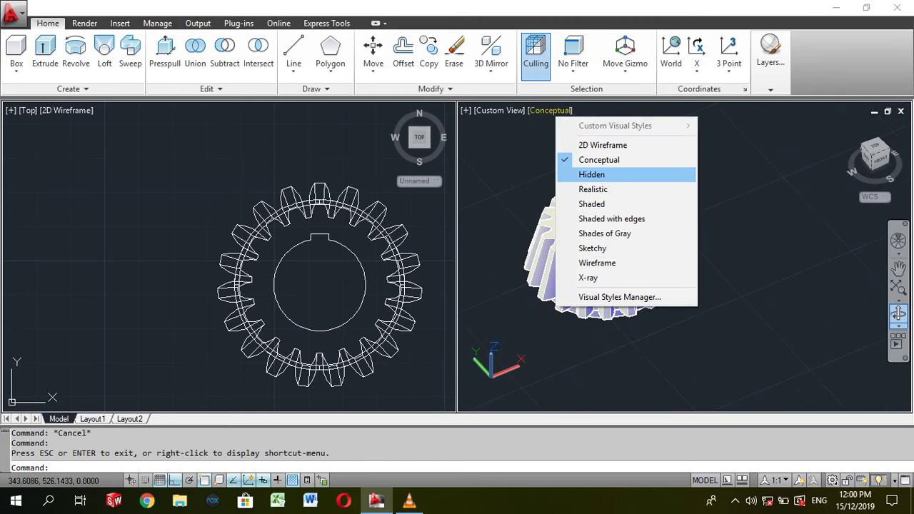
{"action": "left_click", "coordinate": [593, 189]}
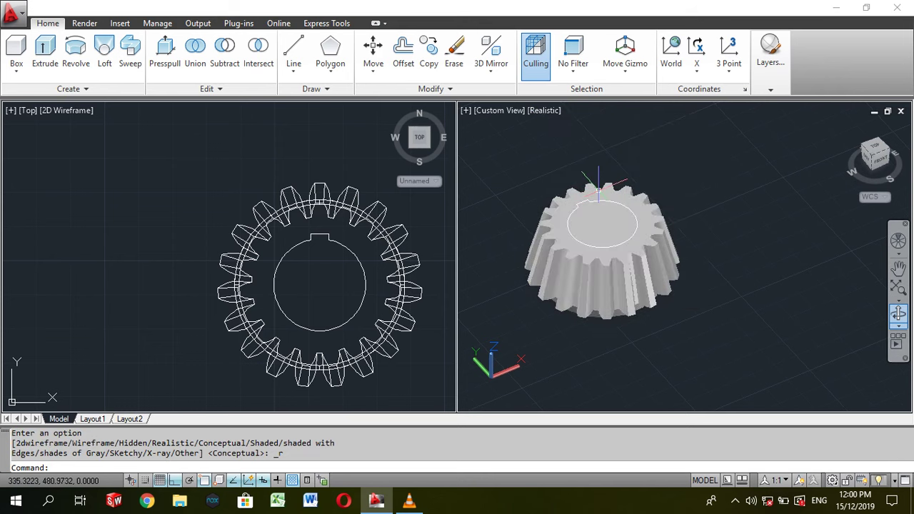
{"action": "scroll", "coordinate": [599, 187], "scroll_direction": "up", "scroll_amount": 3}
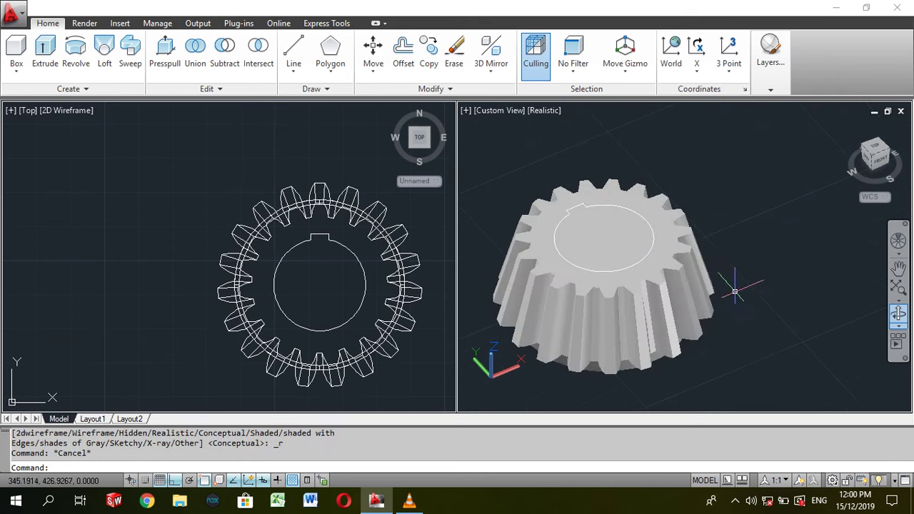
{"action": "scroll", "coordinate": [714, 272], "scroll_direction": "down", "scroll_amount": 2}
{"action": "scroll", "coordinate": [770, 275], "scroll_direction": "down", "scroll_amount": 1}
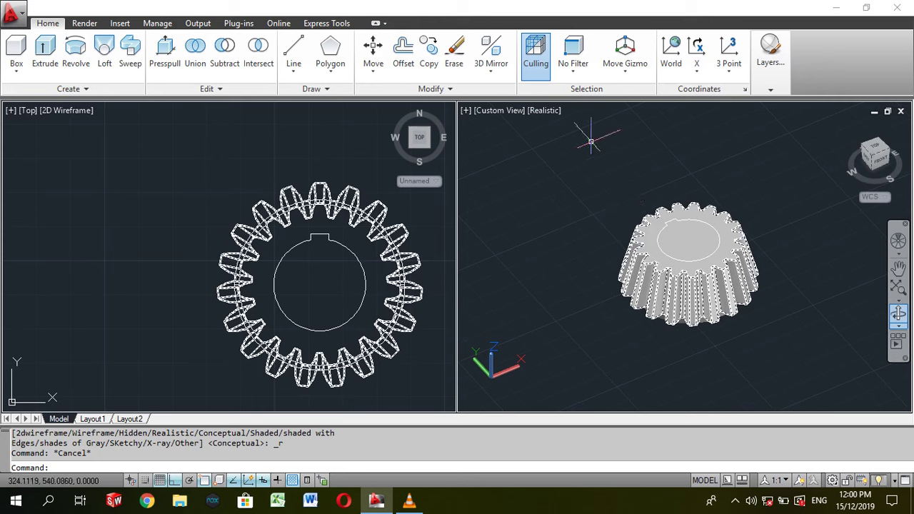
{"action": "key", "text": "Escape"}
{"action": "left_click", "coordinate": [165, 53]}
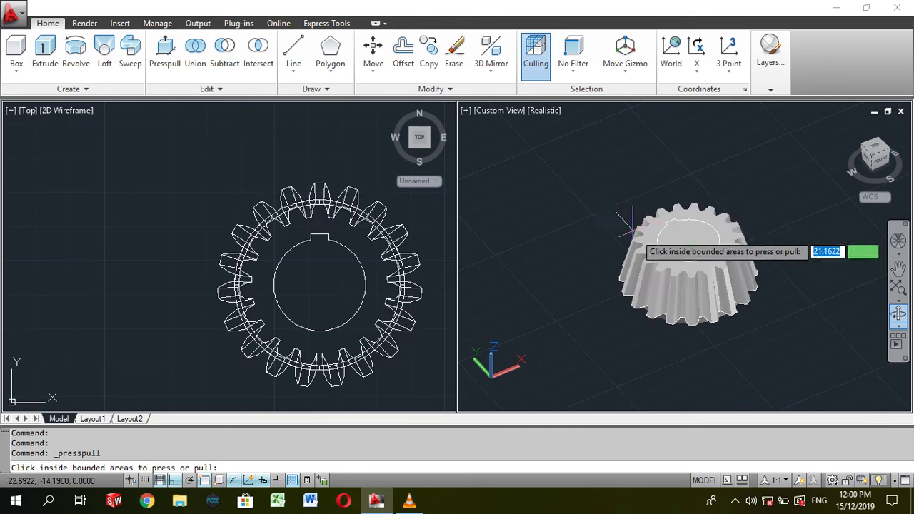
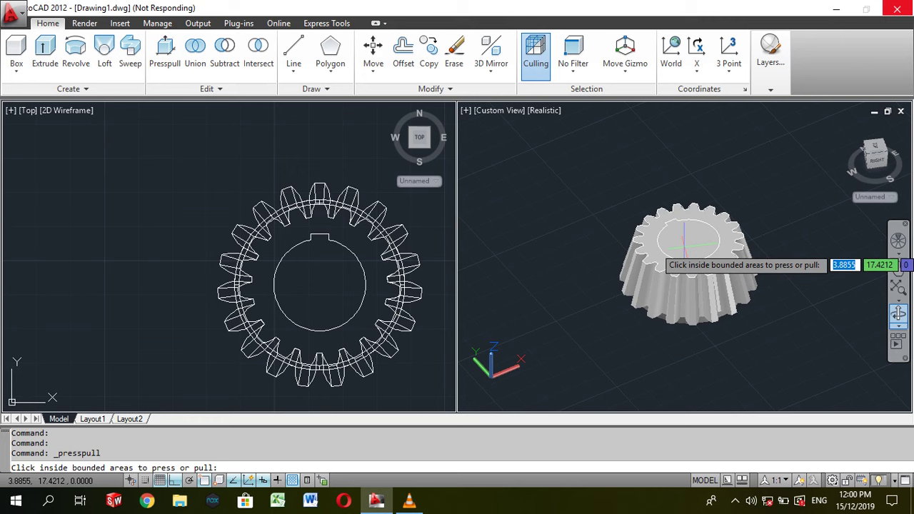
Step: Presspull the bore circle on the top face down through the gear, then orbit to inspect the bore
{"action": "left_click", "coordinate": [684, 245]}
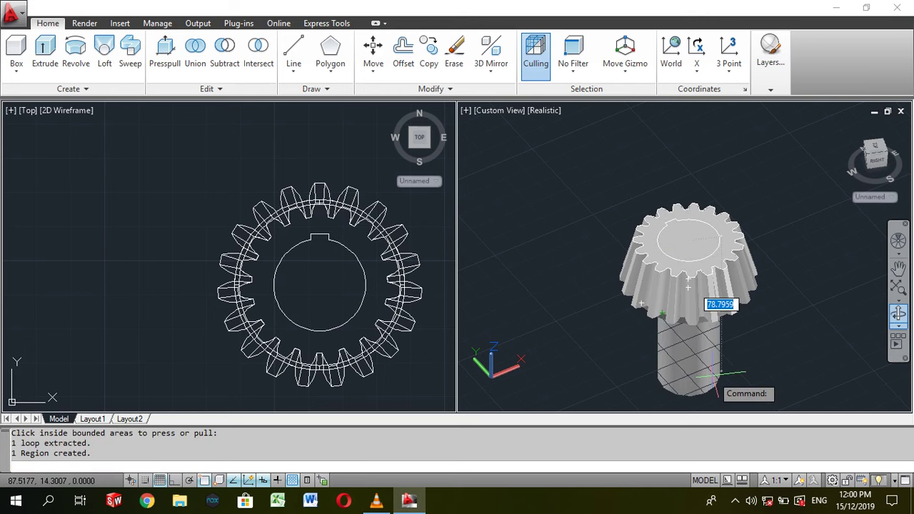
{"action": "left_click", "coordinate": [720, 374]}
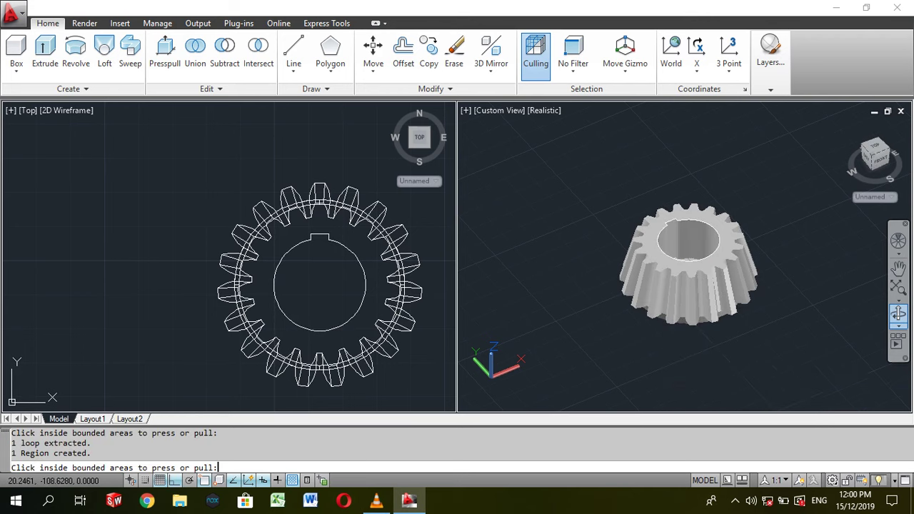
{"action": "key", "text": "Return"}
{"action": "mouse_move", "coordinate": [696, 253]}
{"action": "middle_mouse_down", "text": "shift"}
{"action": "mouse_move", "coordinate": [696, 214]}
{"action": "mouse_move", "coordinate": [697, 307]}
{"action": "middle_mouse_up", "text": "shift"}
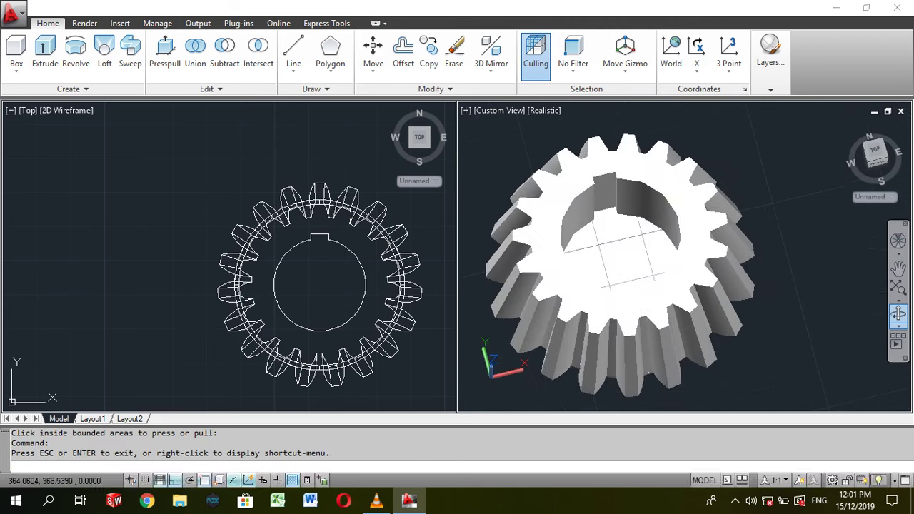
Step: Start a Subtract on the gear, orbit to a lower front angle, then cancel
{"action": "left_click", "coordinate": [225, 53]}
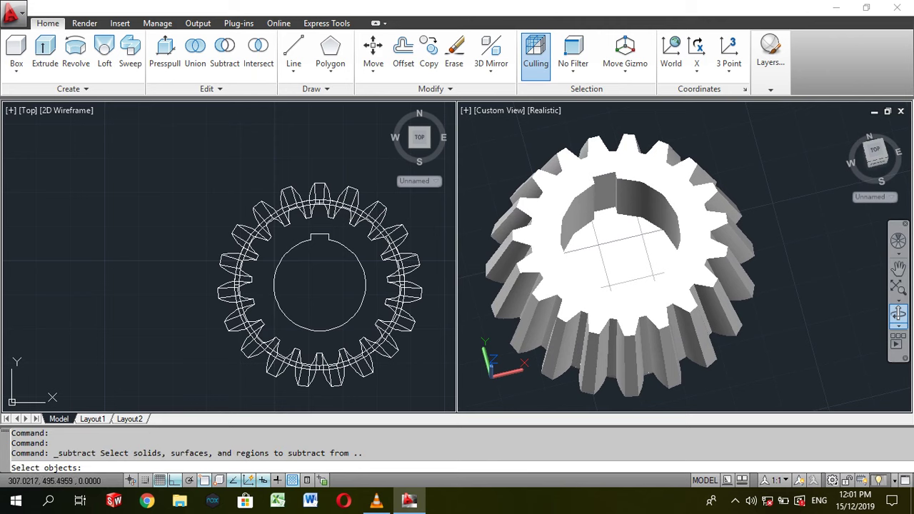
{"action": "left_click", "coordinate": [611, 247]}
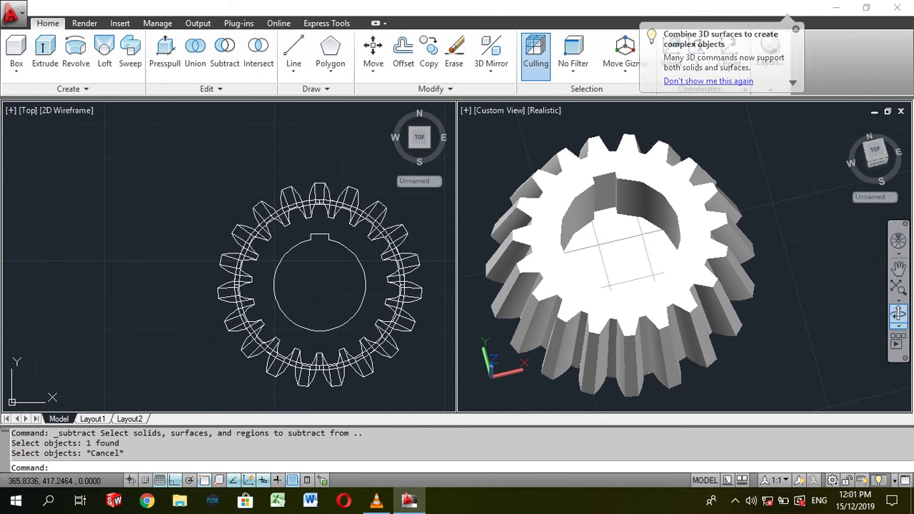
{"action": "mouse_move", "coordinate": [617, 251]}
{"action": "middle_mouse_down", "text": "shift"}
{"action": "mouse_move", "coordinate": [617, 200]}
{"action": "mouse_move", "coordinate": [617, 266]}
{"action": "mouse_move", "coordinate": [628, 236]}
{"action": "middle_mouse_up", "text": "shift"}
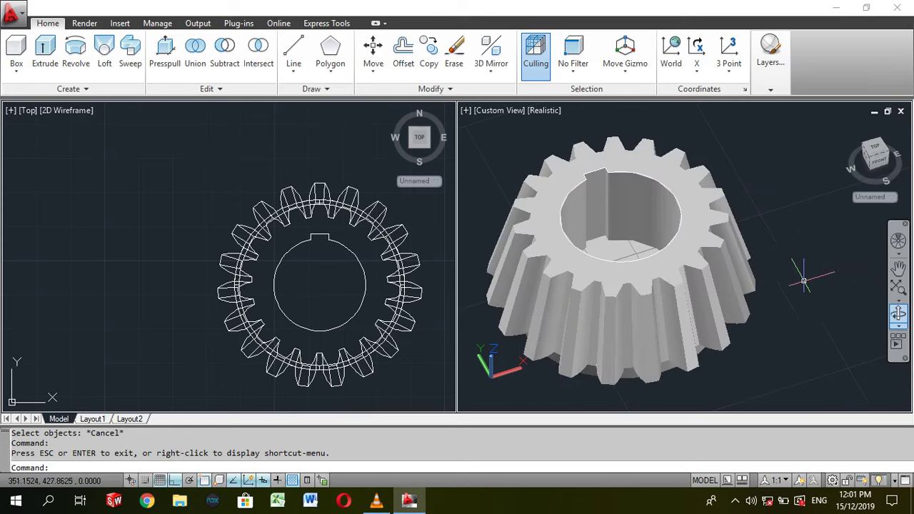
{"action": "left_click", "coordinate": [607, 257]}
{"action": "key", "text": "Escape"}
Step: Check the bore object, then undo the bore presspull with Ctrl+Z twice
{"action": "left_click", "coordinate": [603, 243]}
{"action": "scroll", "coordinate": [603, 242], "scroll_direction": "up", "scroll_amount": 5}
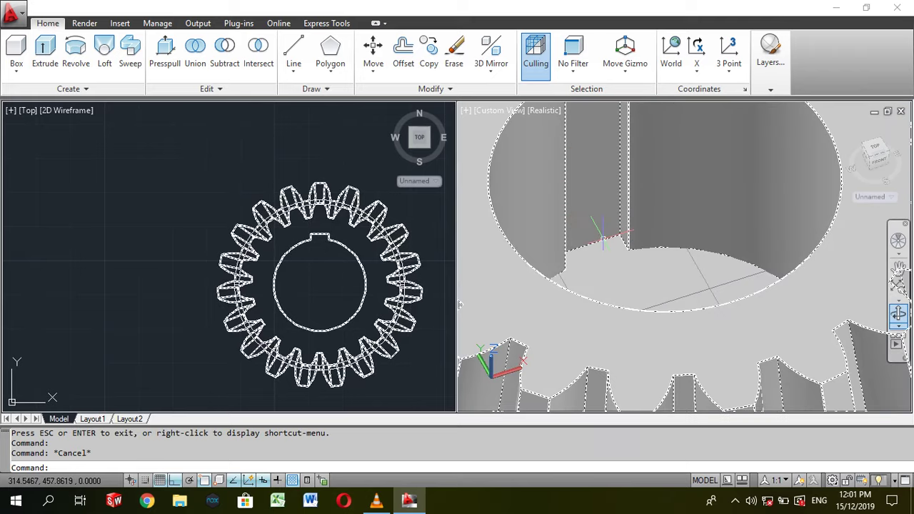
{"action": "left_click", "coordinate": [603, 239]}
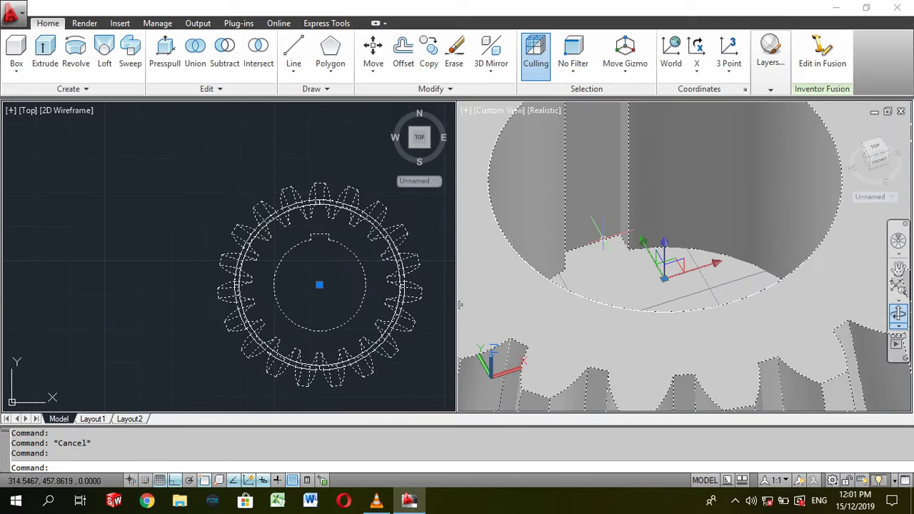
{"action": "key", "text": "Escape"}
{"action": "scroll", "coordinate": [603, 239], "scroll_direction": "down", "scroll_amount": 5}
{"action": "key", "text": "ctrl+z"}
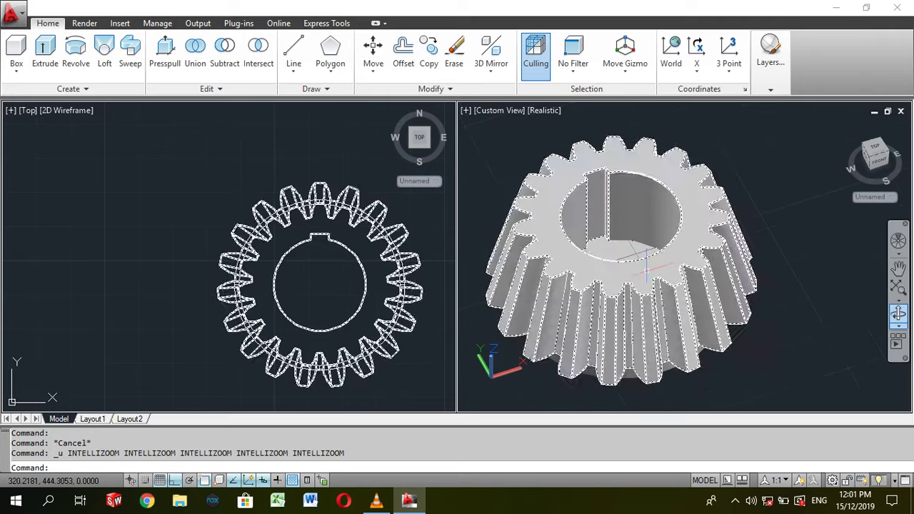
{"action": "key", "text": "ctrl+z"}
{"action": "key", "text": "ctrl+z"}
{"action": "key", "text": "ctrl+z"}
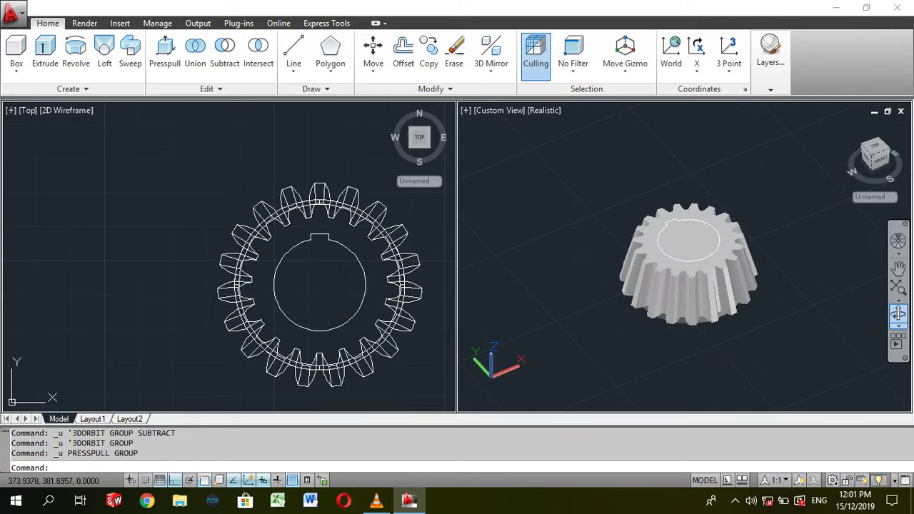
Step: Orbit the gear to a higher angle and switch the right viewport to 2D Wireframe
{"action": "middle_click_drag", "start_coordinate": [898, 313], "coordinate": [821, 314], "text": "shift"}
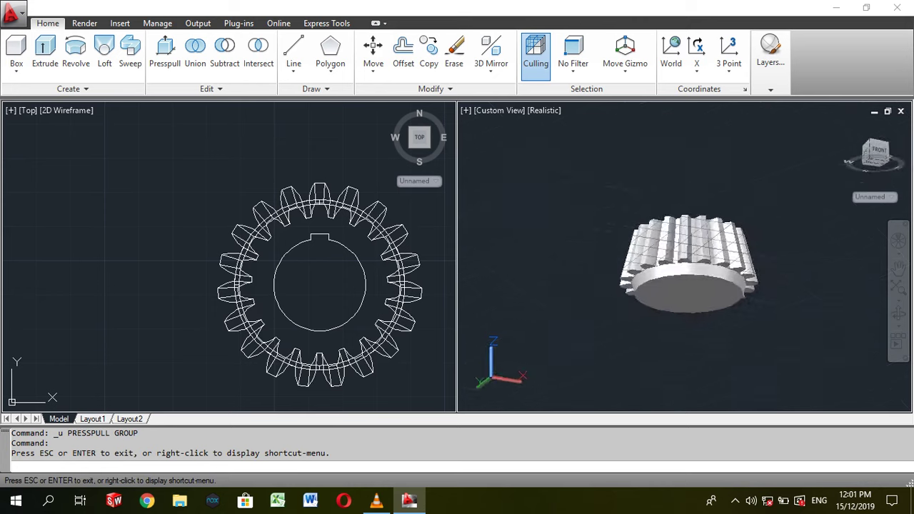
{"action": "middle_click_drag", "start_coordinate": [821, 314], "coordinate": [595, 197], "text": "shift"}
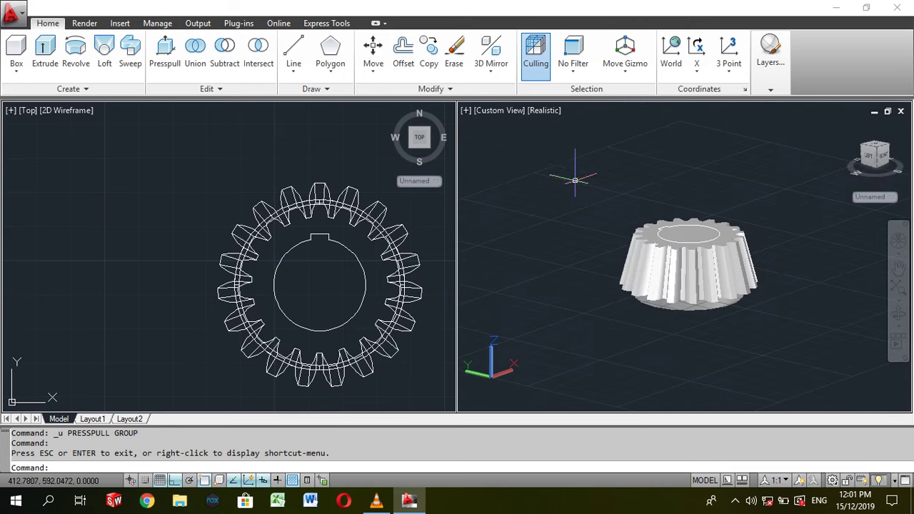
{"action": "left_click", "coordinate": [544, 110]}
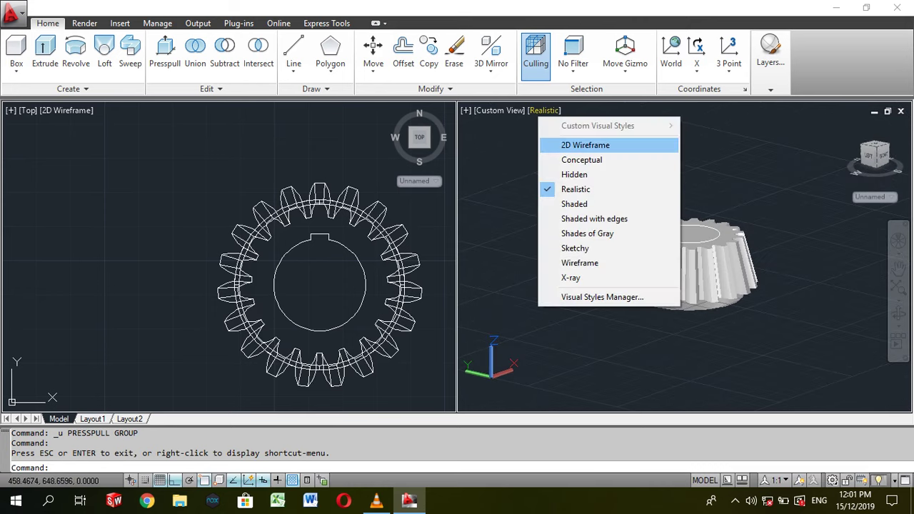
{"action": "left_click", "coordinate": [586, 145]}
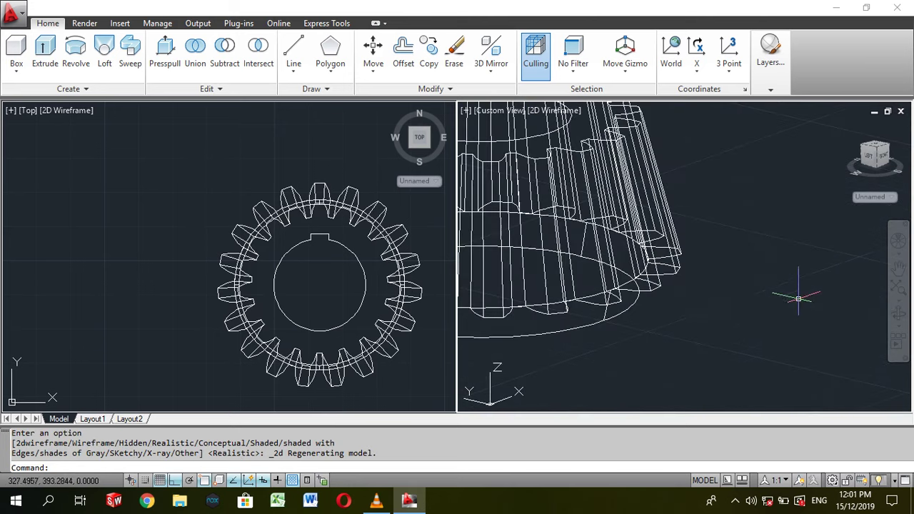
{"action": "scroll", "coordinate": [646, 271], "scroll_direction": "up", "scroll_amount": 1}
{"action": "scroll", "coordinate": [646, 272], "scroll_direction": "up", "scroll_amount": 2}
{"action": "middle_click_drag", "start_coordinate": [651, 240], "coordinate": [500, 112], "text": "shift"}
Step: Set the right viewport to the SW Isometric preset view
{"action": "left_click", "coordinate": [500, 110]}
{"action": "left_click", "coordinate": [561, 232]}
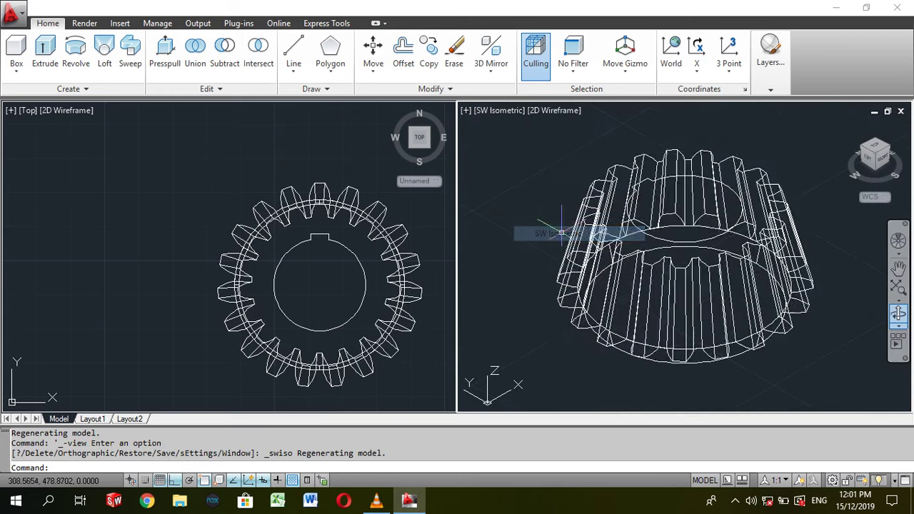
{"action": "scroll", "coordinate": [657, 275], "scroll_direction": "up", "scroll_amount": 2}
{"action": "scroll", "coordinate": [643, 298], "scroll_direction": "down", "scroll_amount": 2}
{"action": "scroll", "coordinate": [643, 314], "scroll_direction": "down", "scroll_amount": 1}
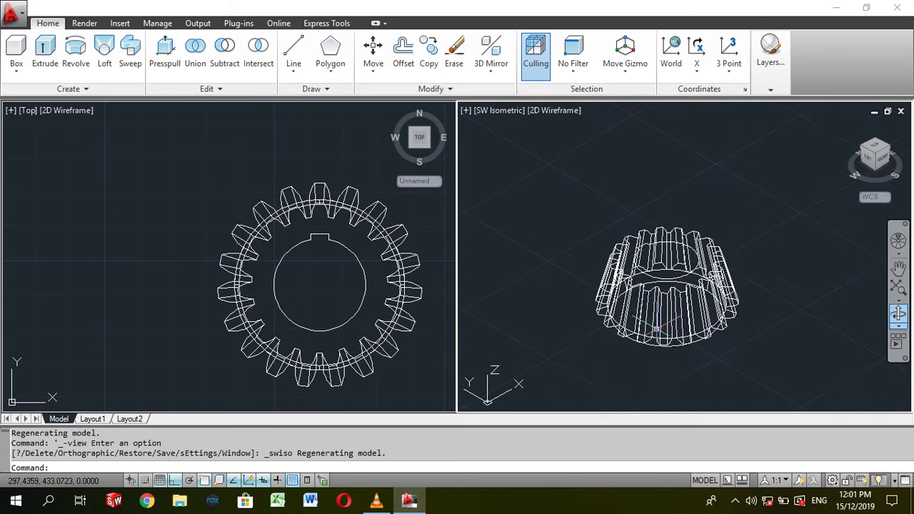
{"action": "scroll", "coordinate": [628, 347], "scroll_direction": "up", "scroll_amount": 1}
{"action": "left_click", "coordinate": [621, 341]}
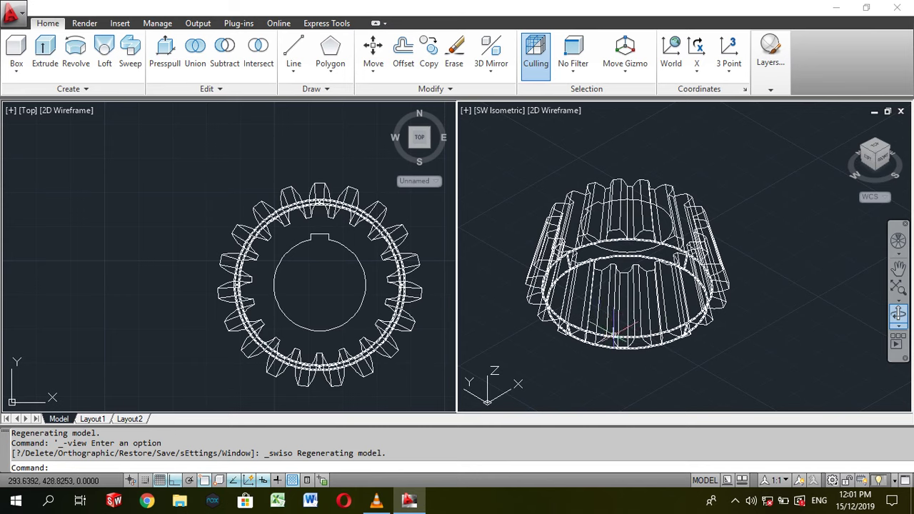
{"action": "key", "text": "Escape"}
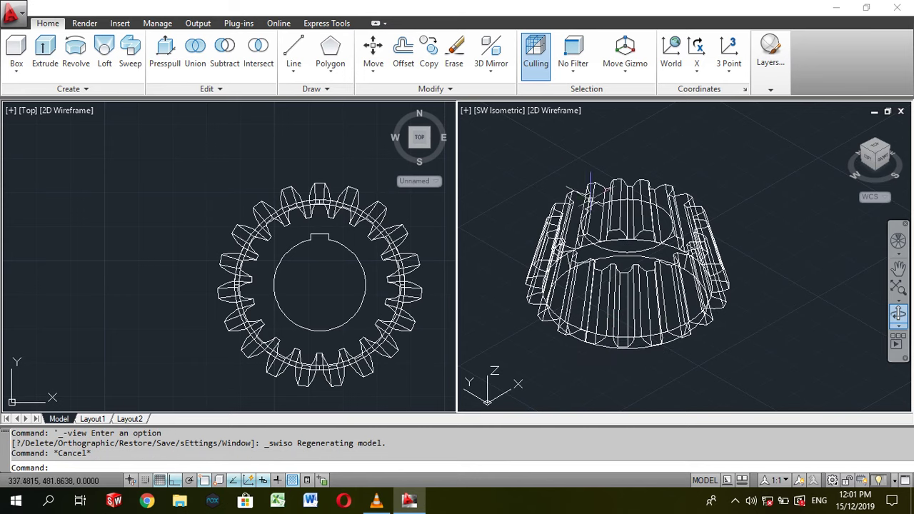
{"action": "left_click", "coordinate": [601, 203]}
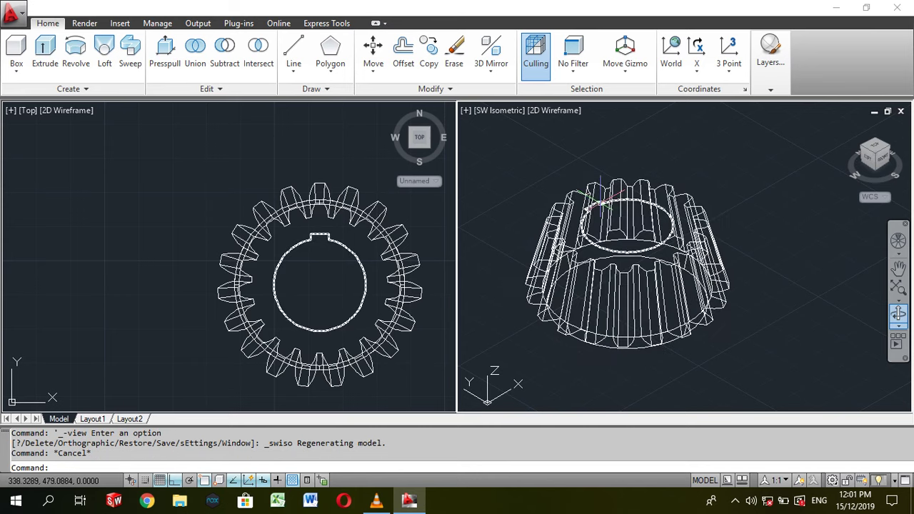
{"action": "left_click", "coordinate": [601, 203]}
{"action": "type", "text": "copy"}
{"action": "key", "text": "Return"}
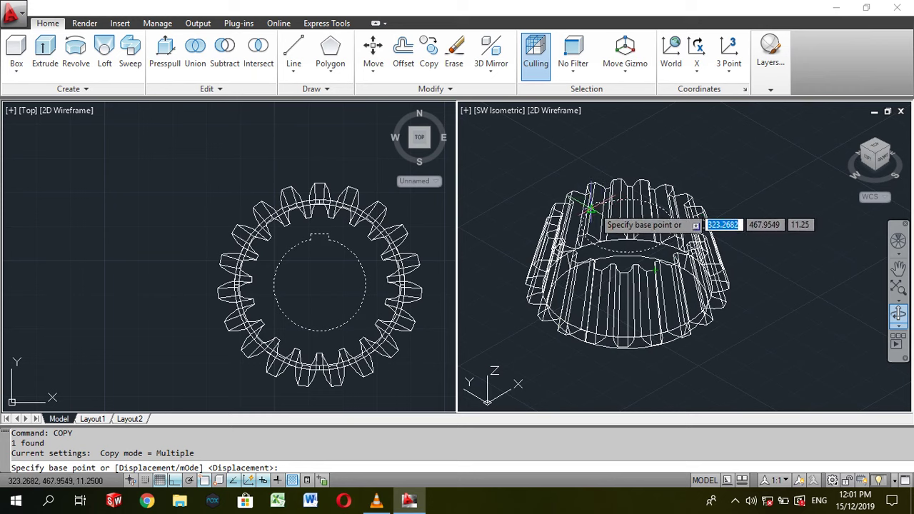
{"action": "scroll", "coordinate": [590, 209], "scroll_direction": "up", "scroll_amount": 3}
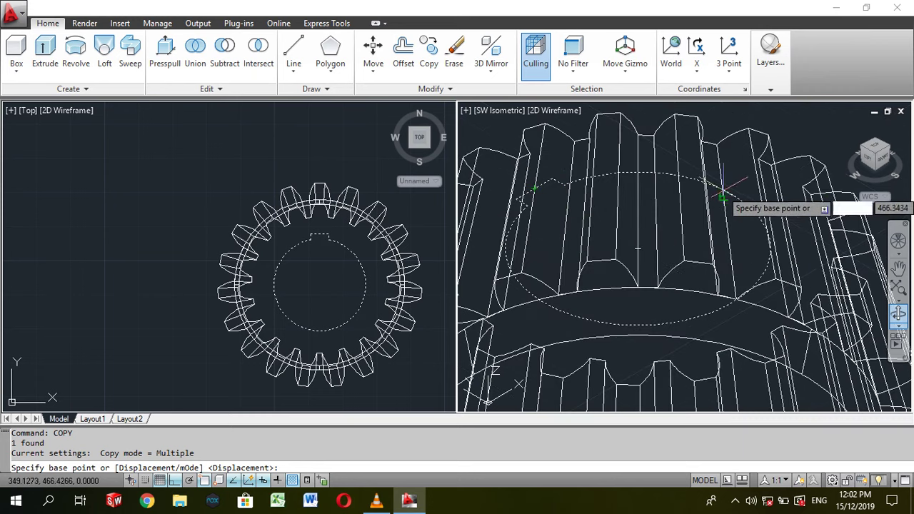
{"action": "left_click", "coordinate": [649, 238]}
{"action": "scroll", "coordinate": [649, 239], "scroll_direction": "down", "scroll_amount": 3}
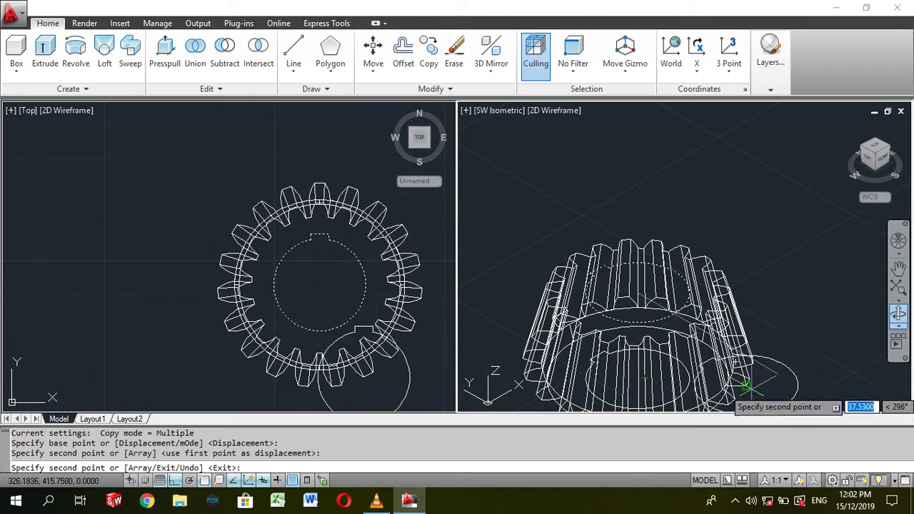
{"action": "key", "text": "Escape"}
{"action": "scroll", "coordinate": [753, 361], "scroll_direction": "down", "scroll_amount": 3}
{"action": "scroll", "coordinate": [753, 361], "scroll_direction": "up", "scroll_amount": 2}
Step: Zoom in and orbit the gear to a lower viewing angle
{"action": "scroll", "coordinate": [722, 336], "scroll_direction": "up", "scroll_amount": 2}
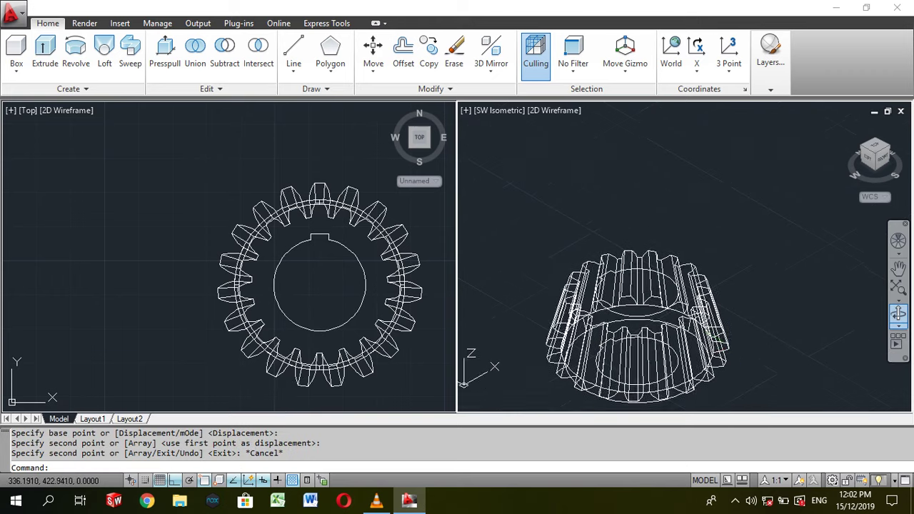
{"action": "scroll", "coordinate": [690, 309], "scroll_direction": "up", "scroll_amount": 1}
{"action": "scroll", "coordinate": [667, 310], "scroll_direction": "up", "scroll_amount": 2}
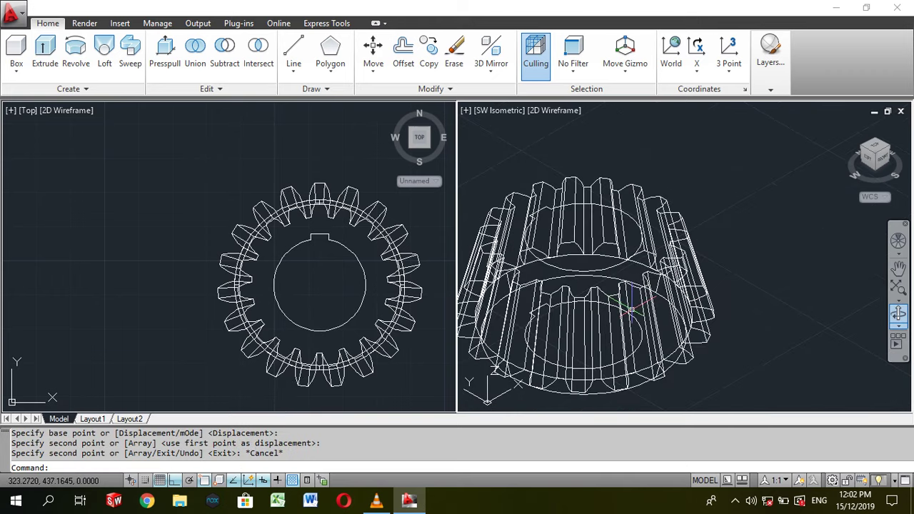
{"action": "mouse_move", "coordinate": [668, 310]}
{"action": "middle_mouse_down", "text": "shift"}
{"action": "mouse_move", "coordinate": [668, 264]}
{"action": "mouse_move", "coordinate": [668, 300]}
{"action": "mouse_move", "coordinate": [731, 334]}
{"action": "middle_mouse_up", "text": "shift"}
{"action": "scroll", "coordinate": [731, 334], "scroll_direction": "up", "scroll_amount": 3}
{"action": "scroll", "coordinate": [734, 322], "scroll_direction": "up", "scroll_amount": 2}
{"action": "scroll", "coordinate": [738, 307], "scroll_direction": "up", "scroll_amount": 2}
{"action": "key", "text": "Escape"}
{"action": "middle_click_drag", "start_coordinate": [707, 306], "coordinate": [671, 276], "text": "shift"}
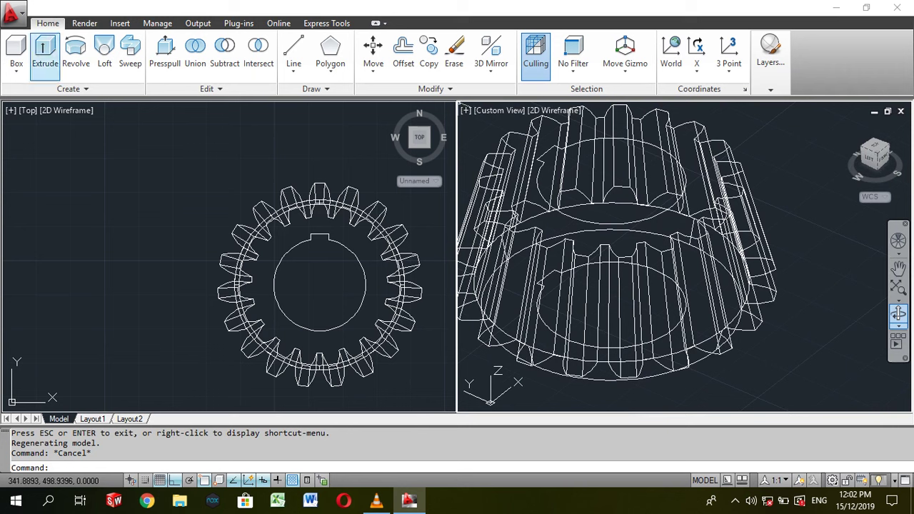
Step: Extrude the bore and keyway profile, then undo the extrusion
{"action": "left_click", "coordinate": [44, 52]}
{"action": "left_click", "coordinate": [543, 322]}
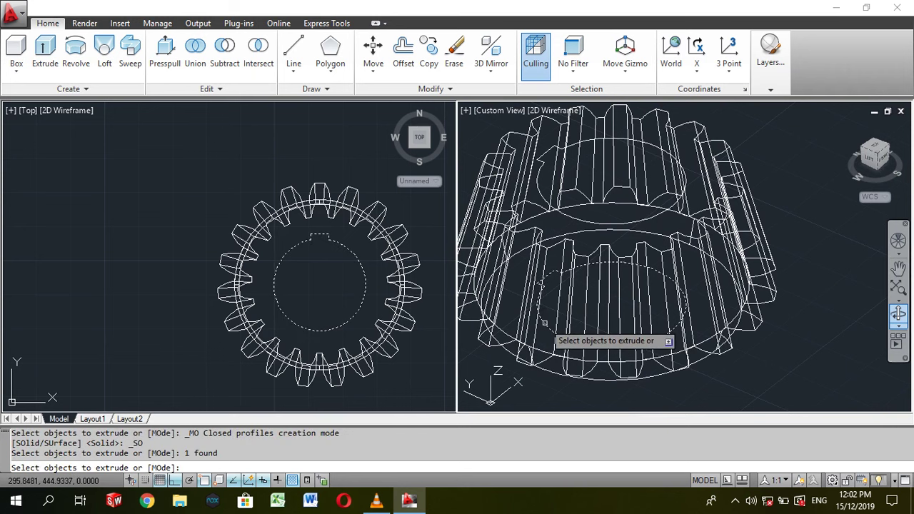
{"action": "key", "text": "Return"}
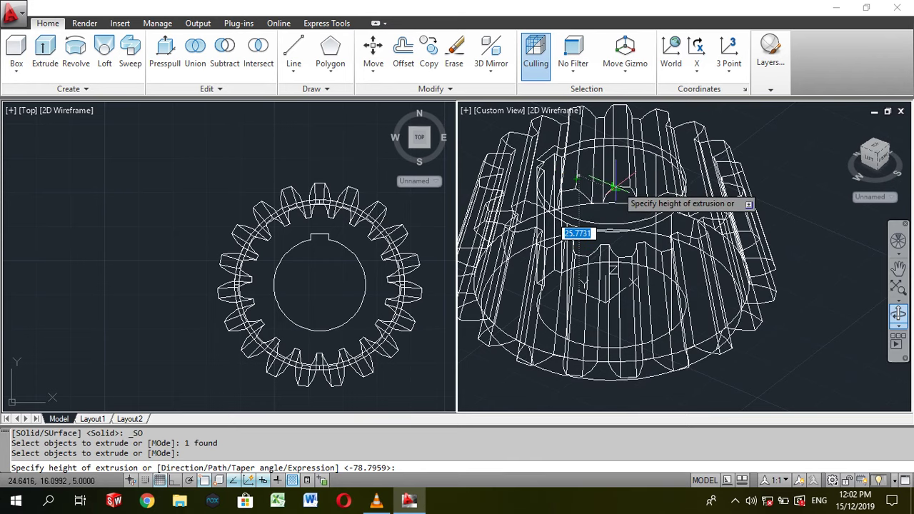
{"action": "left_click", "coordinate": [612, 187]}
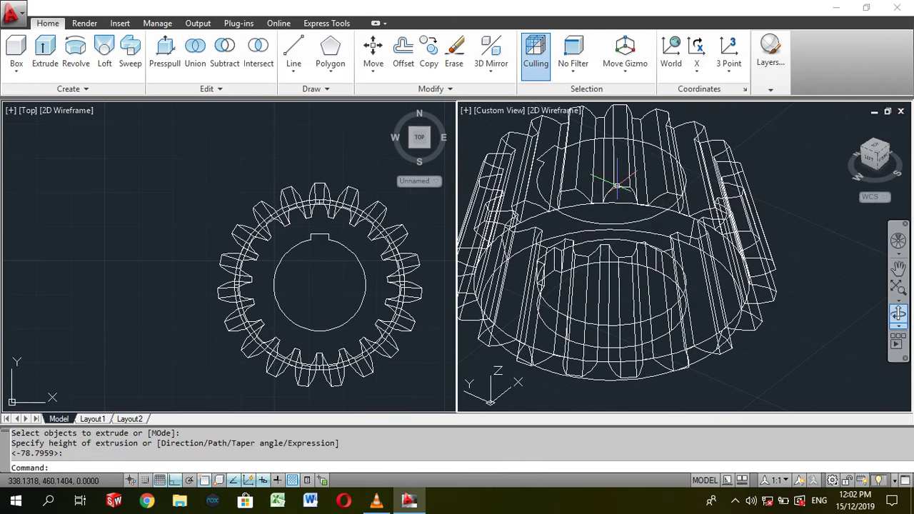
{"action": "key", "text": "ctrl+z"}
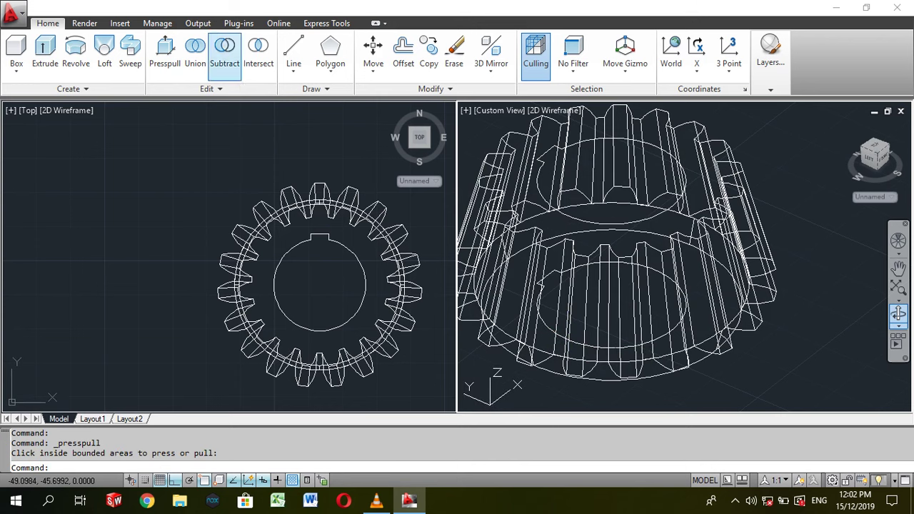
{"action": "left_click", "coordinate": [225, 53]}
{"action": "left_click", "coordinate": [164, 54]}
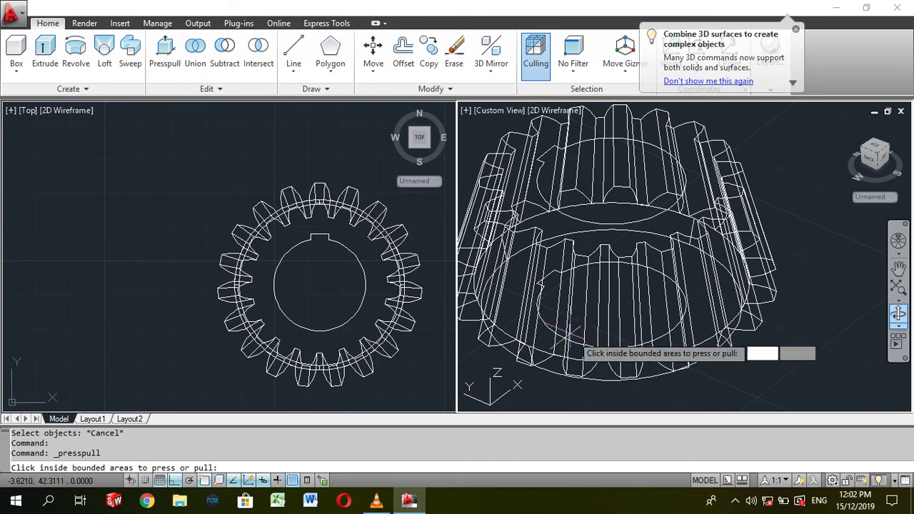
{"action": "scroll", "coordinate": [574, 348], "scroll_direction": "up", "scroll_amount": 3}
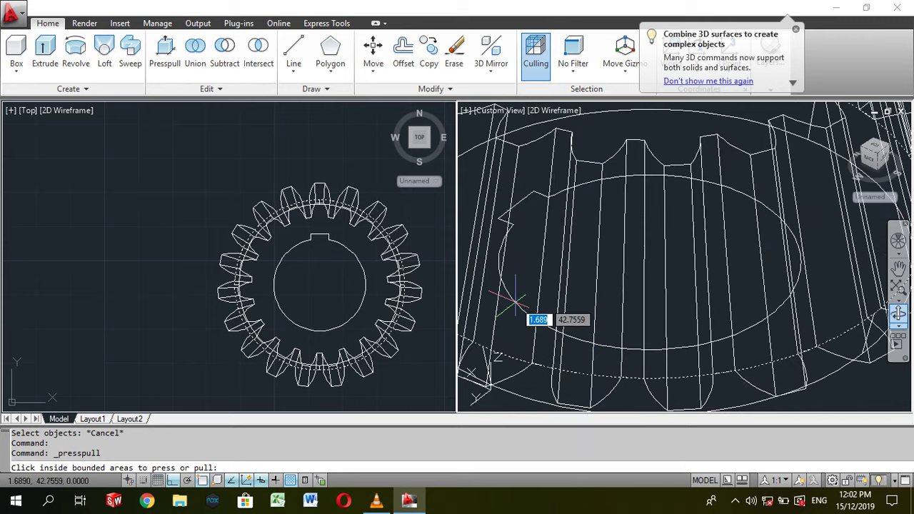
{"action": "key", "text": "Return"}
{"action": "scroll", "coordinate": [548, 197], "scroll_direction": "down", "scroll_amount": 5}
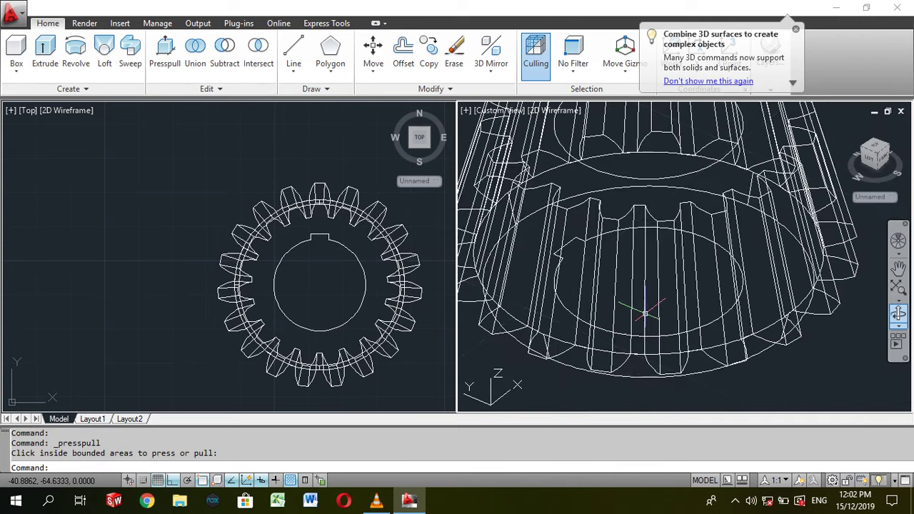
{"action": "left_click", "coordinate": [45, 53]}
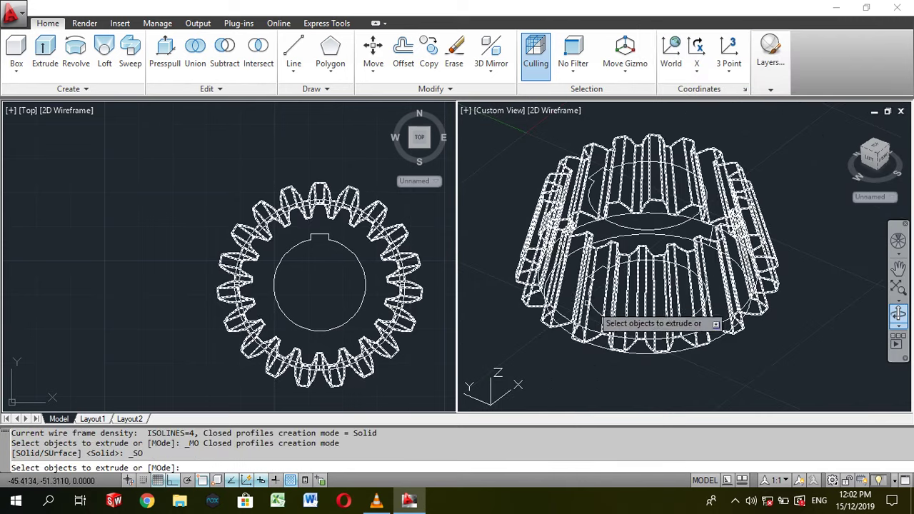
{"action": "left_click", "coordinate": [594, 312]}
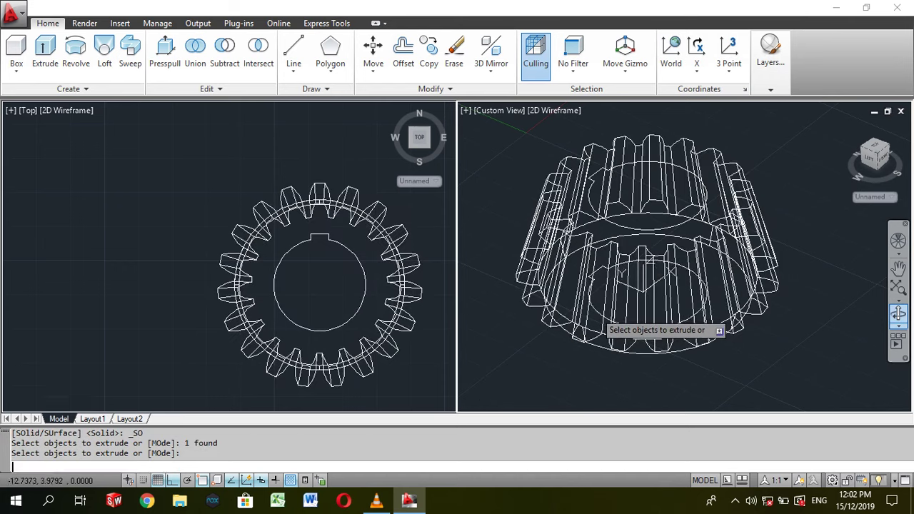
{"action": "key", "text": "Return"}
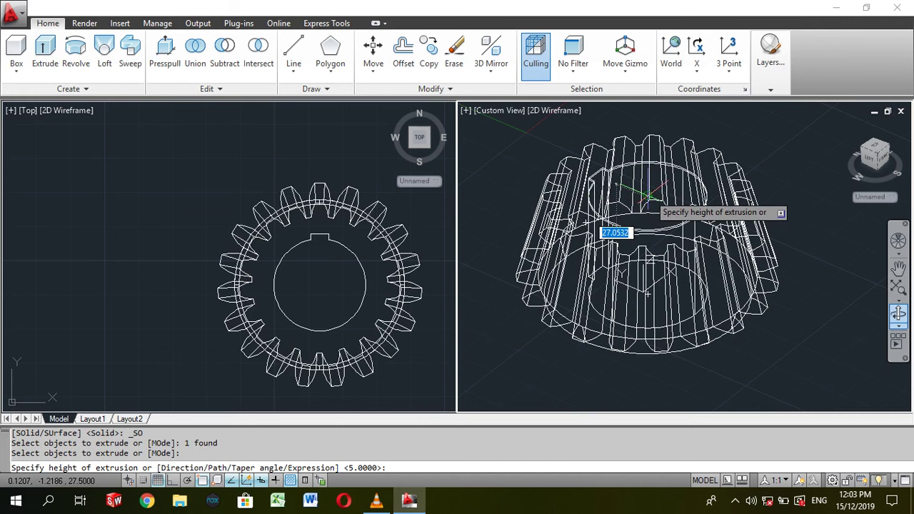
{"action": "left_click", "coordinate": [648, 195]}
{"action": "key", "text": "Escape"}
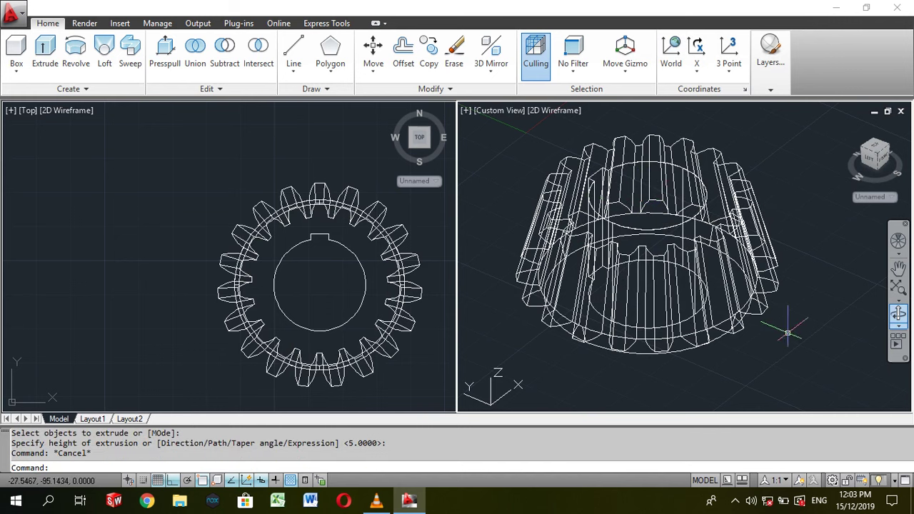
{"action": "scroll", "coordinate": [788, 332], "scroll_direction": "down", "scroll_amount": 3}
{"action": "scroll", "coordinate": [787, 333], "scroll_direction": "up", "scroll_amount": 1}
Step: Recentre the gear and apply the Hidden visual style to the 3D viewport
{"action": "middle_click_drag", "start_coordinate": [787, 333], "coordinate": [679, 338]}
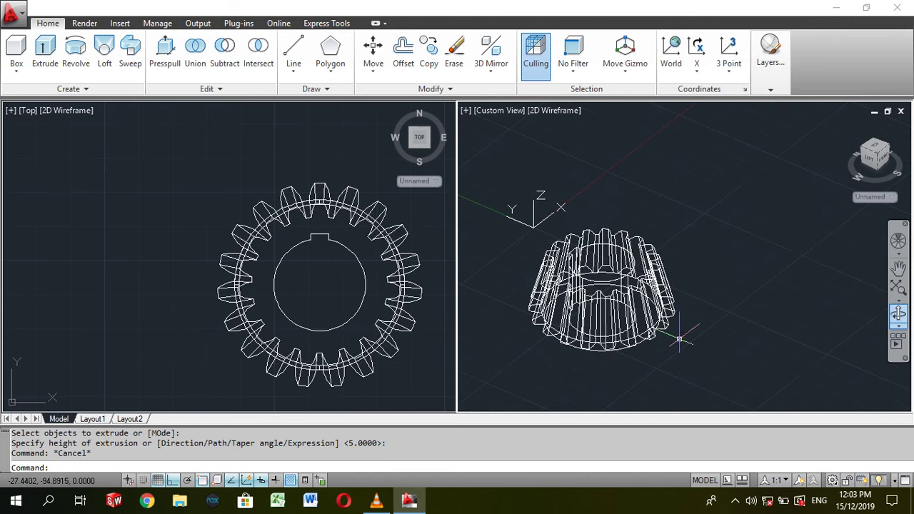
{"action": "key", "text": "Escape"}
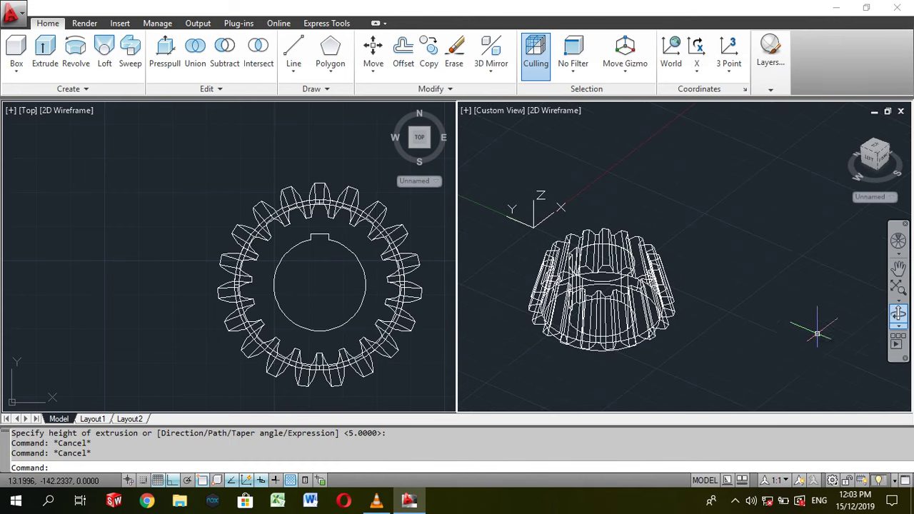
{"action": "left_click", "coordinate": [555, 110]}
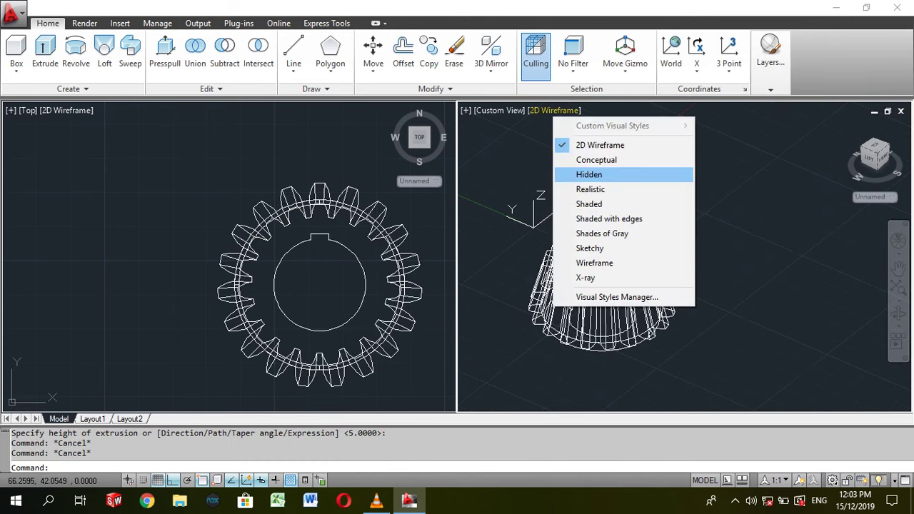
{"action": "left_click", "coordinate": [593, 173]}
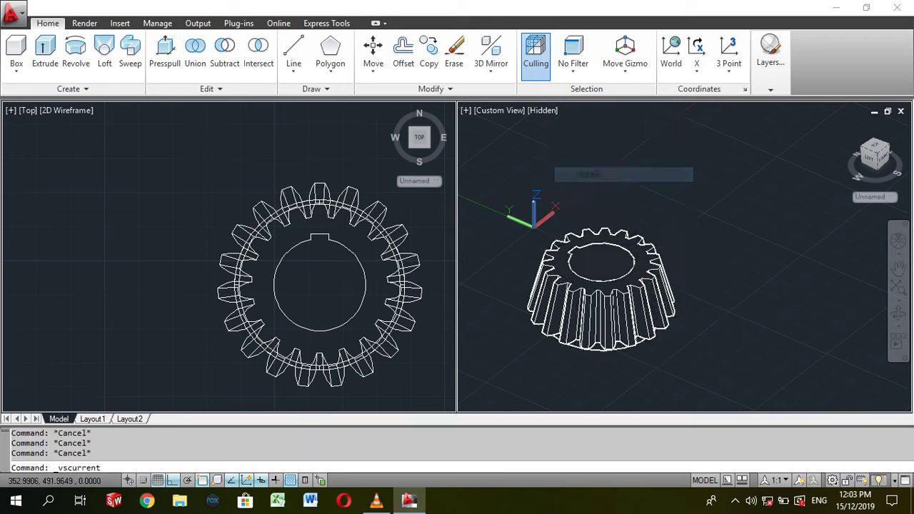
{"action": "left_click", "coordinate": [543, 110]}
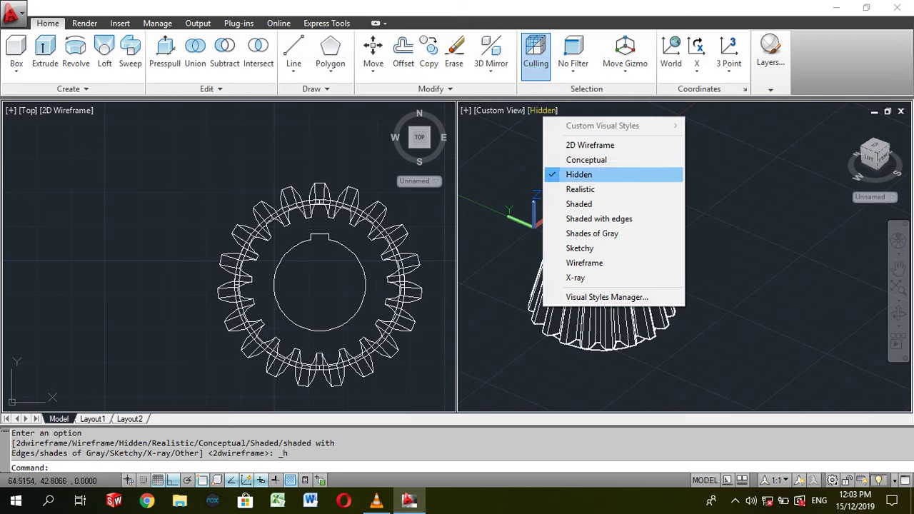
{"action": "left_click", "coordinate": [571, 173]}
Step: Switch the 3D viewport to the Conceptual visual style and check the gear solid
{"action": "left_click", "coordinate": [543, 110]}
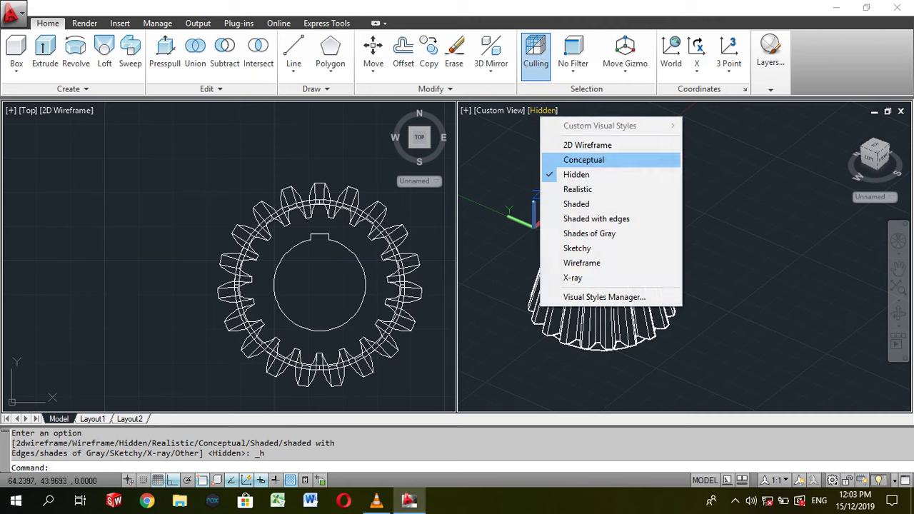
{"action": "left_click", "coordinate": [569, 153]}
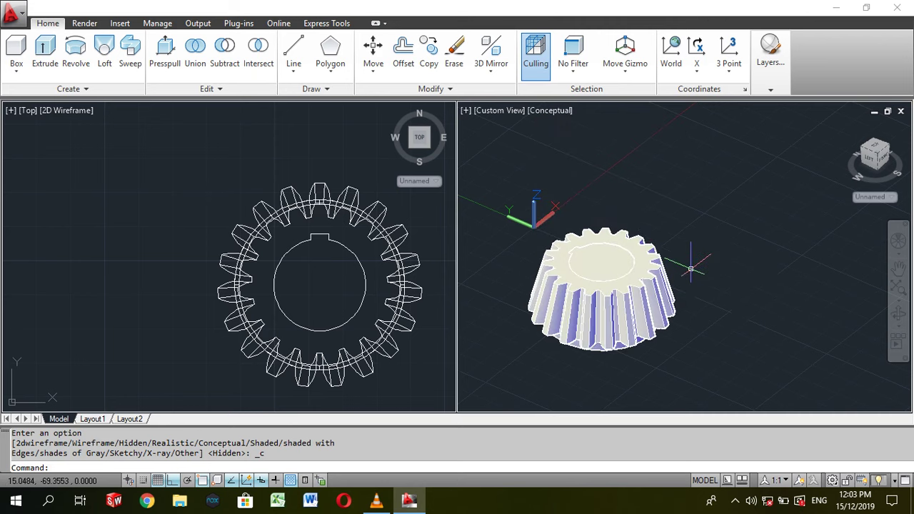
{"action": "scroll", "coordinate": [690, 269], "scroll_direction": "up", "scroll_amount": 5}
{"action": "scroll", "coordinate": [715, 269], "scroll_direction": "down", "scroll_amount": 3}
{"action": "key", "text": "Escape"}
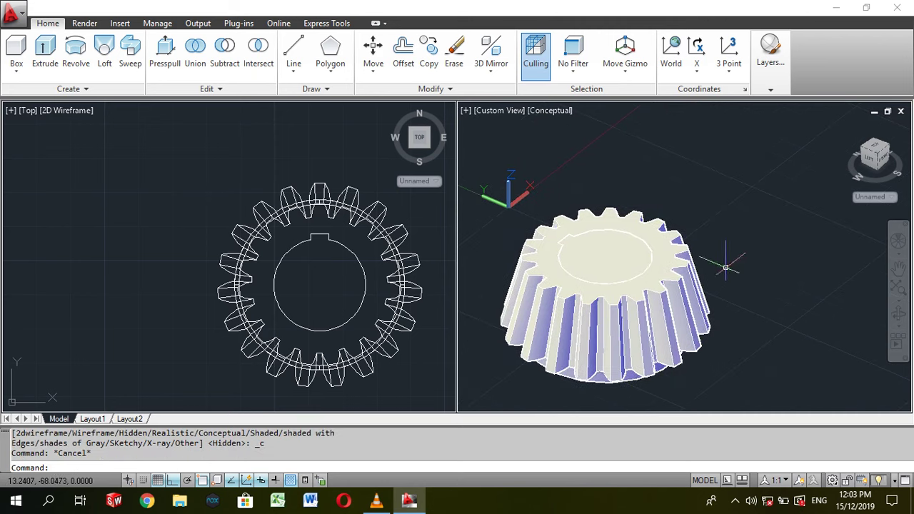
{"action": "left_click", "coordinate": [560, 251]}
{"action": "key", "text": "Escape"}
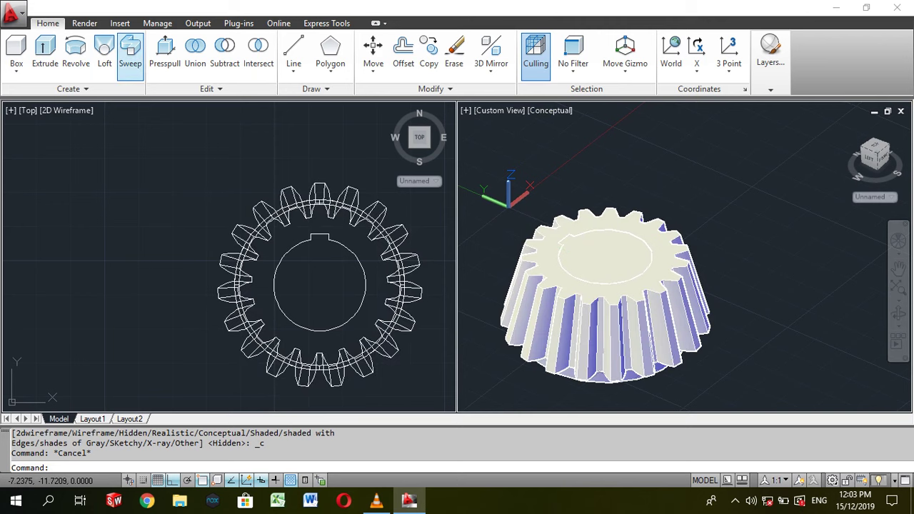
Step: Try subtracting the inner cylinder from the gear, then cancel the failed attempt
{"action": "left_click", "coordinate": [224, 51]}
{"action": "left_click", "coordinate": [603, 232]}
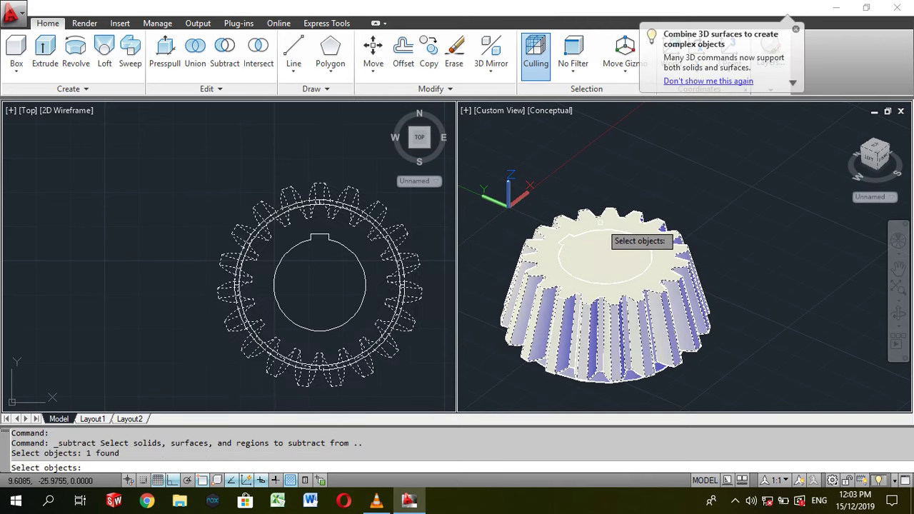
{"action": "key", "text": "Return"}
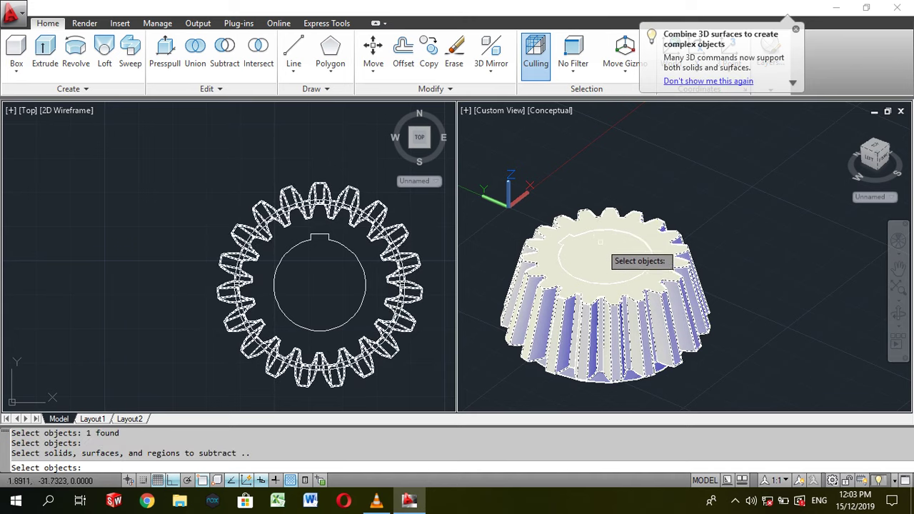
{"action": "left_click", "coordinate": [600, 243]}
{"action": "key", "text": "Return"}
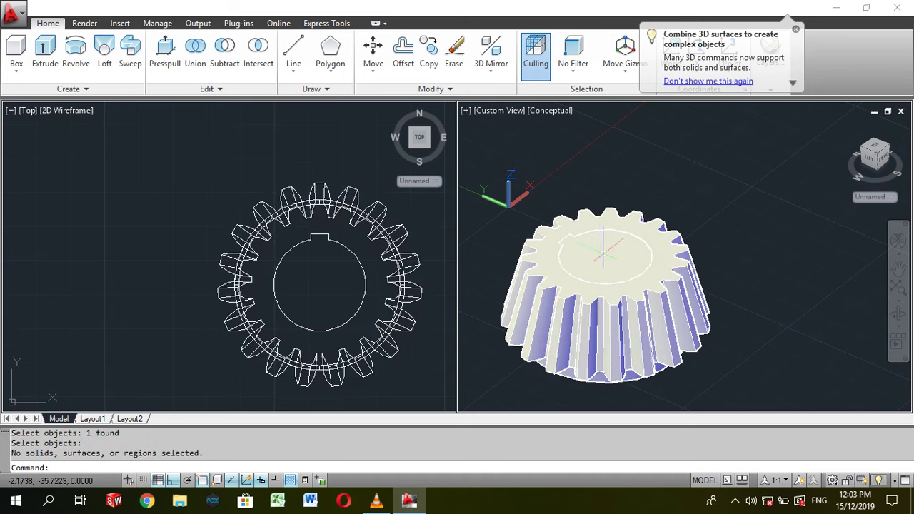
{"action": "key", "text": "Escape"}
Step: Subtract the inner bore cylinder from the gear and orbit to inspect the hole
{"action": "left_click", "coordinate": [224, 53]}
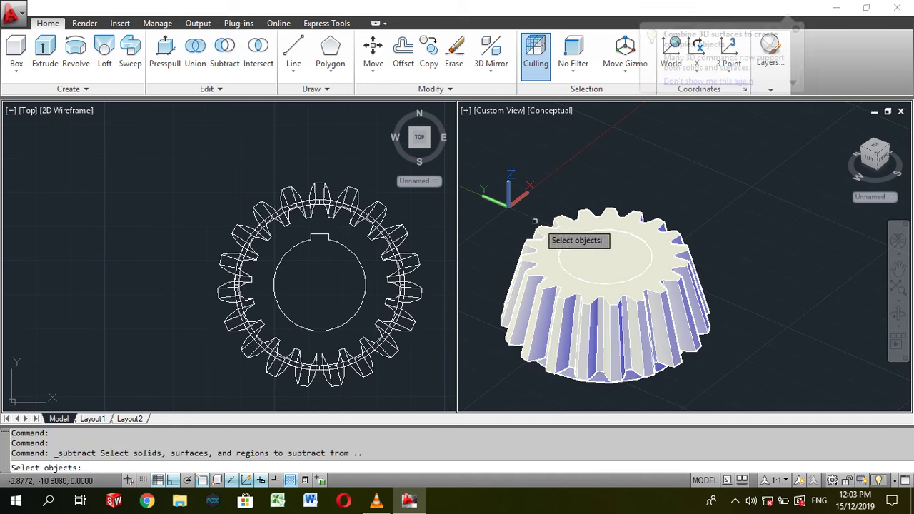
{"action": "left_click", "coordinate": [553, 254]}
{"action": "key", "text": "Return"}
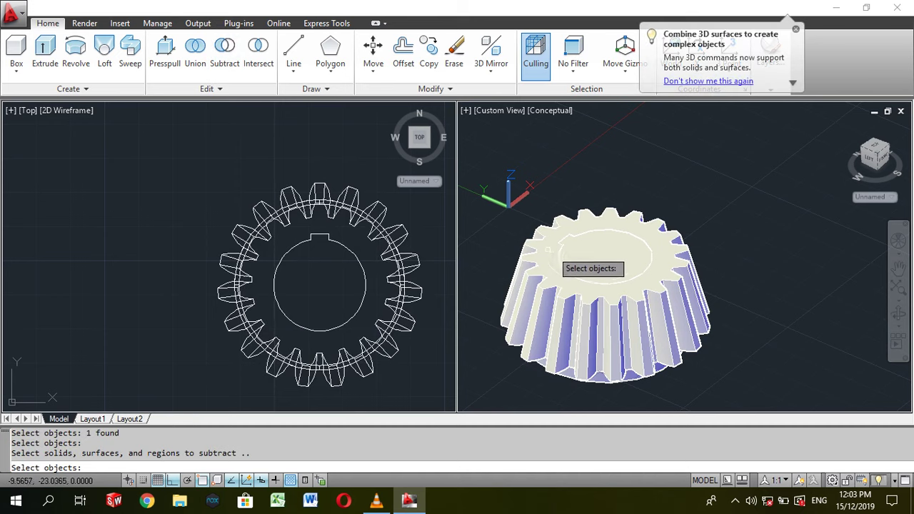
{"action": "scroll", "coordinate": [585, 254], "scroll_direction": "up", "scroll_amount": 5}
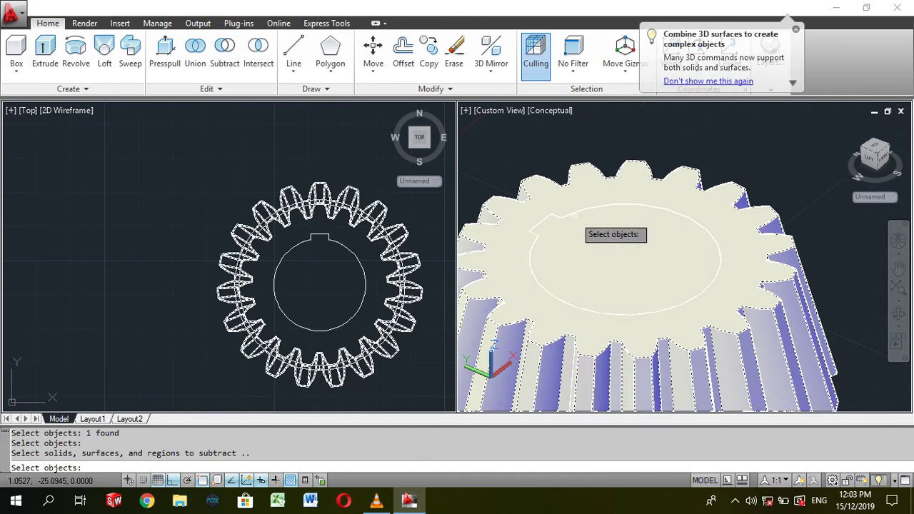
{"action": "left_click", "coordinate": [576, 213]}
{"action": "key", "text": "Return"}
{"action": "scroll", "coordinate": [576, 213], "scroll_direction": "down", "scroll_amount": 3}
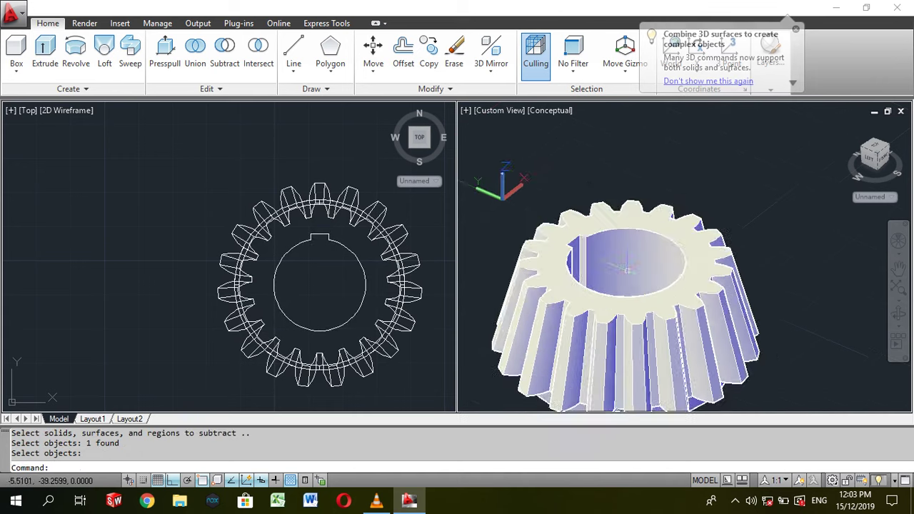
{"action": "scroll", "coordinate": [575, 213], "scroll_direction": "down", "scroll_amount": 2}
{"action": "mouse_move", "coordinate": [575, 213]}
{"action": "middle_mouse_down", "text": "shift"}
{"action": "mouse_move", "coordinate": [642, 308]}
{"action": "mouse_move", "coordinate": [784, 327]}
{"action": "middle_mouse_up", "text": "shift"}
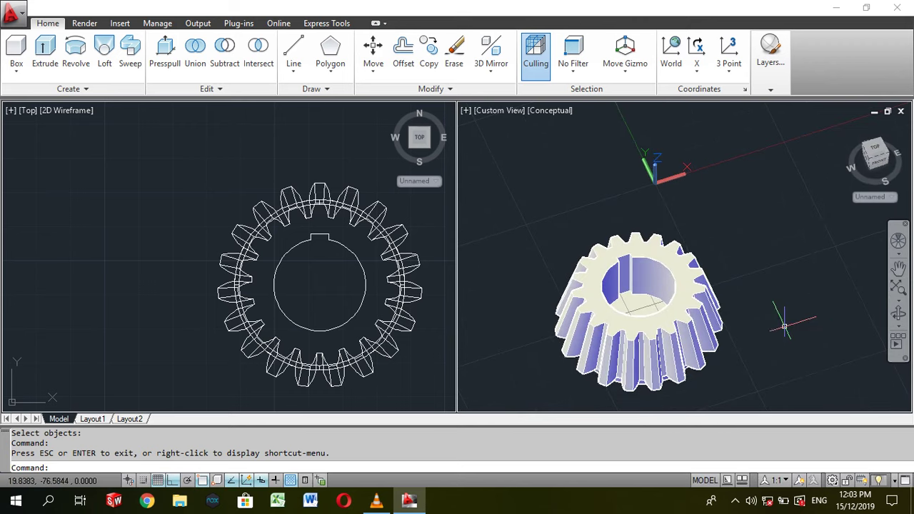
Step: Select the bored gear and orbit to look down into the bore
{"action": "scroll", "coordinate": [784, 326], "scroll_direction": "up", "scroll_amount": 2}
{"action": "left_click", "coordinate": [682, 312]}
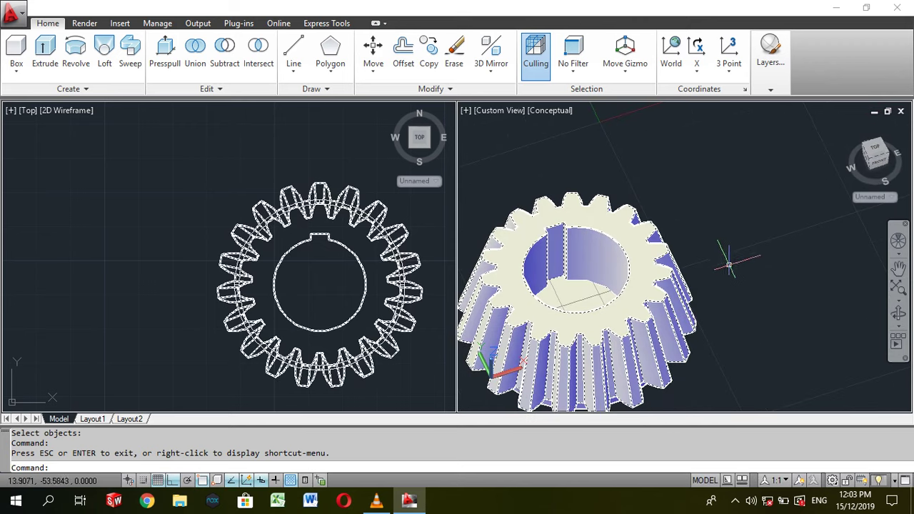
{"action": "key", "text": "Escape"}
{"action": "mouse_move", "coordinate": [729, 265]}
{"action": "middle_mouse_down", "text": "shift"}
{"action": "mouse_move", "coordinate": [859, 304]}
{"action": "mouse_move", "coordinate": [721, 317]}
{"action": "middle_mouse_up", "text": "shift"}
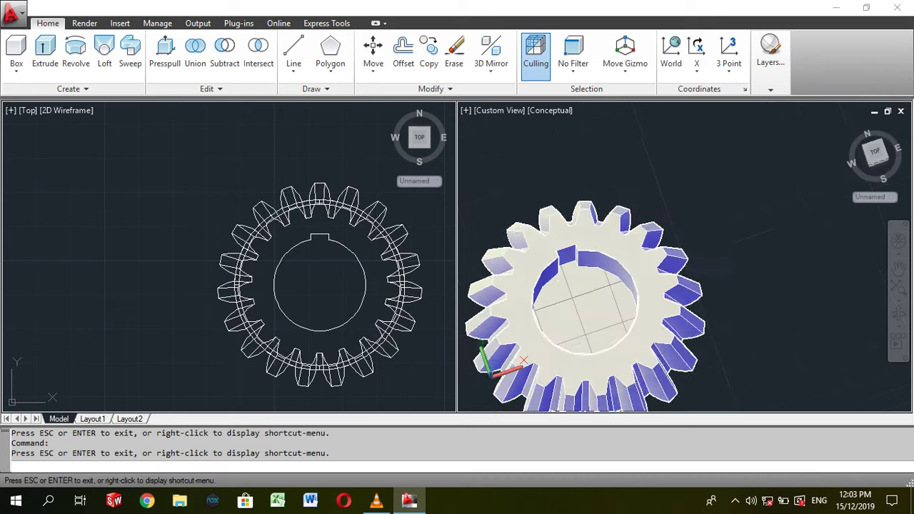
Step: Cancel a new subtraction on the gear and set the 3D viewport to 2D Wireframe
{"action": "left_click", "coordinate": [224, 57]}
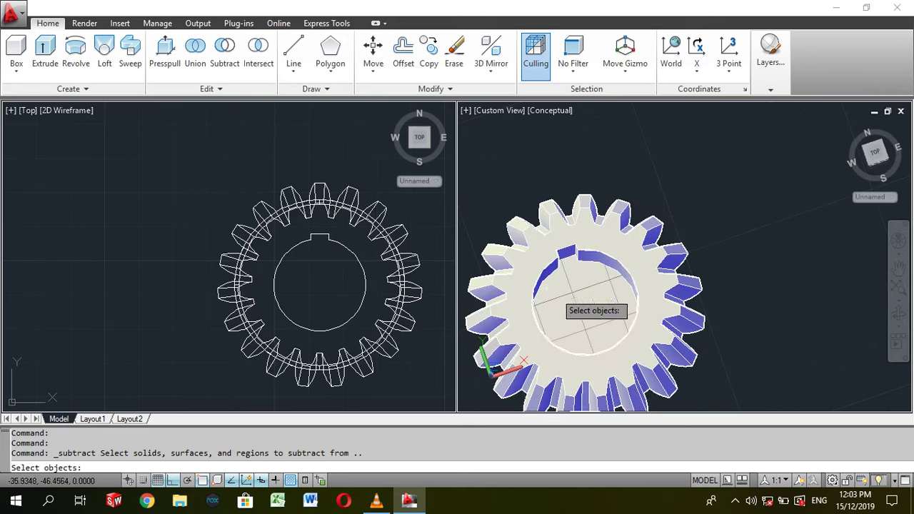
{"action": "left_click", "coordinate": [575, 280]}
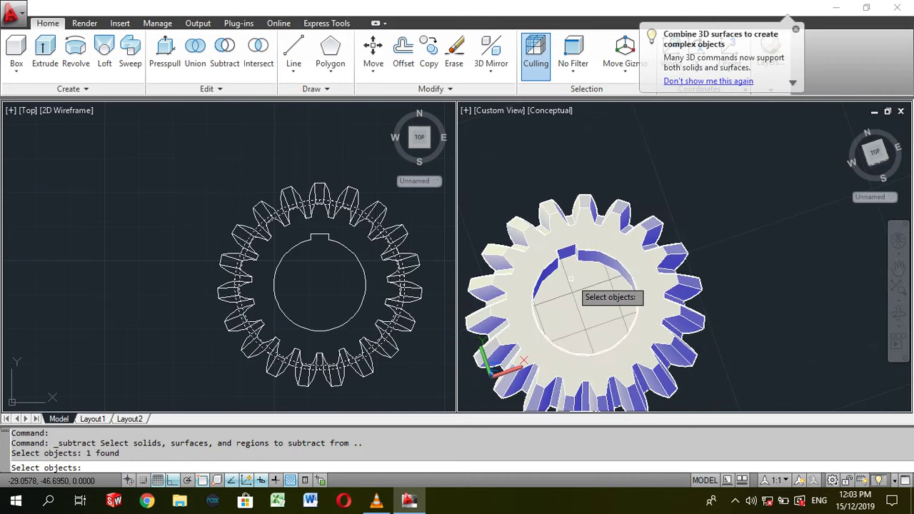
{"action": "scroll", "coordinate": [571, 279], "scroll_direction": "up", "scroll_amount": 5}
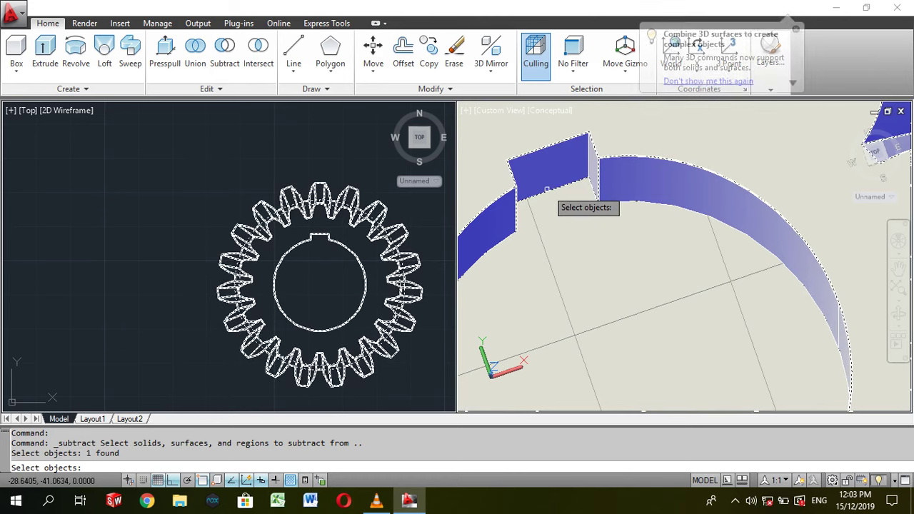
{"action": "key", "text": "Escape"}
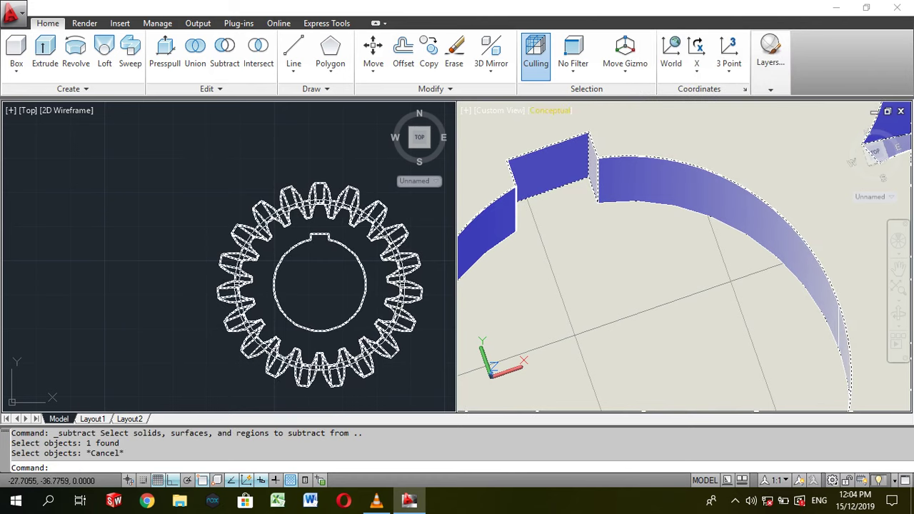
{"action": "left_click", "coordinate": [549, 110]}
{"action": "left_click", "coordinate": [589, 145]}
Step: Orbit, pan and zoom to centre the gear obliquely in the 3D viewport
{"action": "scroll", "coordinate": [821, 285], "scroll_direction": "down", "scroll_amount": 3}
{"action": "middle_click_drag", "start_coordinate": [678, 214], "coordinate": [679, 286], "text": "shift"}
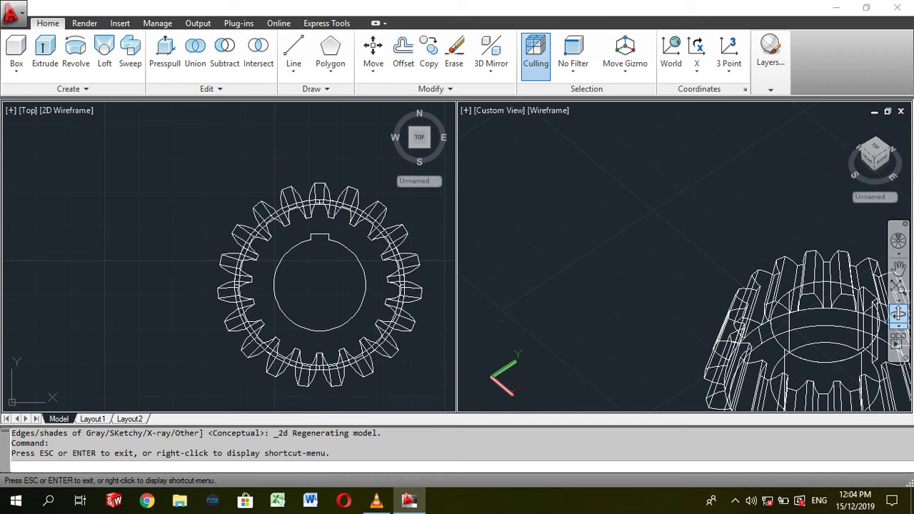
{"action": "middle_click_drag", "start_coordinate": [785, 300], "coordinate": [667, 211]}
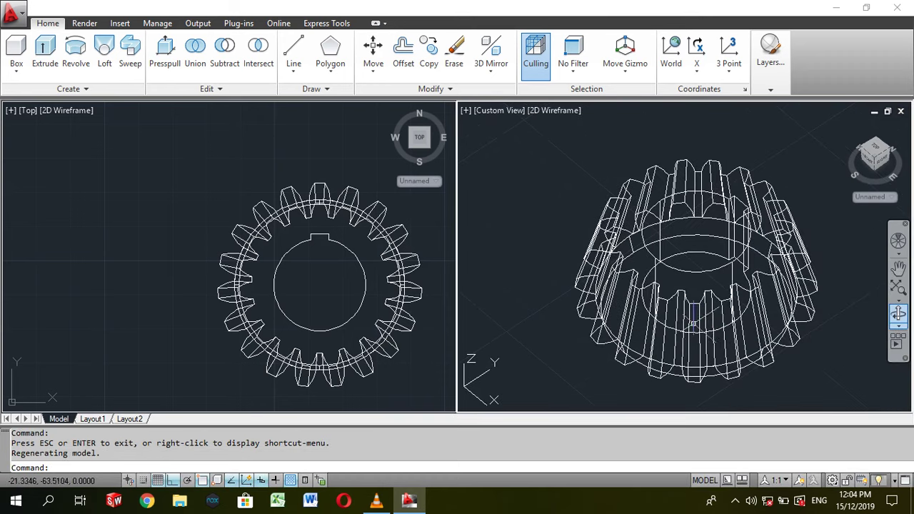
{"action": "scroll", "coordinate": [697, 285], "scroll_direction": "up", "scroll_amount": 5}
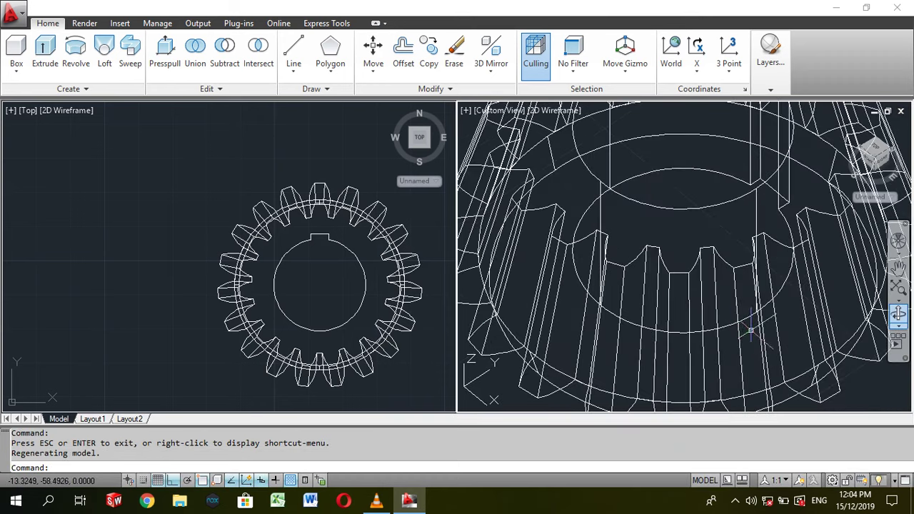
{"action": "left_click", "coordinate": [729, 321]}
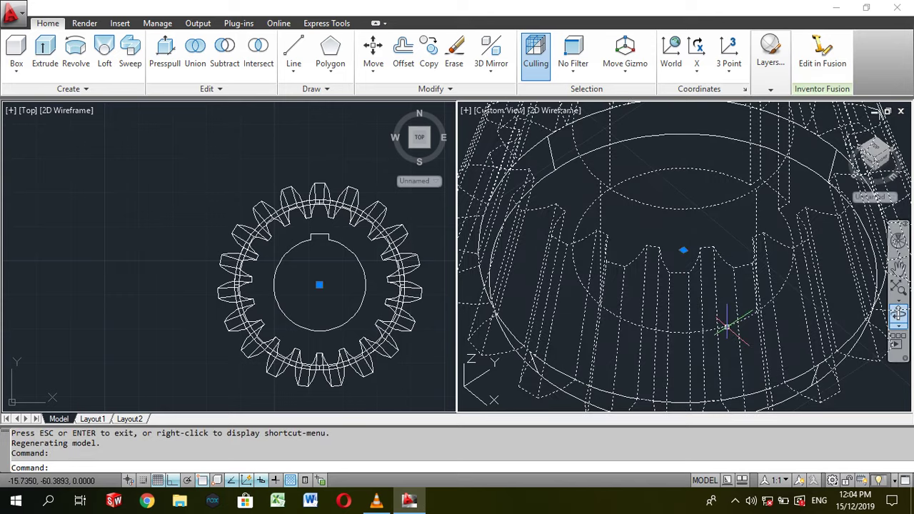
{"action": "key", "text": "Escape"}
{"action": "key", "text": "Escape"}
{"action": "scroll", "coordinate": [727, 325], "scroll_direction": "down", "scroll_amount": 5}
{"action": "middle_click_drag", "start_coordinate": [808, 385], "coordinate": [745, 360]}
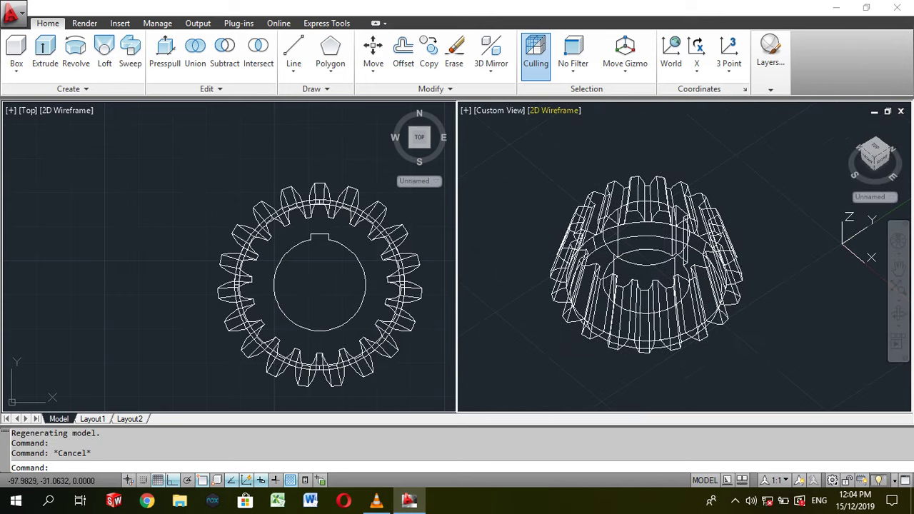
Step: Set the 3D viewport to Realistic and tilt the gear to look into the bore
{"action": "left_click", "coordinate": [554, 110]}
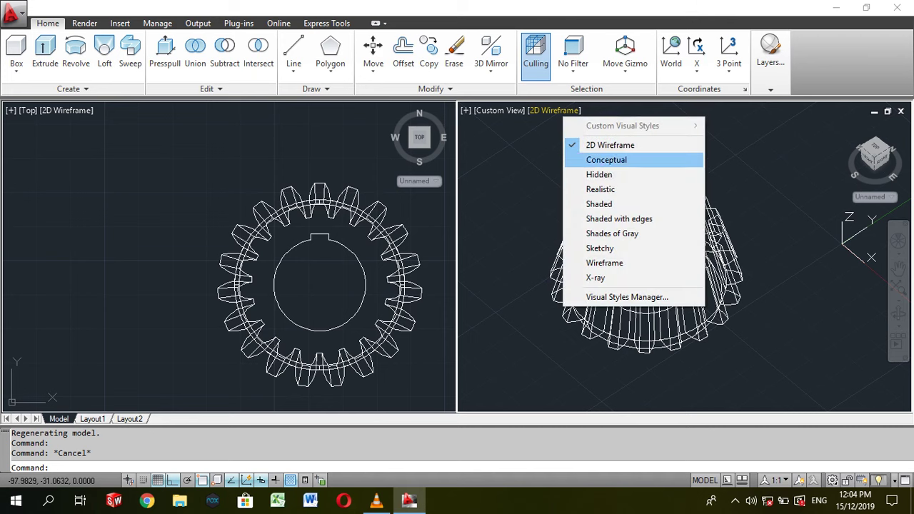
{"action": "left_click", "coordinate": [601, 189]}
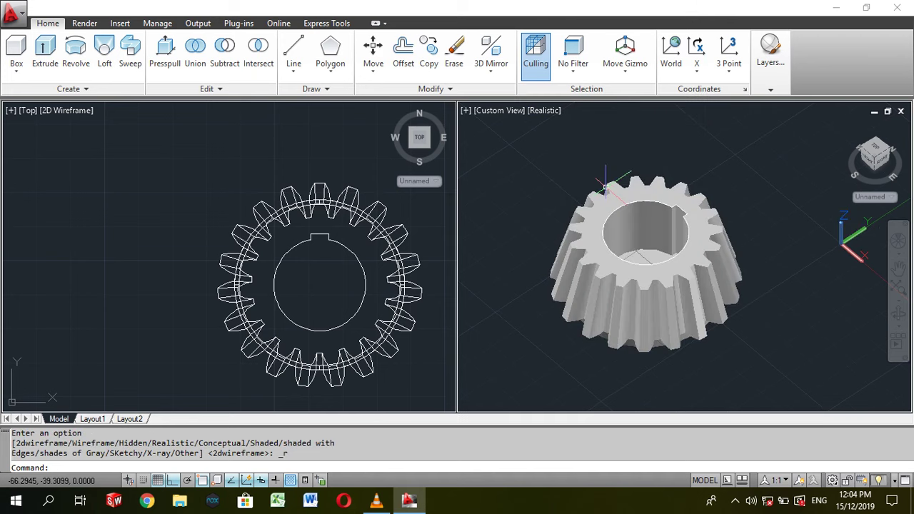
{"action": "left_click", "coordinate": [898, 313]}
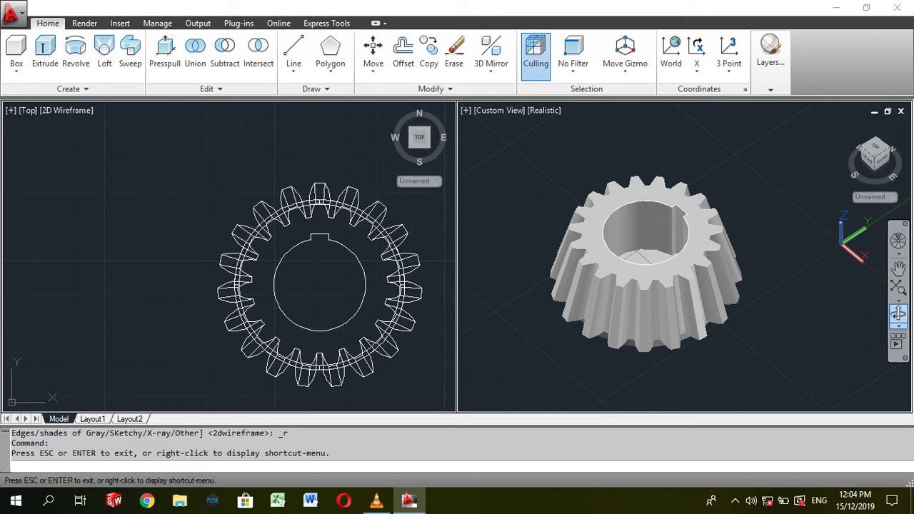
{"action": "mouse_move", "coordinate": [886, 314]}
{"action": "left_mouse_down"}
{"action": "mouse_move", "coordinate": [878, 271]}
{"action": "mouse_move", "coordinate": [879, 343]}
{"action": "left_mouse_up"}
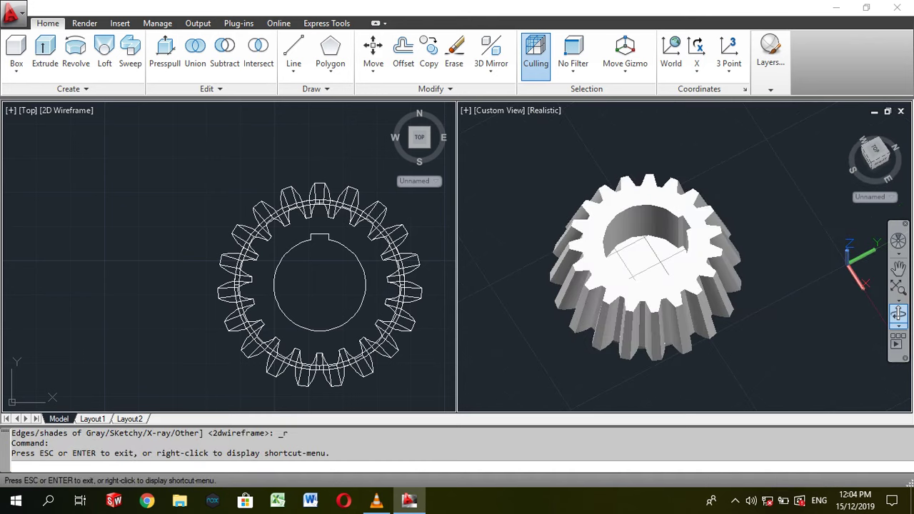
{"action": "key", "text": "Escape"}
Step: Presspull the keyway area inside the bore and orbit to view the hub and bore
{"action": "left_click", "coordinate": [164, 57]}
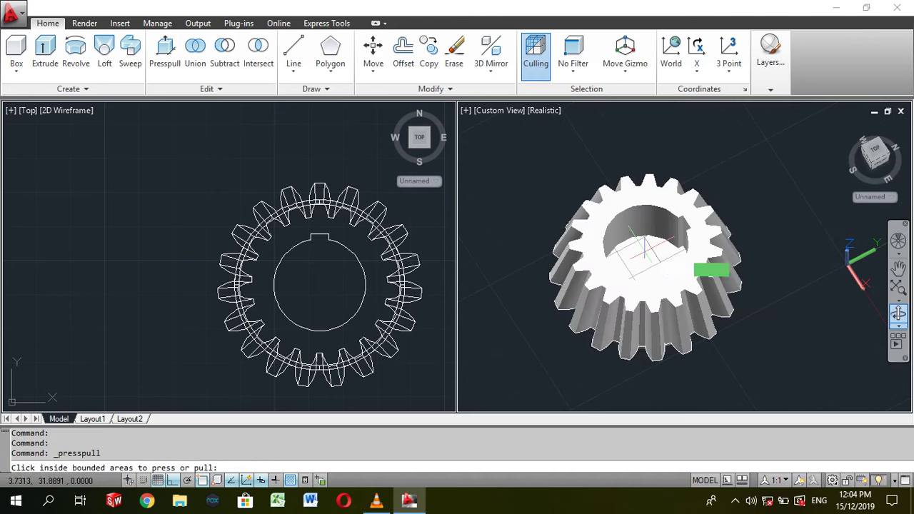
{"action": "left_click", "coordinate": [636, 261]}
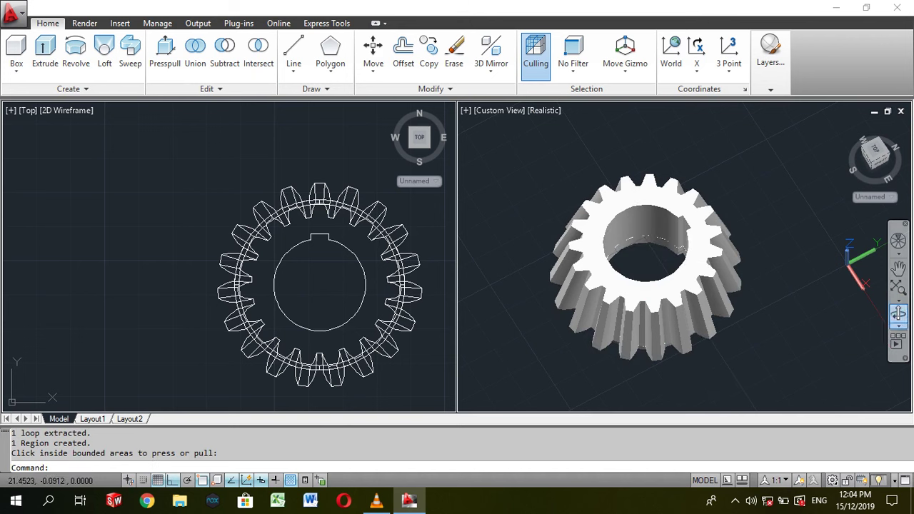
{"action": "left_click", "coordinate": [899, 313]}
{"action": "mouse_move", "coordinate": [646, 300]}
{"action": "left_mouse_down"}
{"action": "mouse_move", "coordinate": [647, 214]}
{"action": "mouse_move", "coordinate": [646, 272]}
{"action": "mouse_move", "coordinate": [646, 235]}
{"action": "left_mouse_up"}
{"action": "left_click_drag", "start_coordinate": [647, 286], "coordinate": [647, 243]}
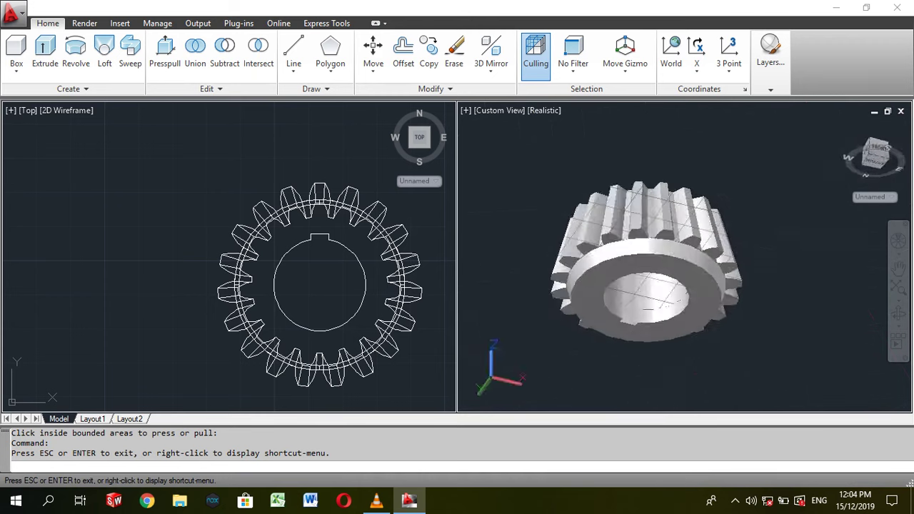
{"action": "left_click_drag", "start_coordinate": [649, 285], "coordinate": [650, 215]}
{"action": "mouse_move", "coordinate": [651, 263]}
{"action": "left_mouse_down"}
{"action": "mouse_move", "coordinate": [643, 262]}
{"action": "mouse_move", "coordinate": [647, 228]}
{"action": "mouse_move", "coordinate": [664, 250]}
{"action": "left_mouse_up"}
{"action": "key", "text": "Escape"}
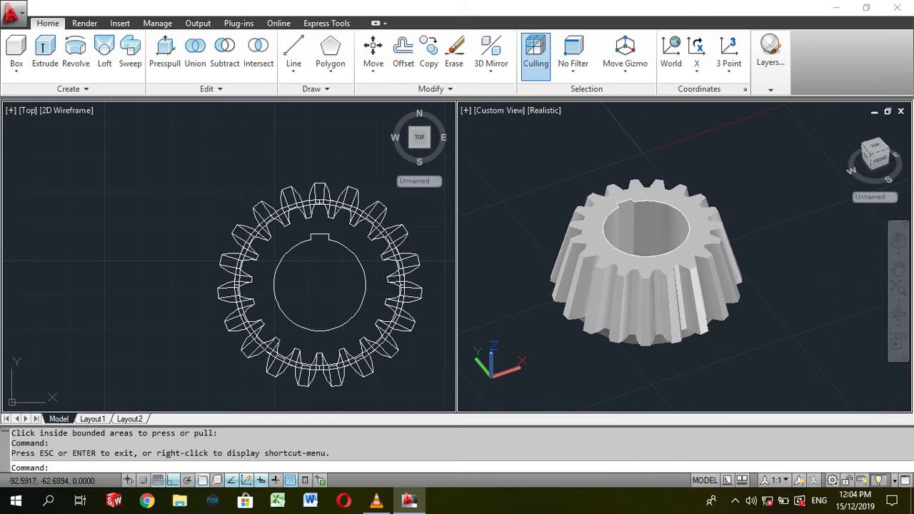
Step: Pan and tilt the top-view wireframe gear into a 3D view
{"action": "middle_click_drag", "start_coordinate": [397, 372], "coordinate": [264, 316]}
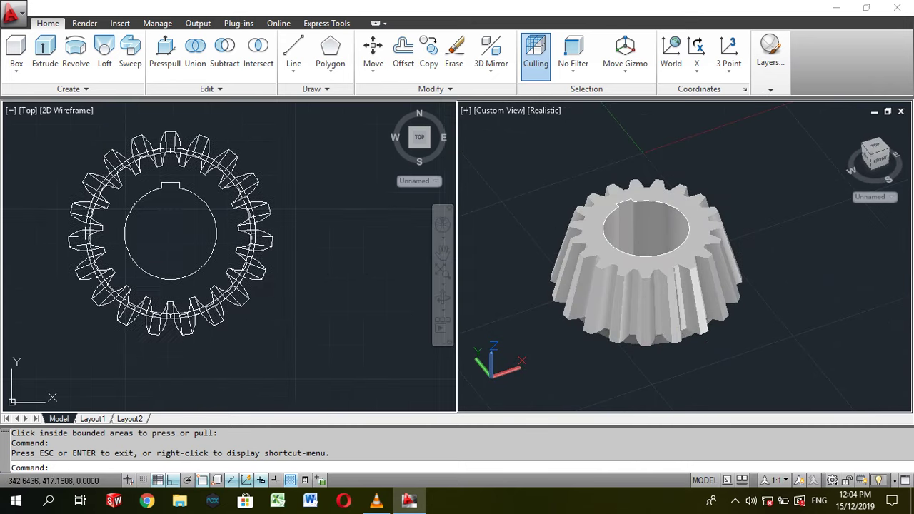
{"action": "mouse_move", "coordinate": [200, 236]}
{"action": "left_mouse_down"}
{"action": "mouse_move", "coordinate": [200, 186]}
{"action": "mouse_move", "coordinate": [204, 214]}
{"action": "mouse_move", "coordinate": [225, 214]}
{"action": "left_mouse_up"}
{"action": "key", "text": "Escape"}
Step: Orbit the realistic gear to a higher top-down view and open the Materials Browser with RMAT
{"action": "left_click", "coordinate": [790, 344]}
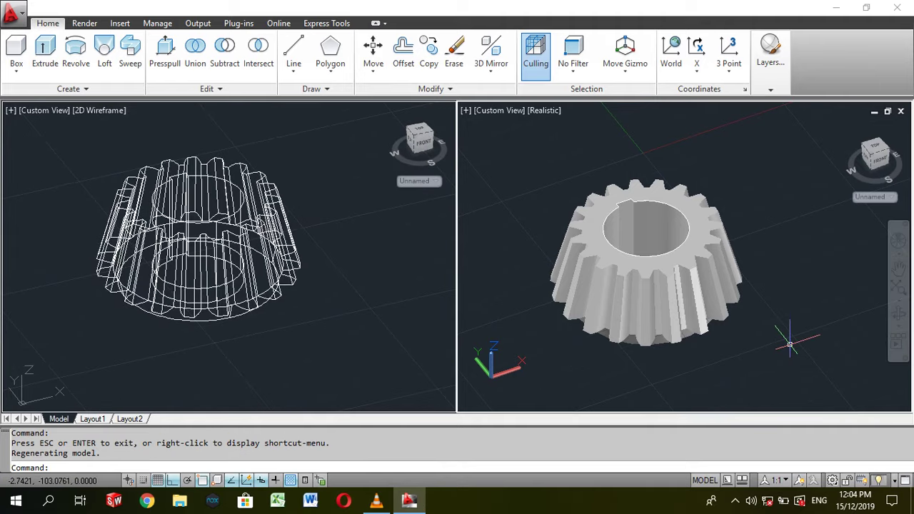
{"action": "key", "text": "Escape"}
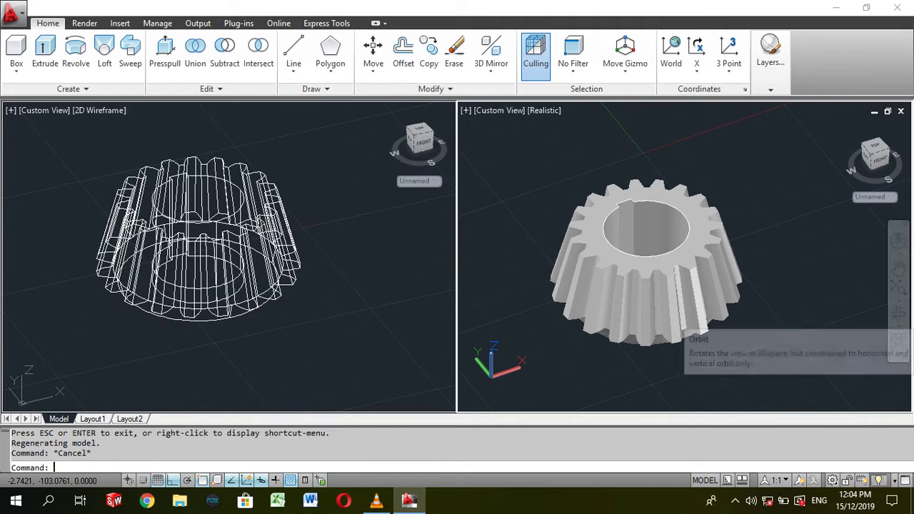
{"action": "left_click", "coordinate": [836, 318]}
{"action": "key", "text": "Escape"}
{"action": "mouse_move", "coordinate": [643, 271]}
{"action": "middle_mouse_down", "text": "shift"}
{"action": "mouse_move", "coordinate": [643, 296]}
{"action": "mouse_move", "coordinate": [812, 335]}
{"action": "middle_mouse_up", "text": "shift"}
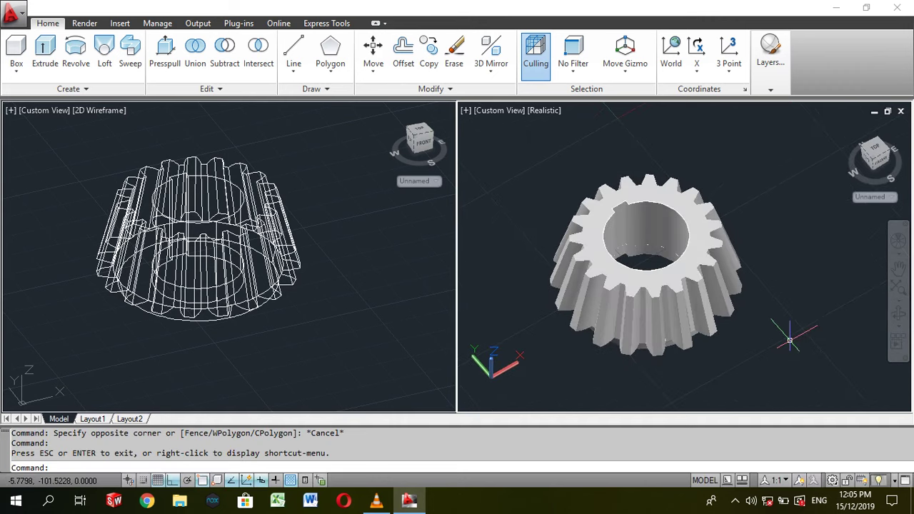
{"action": "type", "text": "rmat"}
{"action": "key", "text": "Return"}
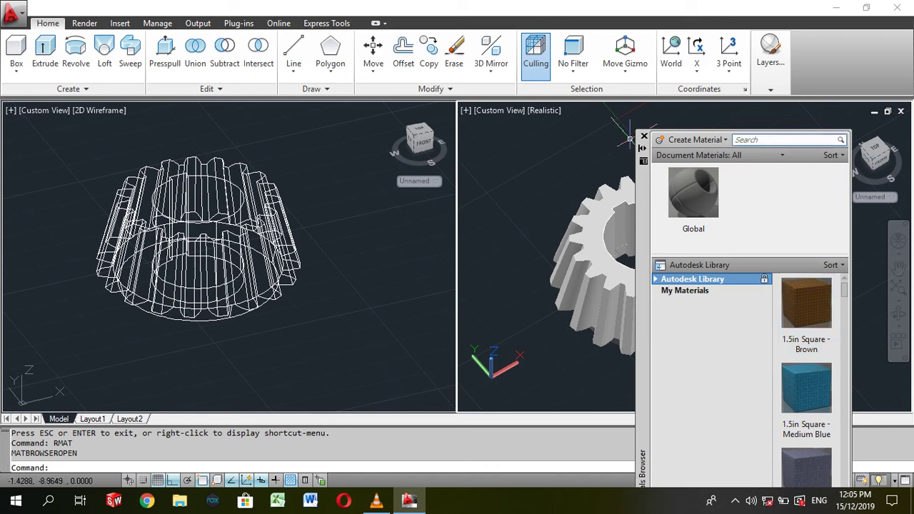
Step: Move the Materials Browser, search for 'metal', and show the Metallic Paint category
{"action": "left_click_drag", "start_coordinate": [642, 457], "coordinate": [318, 396]}
{"action": "type", "text": "metal"}
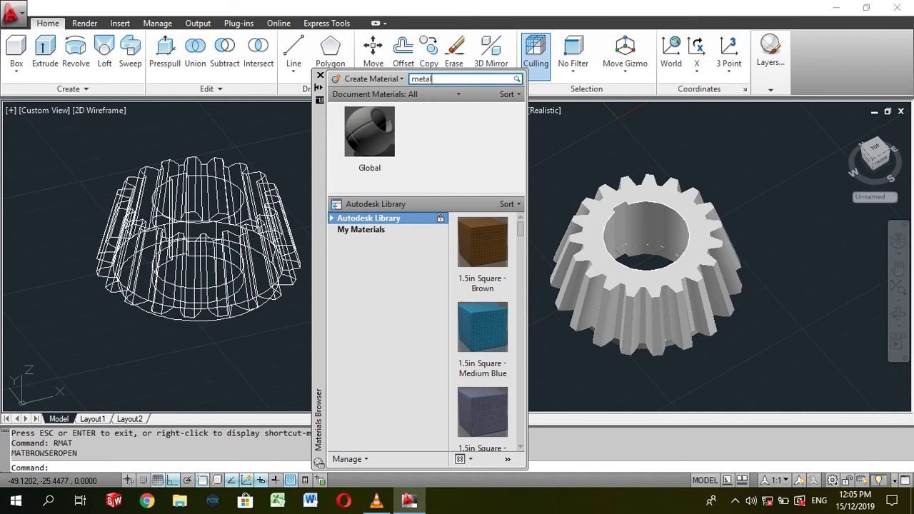
{"action": "key", "text": "Return"}
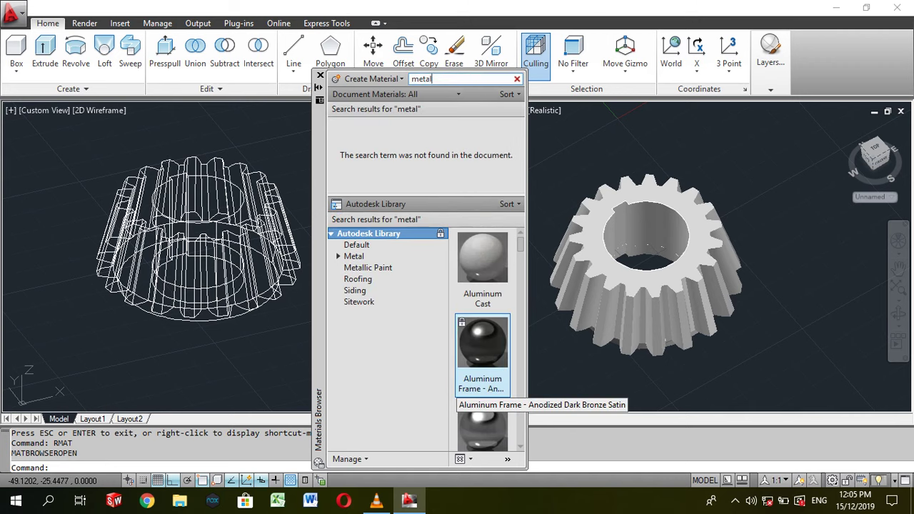
{"action": "left_click", "coordinate": [368, 267]}
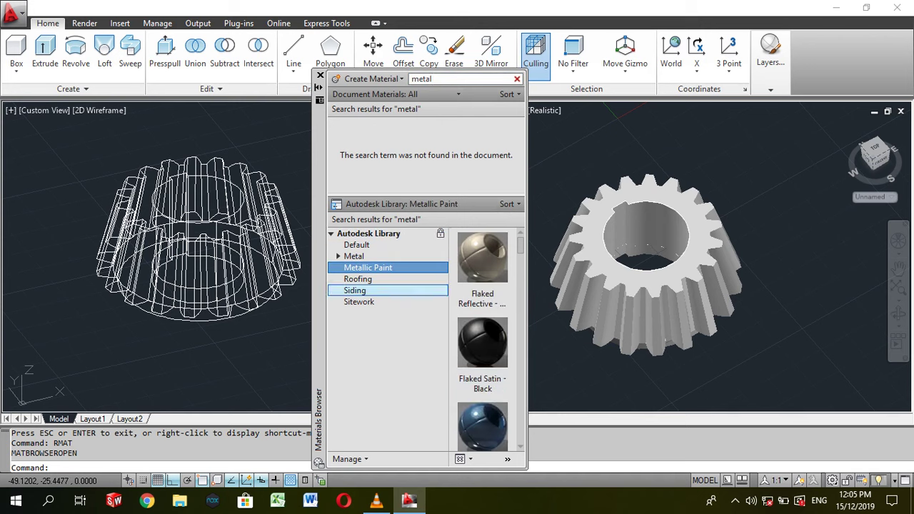
Step: Try Flaked Satin - Blue, then Flaked Satin - Black paint on the whole gear
{"action": "scroll", "coordinate": [468, 428], "scroll_direction": "down", "scroll_amount": 1}
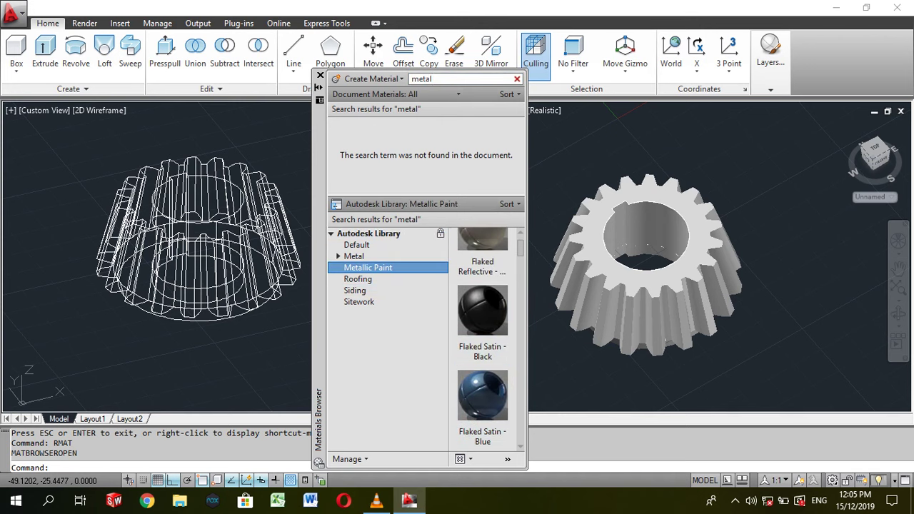
{"action": "key", "text": "ctrl+a"}
{"action": "left_click_drag", "start_coordinate": [482, 395], "coordinate": [643, 285]}
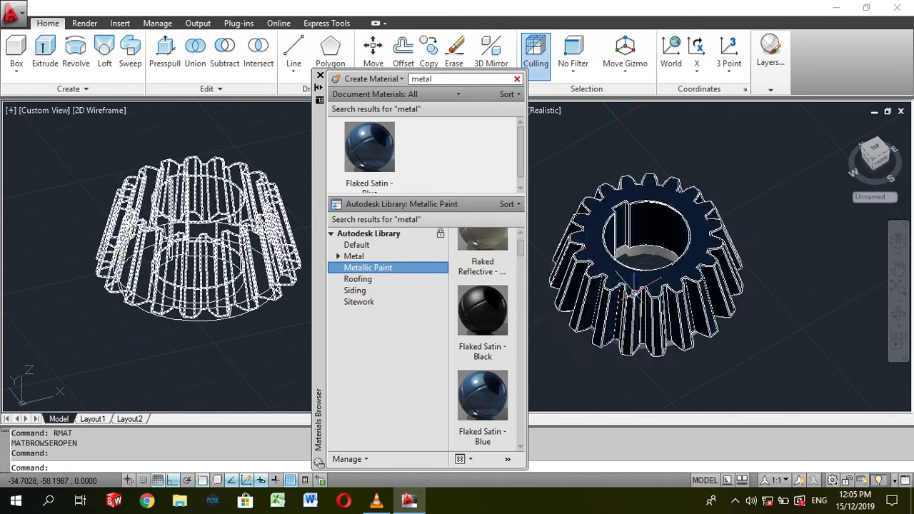
{"action": "key", "text": "Escape"}
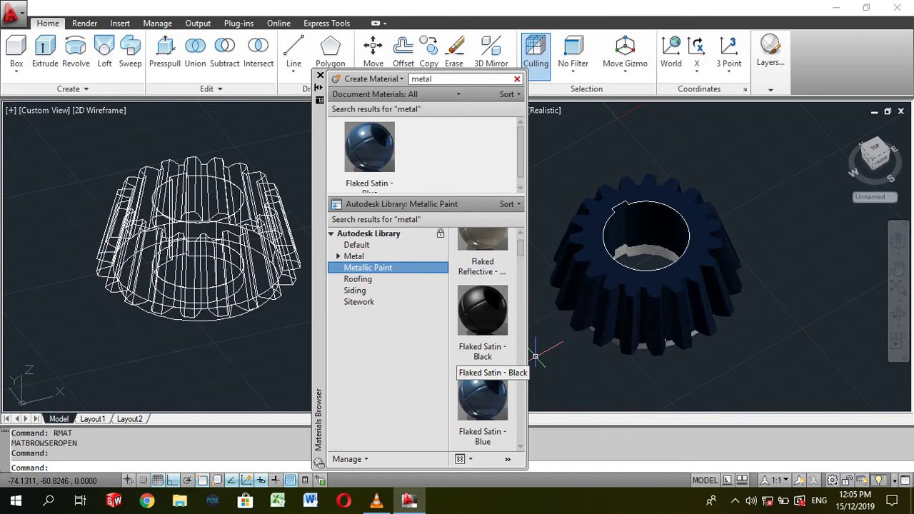
{"action": "scroll", "coordinate": [483, 343], "scroll_direction": "up", "scroll_amount": 1}
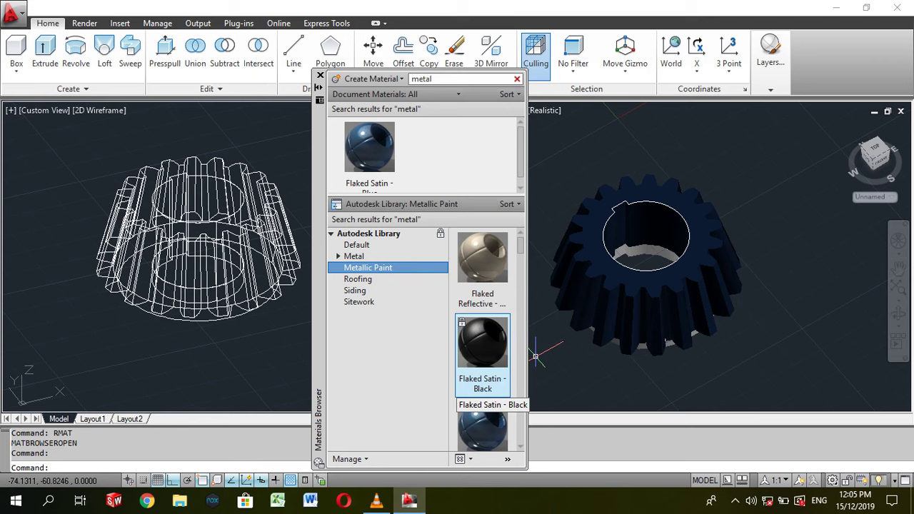
{"action": "left_click_drag", "start_coordinate": [535, 355], "coordinate": [642, 250]}
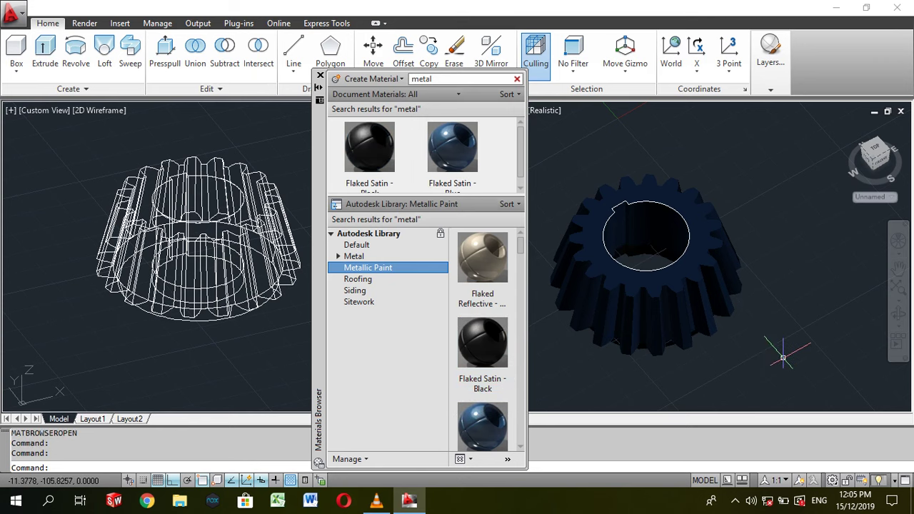
Step: Apply the Flaked Satin - Slate Grey paint to the gear
{"action": "scroll", "coordinate": [483, 343], "scroll_direction": "down", "scroll_amount": 3}
{"action": "scroll", "coordinate": [483, 343], "scroll_direction": "down", "scroll_amount": 2}
{"action": "scroll", "coordinate": [483, 343], "scroll_direction": "down", "scroll_amount": 1}
{"action": "scroll", "coordinate": [483, 343], "scroll_direction": "down", "scroll_amount": 1}
{"action": "scroll", "coordinate": [483, 342], "scroll_direction": "down", "scroll_amount": 1}
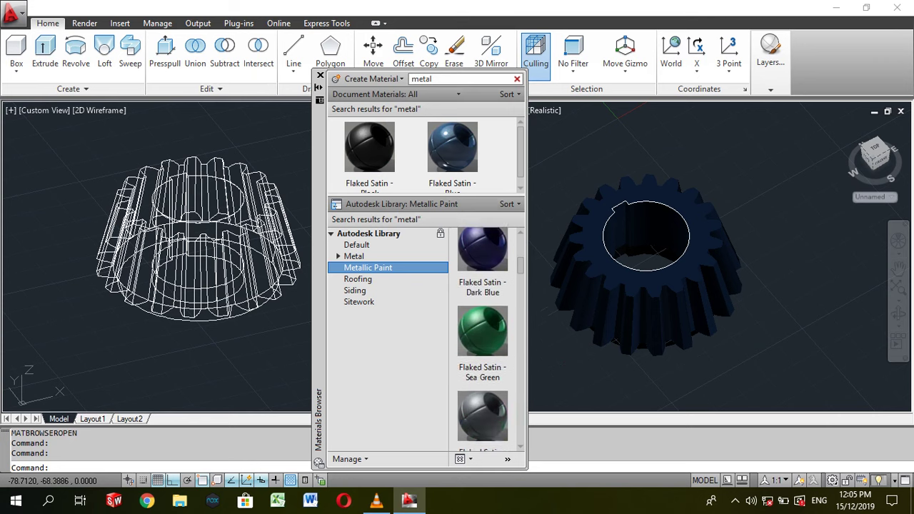
{"action": "scroll", "coordinate": [483, 342], "scroll_direction": "down", "scroll_amount": 1}
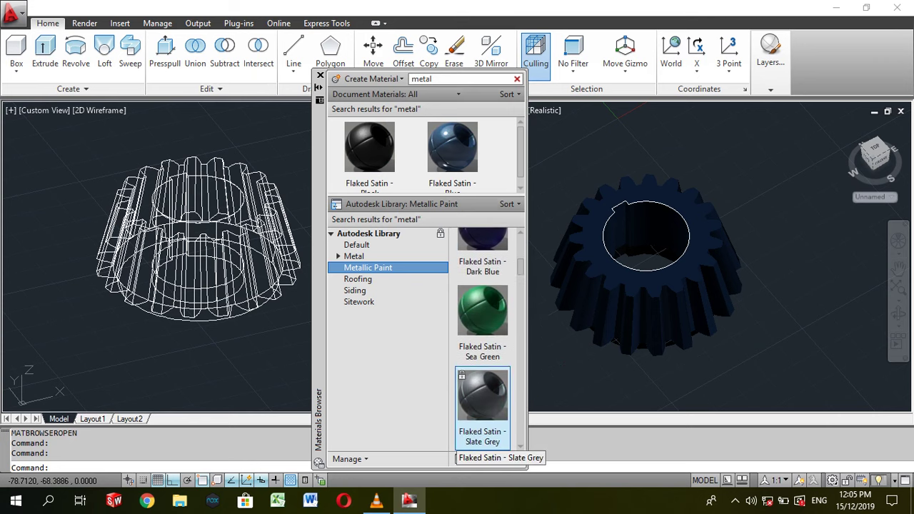
{"action": "left_click_drag", "start_coordinate": [483, 395], "coordinate": [643, 285]}
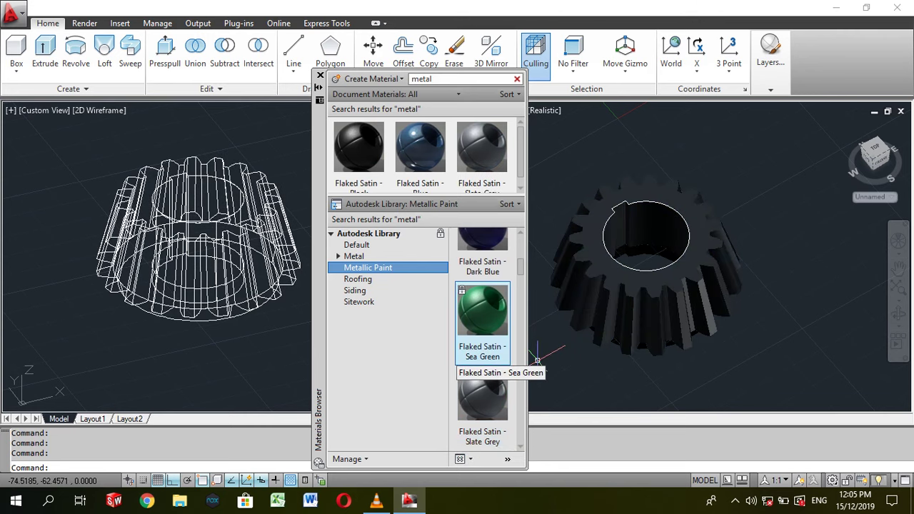
Step: Try the Glazed - Firebrick paint on the gear and deselect it
{"action": "scroll", "coordinate": [483, 336], "scroll_direction": "down", "scroll_amount": 2}
{"action": "scroll", "coordinate": [483, 335], "scroll_direction": "down", "scroll_amount": 1}
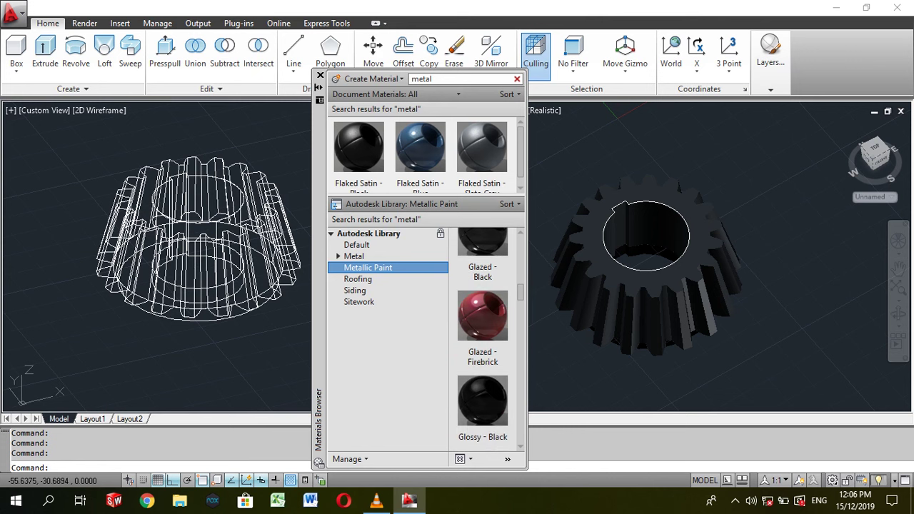
{"action": "left_click_drag", "start_coordinate": [646, 236], "coordinate": [669, 332]}
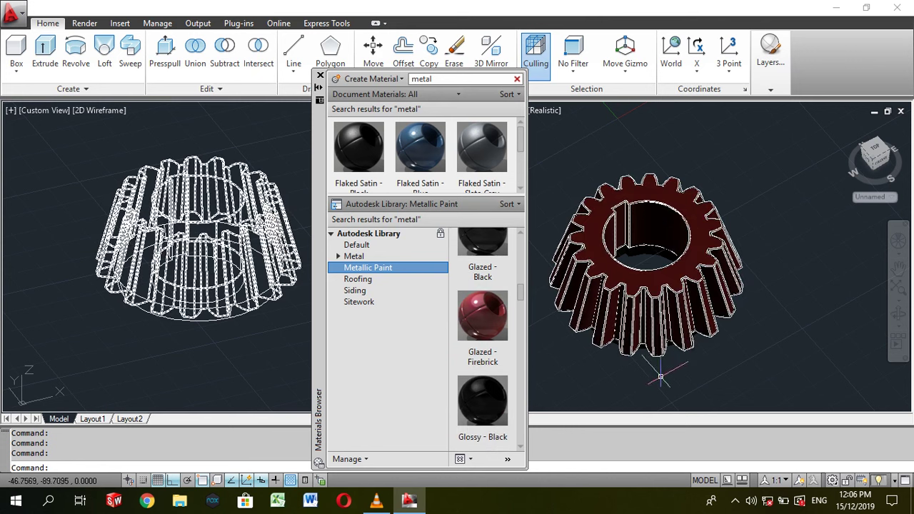
{"action": "key", "text": "Escape"}
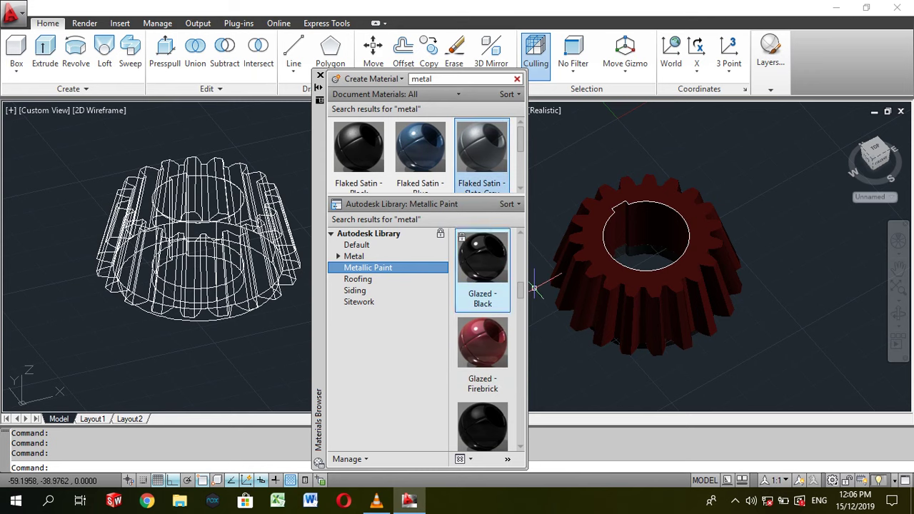
Step: Put the Flaked Satin - Slate Grey paint back on the gear
{"action": "scroll", "coordinate": [482, 307], "scroll_direction": "down", "scroll_amount": 3}
{"action": "scroll", "coordinate": [483, 307], "scroll_direction": "down", "scroll_amount": 2}
{"action": "scroll", "coordinate": [482, 308], "scroll_direction": "down", "scroll_amount": 1}
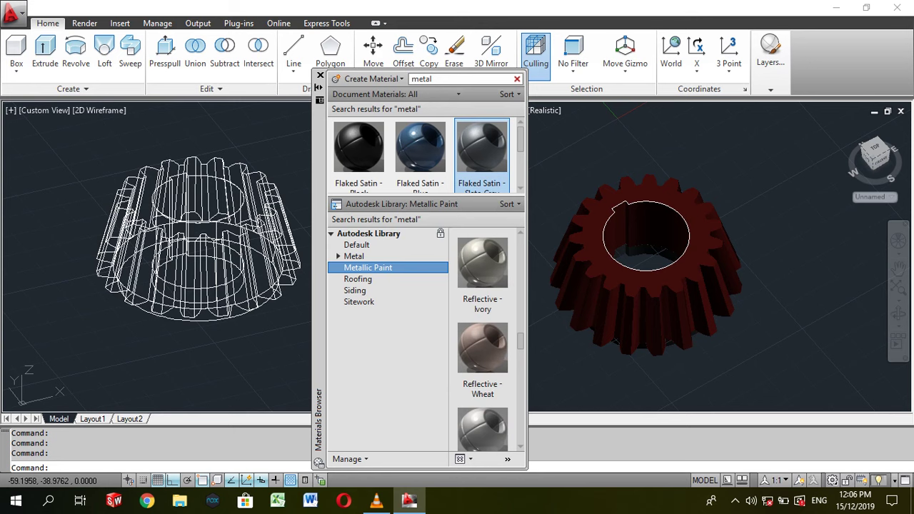
{"action": "left_click_drag", "start_coordinate": [618, 207], "coordinate": [720, 318]}
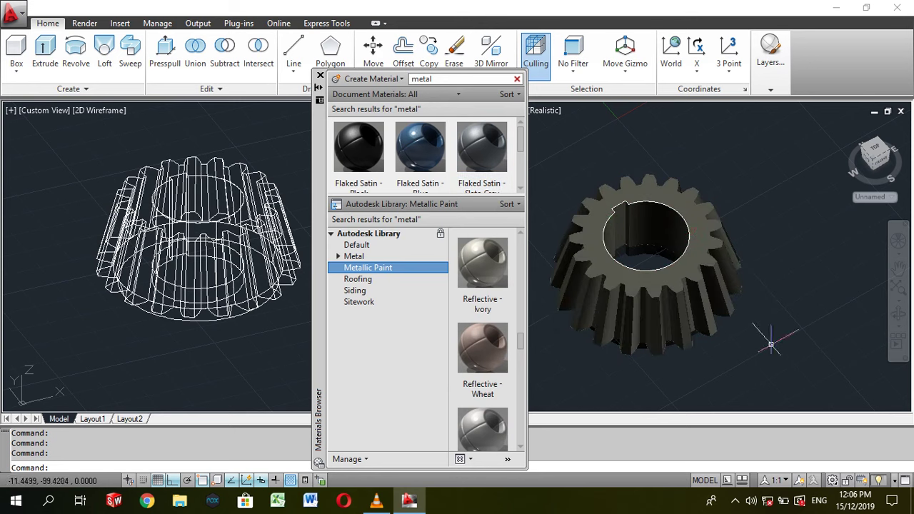
{"action": "left_click", "coordinate": [898, 314]}
Step: Apply Flaked Satin - Black from Document Materials to the gear and close the Materials Browser
{"action": "left_click_drag", "start_coordinate": [643, 272], "coordinate": [642, 214]}
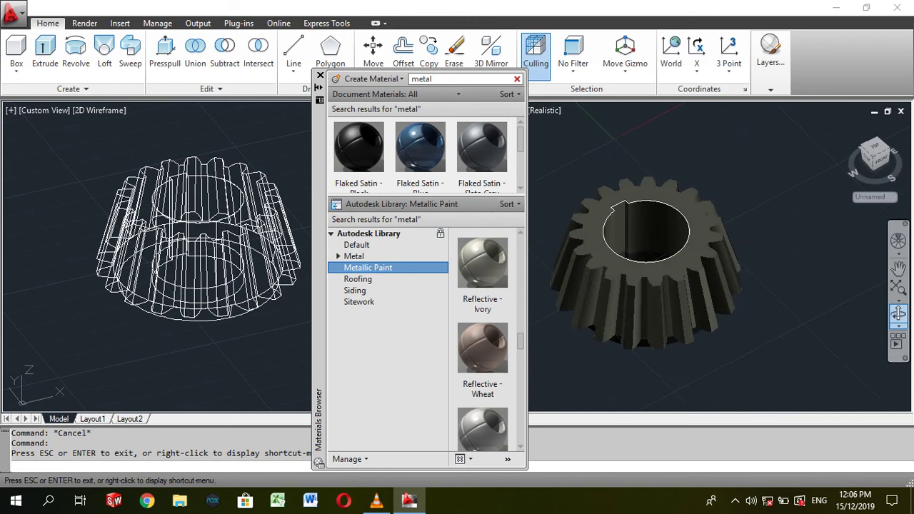
{"action": "key", "text": "Escape"}
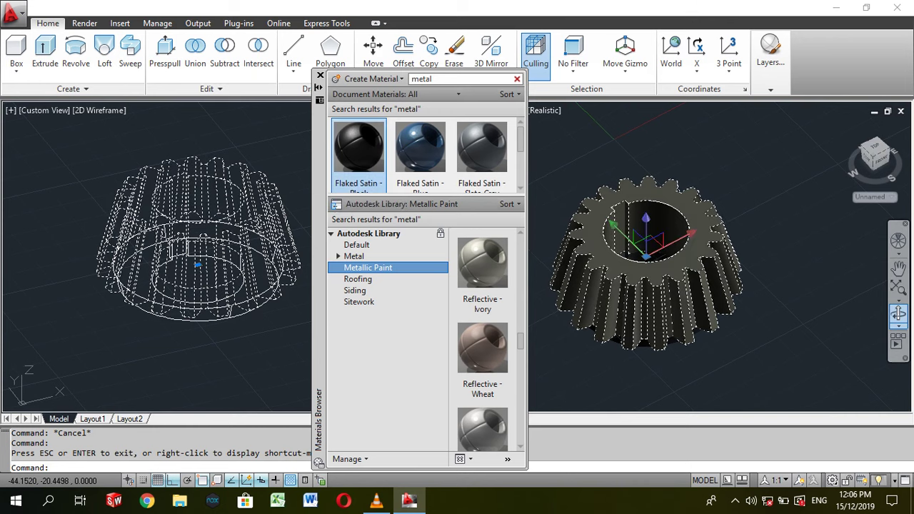
{"action": "left_click_drag", "start_coordinate": [358, 147], "coordinate": [730, 312]}
{"action": "middle_click_drag", "start_coordinate": [790, 335], "coordinate": [790, 257], "text": "shift"}
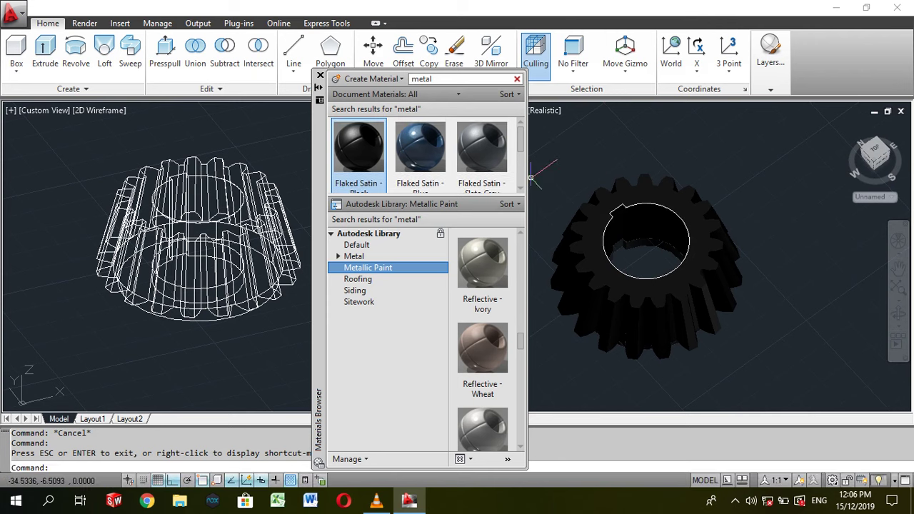
{"action": "left_click", "coordinate": [320, 75]}
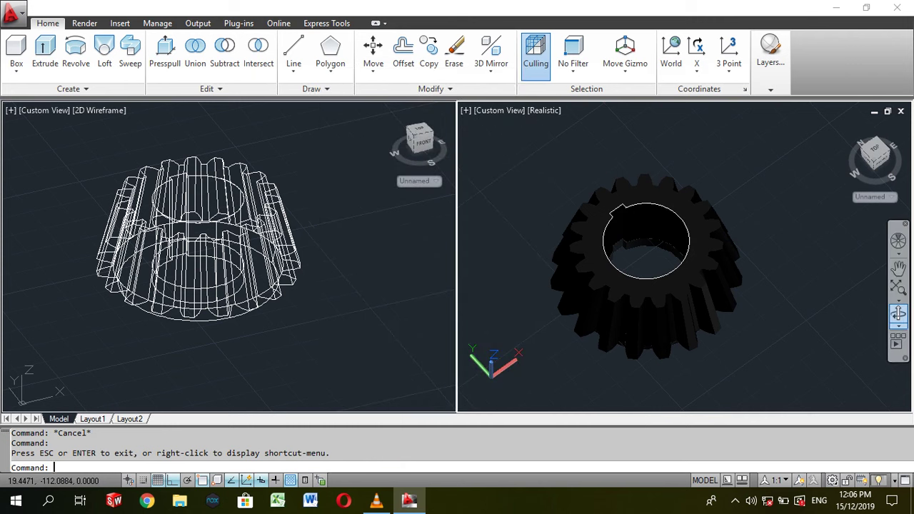
Step: Orbit the right viewport's gear to a low side view, then activate the left viewport
{"action": "left_click", "coordinate": [898, 314]}
{"action": "mouse_move", "coordinate": [786, 300]}
{"action": "left_mouse_down"}
{"action": "mouse_move", "coordinate": [786, 121]}
{"action": "mouse_move", "coordinate": [786, 178]}
{"action": "left_mouse_up"}
{"action": "key", "text": "Escape"}
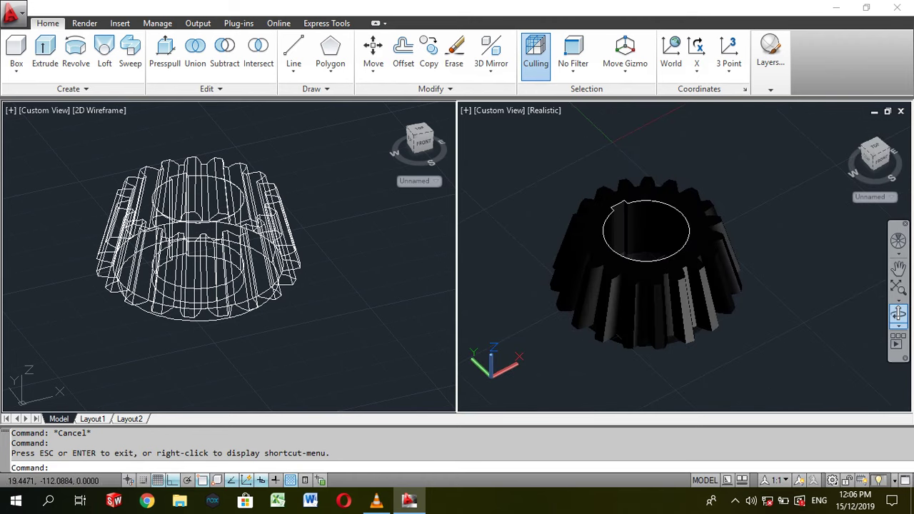
{"action": "left_click", "coordinate": [355, 301]}
{"action": "middle_click_drag", "start_coordinate": [355, 300], "coordinate": [392, 298]}
Step: Shade the left viewport in Conceptual style and orbit its gear to a higher view
{"action": "left_click", "coordinate": [99, 110]}
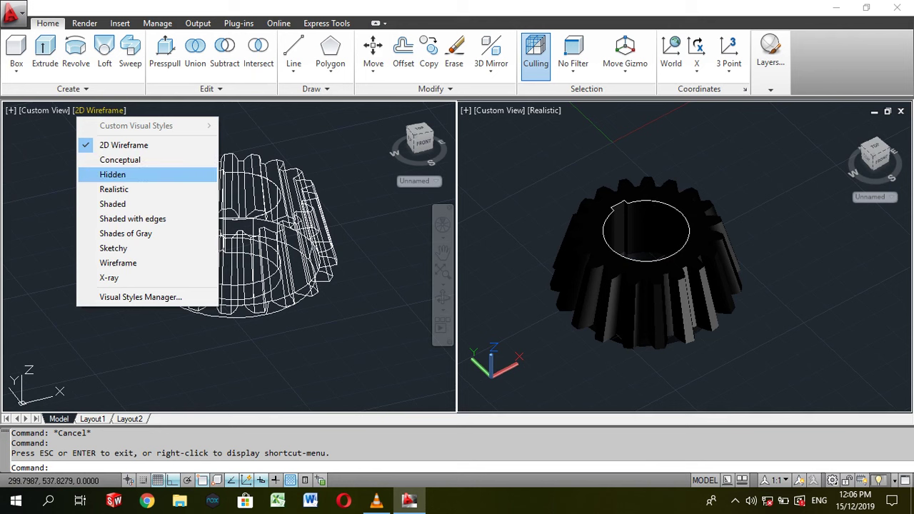
{"action": "left_click", "coordinate": [120, 160]}
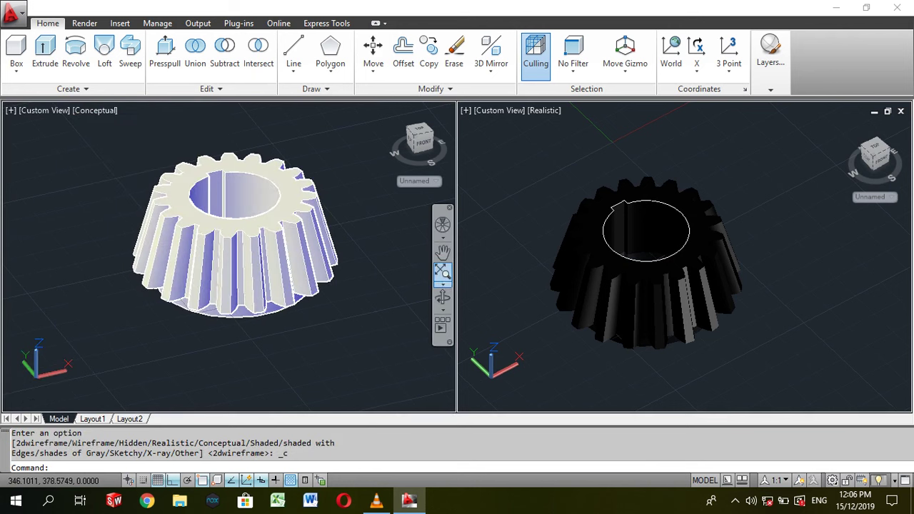
{"action": "left_click", "coordinate": [442, 298]}
{"action": "mouse_move", "coordinate": [300, 272]}
{"action": "left_mouse_down"}
{"action": "mouse_move", "coordinate": [300, 315]}
{"action": "mouse_move", "coordinate": [300, 257]}
{"action": "mouse_move", "coordinate": [176, 158]}
{"action": "left_mouse_up"}
{"action": "key", "text": "Escape"}
Step: Switch the left viewport to Realistic style and enlarge the gear there
{"action": "left_click", "coordinate": [95, 110]}
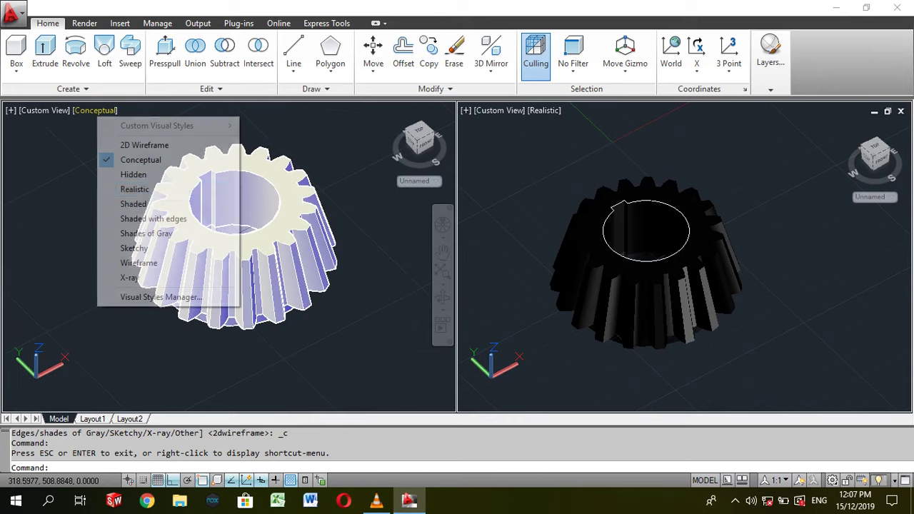
{"action": "left_click", "coordinate": [135, 189]}
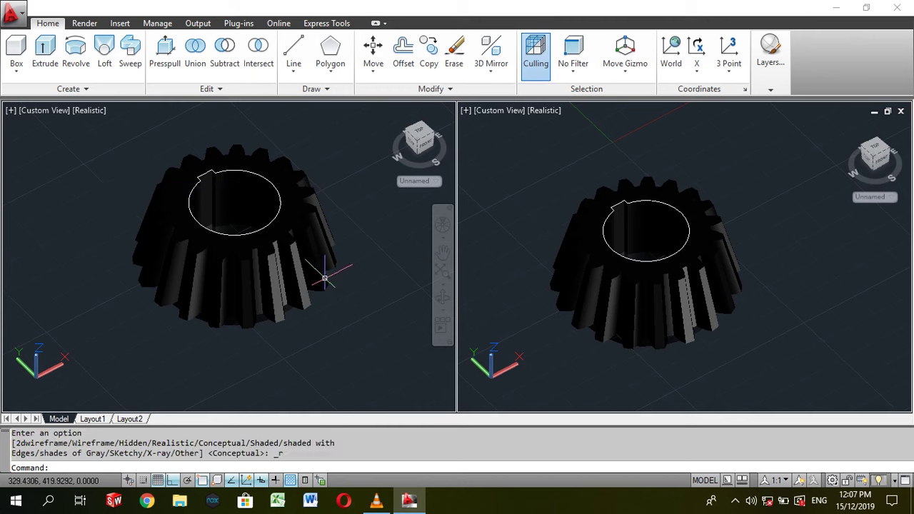
{"action": "left_click", "coordinate": [442, 272]}
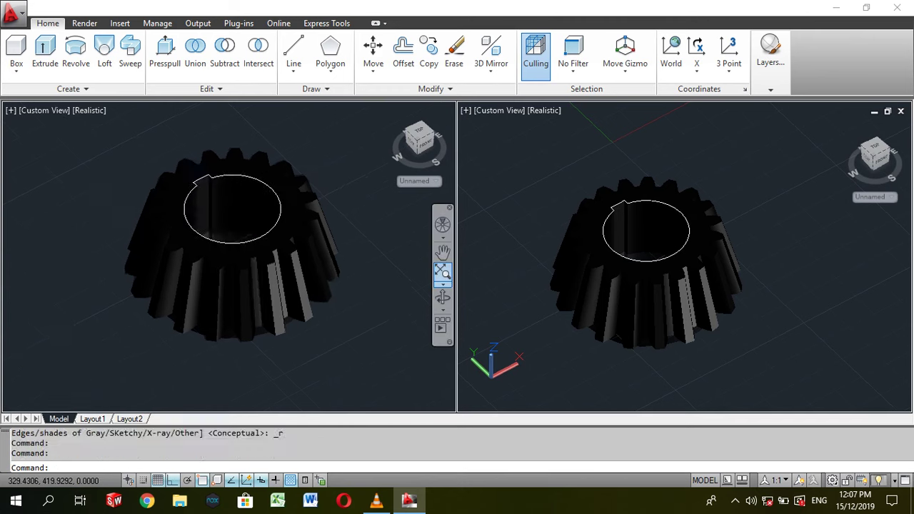
{"action": "left_click", "coordinate": [437, 272]}
{"action": "key", "text": "Escape"}
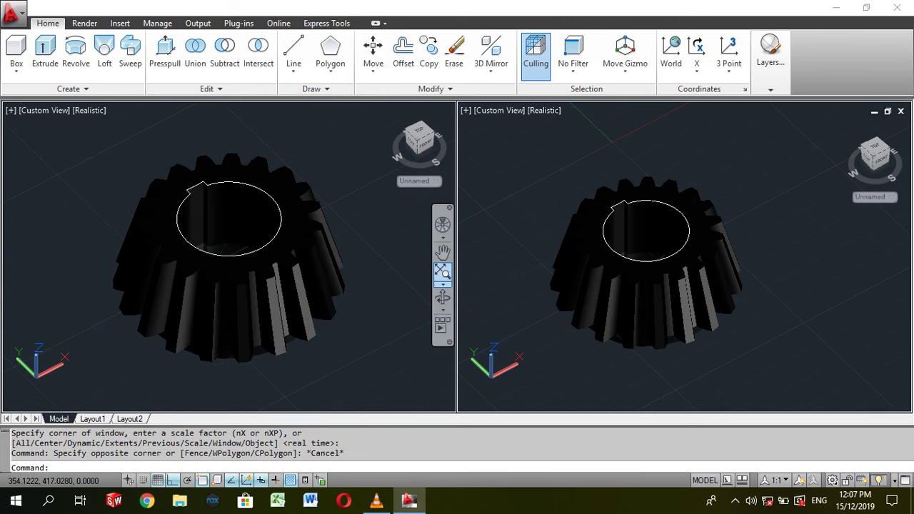
Step: Orbit the left viewport's gear to a low front view
{"action": "left_click", "coordinate": [377, 276]}
{"action": "left_click", "coordinate": [350, 203]}
{"action": "left_click", "coordinate": [369, 217]}
{"action": "key", "text": "Escape"}
{"action": "scroll", "coordinate": [377, 264], "scroll_direction": "up", "scroll_amount": 2}
{"action": "scroll", "coordinate": [377, 265], "scroll_direction": "down", "scroll_amount": 2}
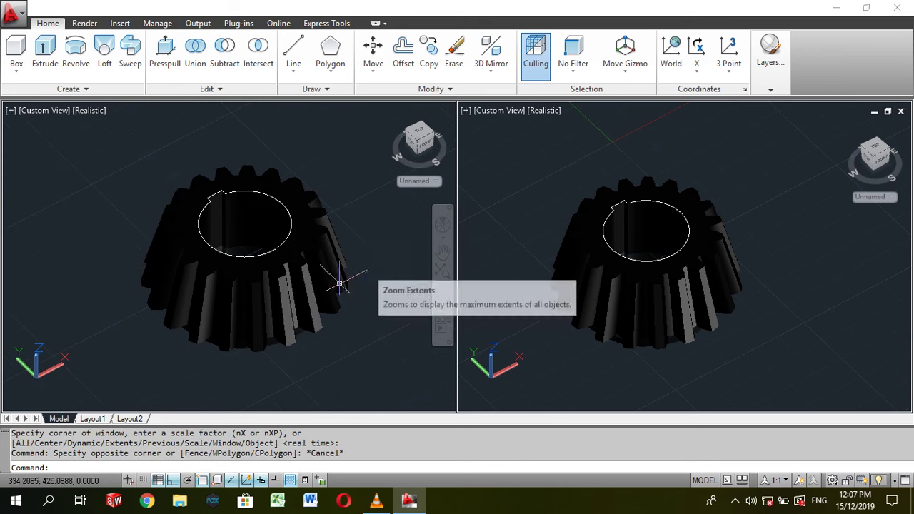
{"action": "left_click", "coordinate": [442, 297]}
{"action": "mouse_move", "coordinate": [243, 235]}
{"action": "left_mouse_down"}
{"action": "mouse_move", "coordinate": [243, 164]}
{"action": "mouse_move", "coordinate": [242, 271]}
{"action": "mouse_move", "coordinate": [243, 200]}
{"action": "left_mouse_up"}
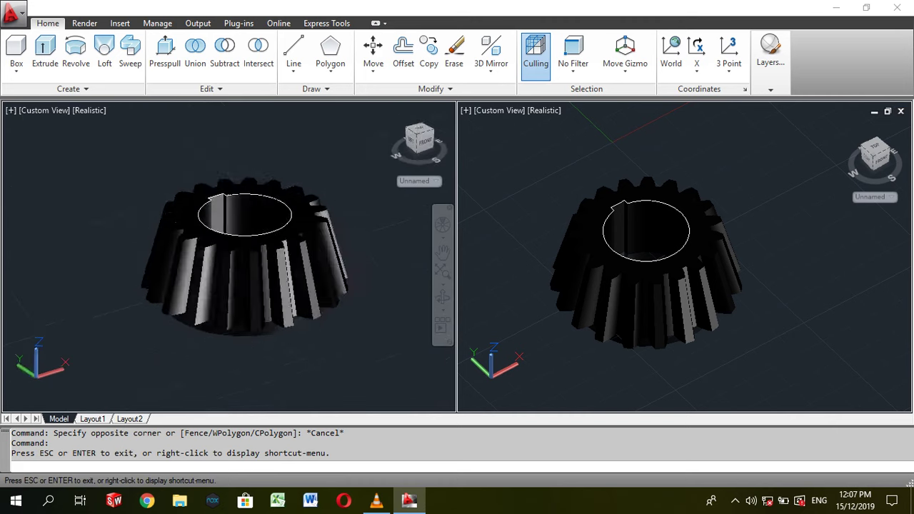
{"action": "key", "text": "Escape"}
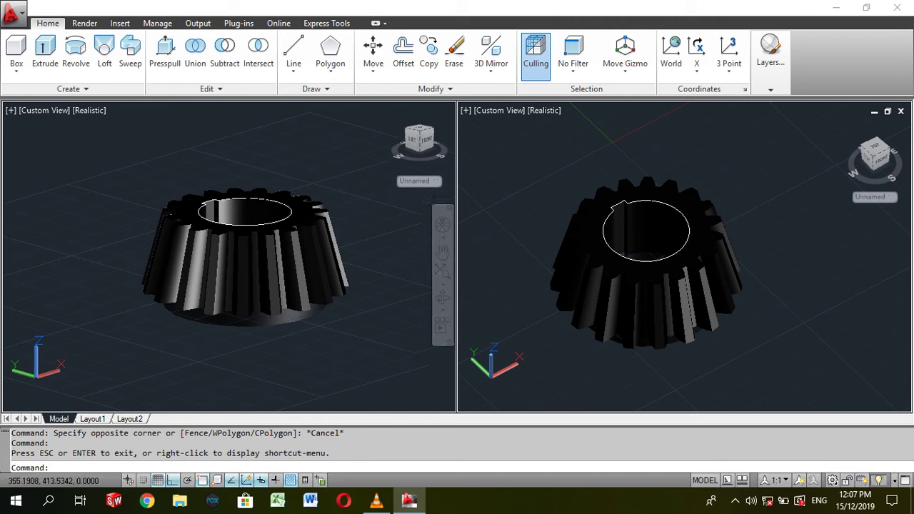
Step: Orbit the right viewport's gear to view it from below at an oblique angle
{"action": "left_click", "coordinate": [748, 301]}
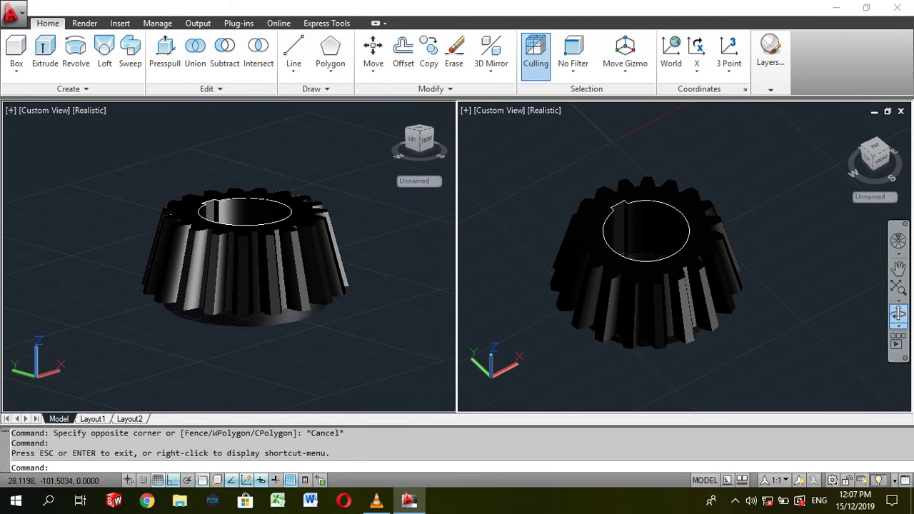
{"action": "middle_click_drag", "start_coordinate": [646, 300], "coordinate": [647, 199], "text": "shift"}
{"action": "middle_click_drag", "start_coordinate": [646, 304], "coordinate": [676, 270], "text": "shift"}
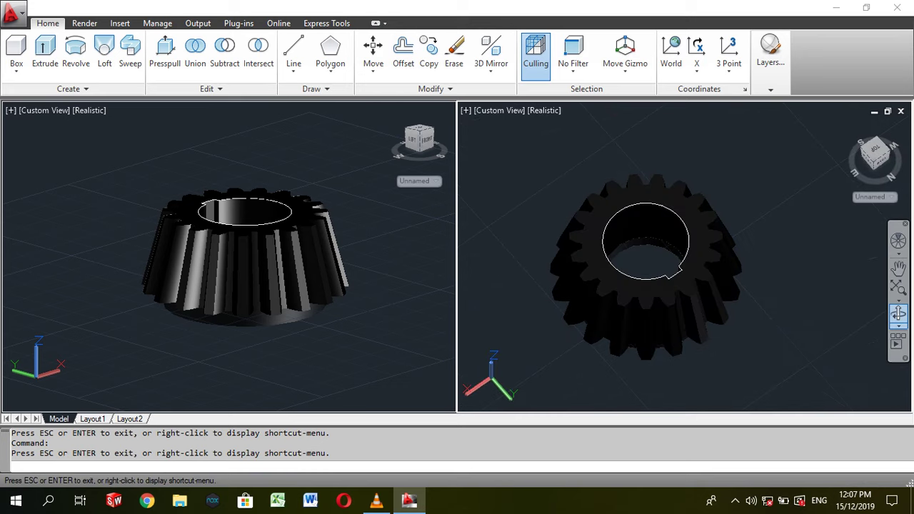
{"action": "key", "text": "Escape"}
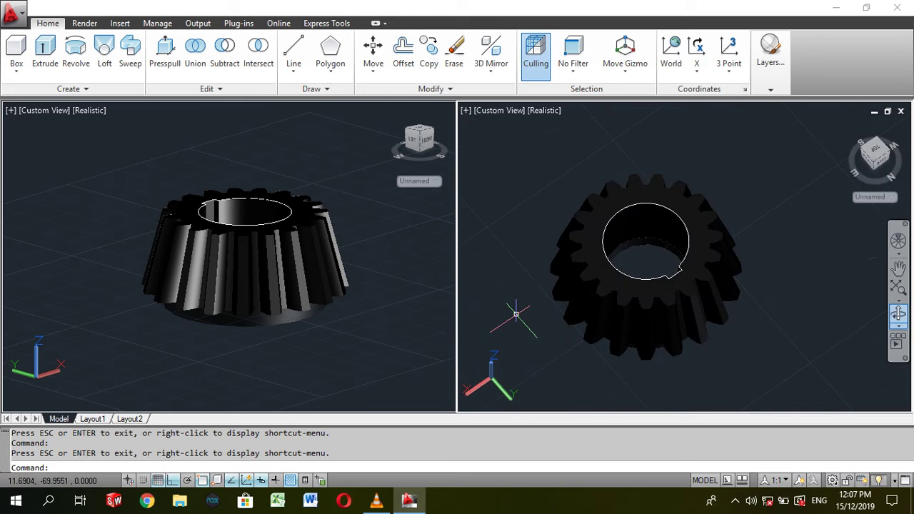